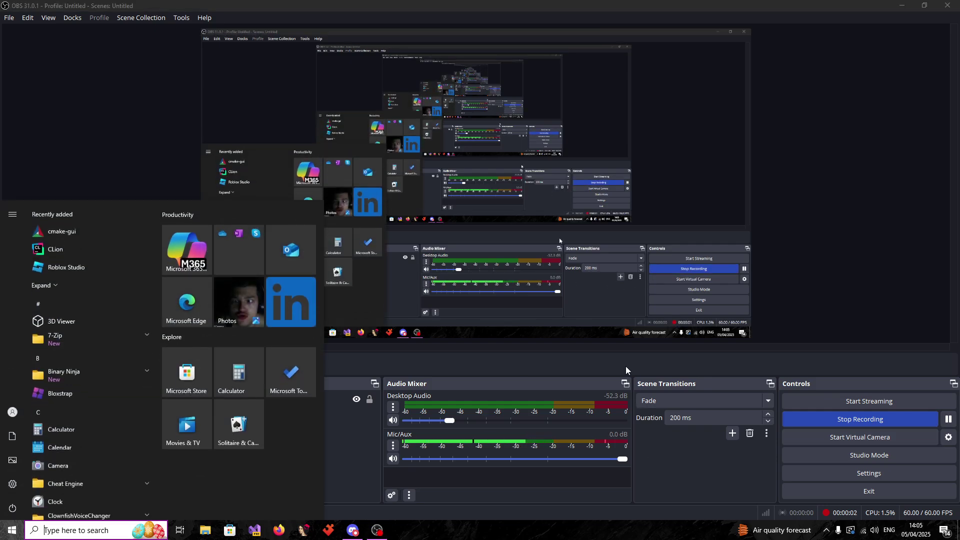
text(visual)
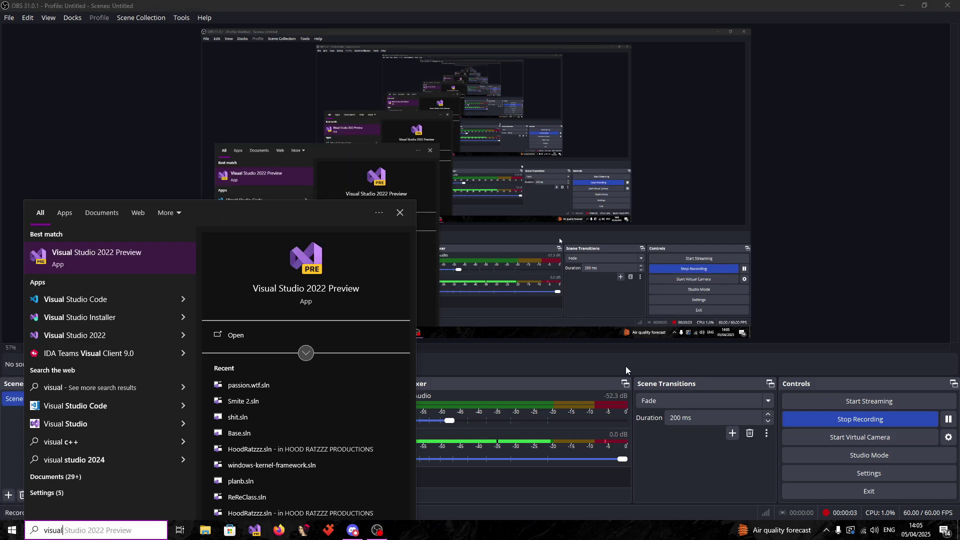
key(BackSpace)
key(BackSpace)
key(BackSpace)
key(BackSpace)
key(BackSpace)
key(BackSpace)
Search for Roblox on the computer and launch Roblox Studio.
text(rob er)
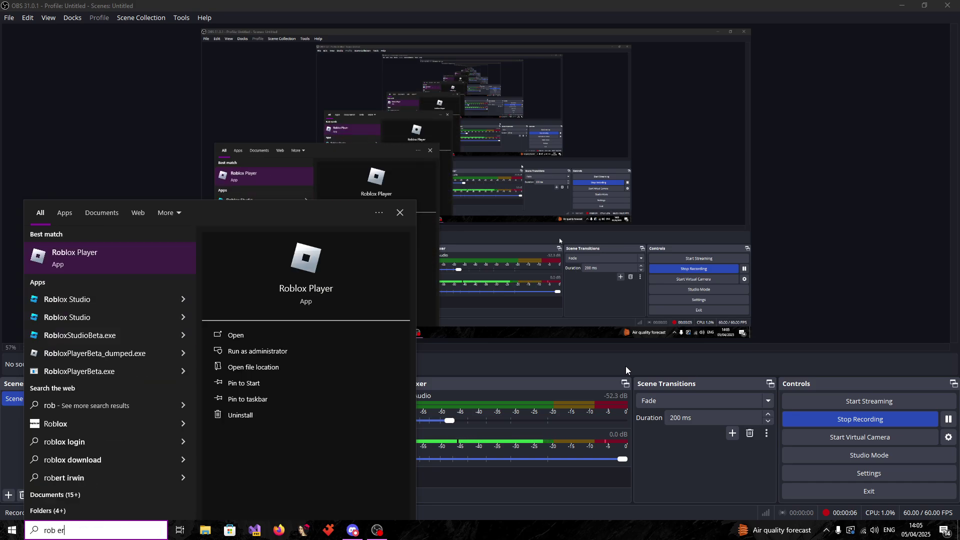
key(BackSpace)
key(BackSpace)
key(BackSpace)
text(lox)
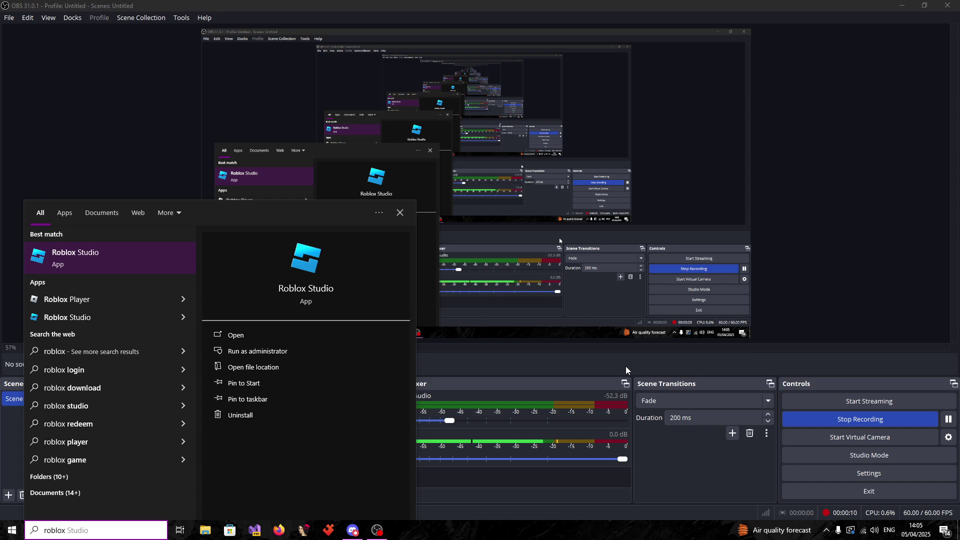
key(Return)
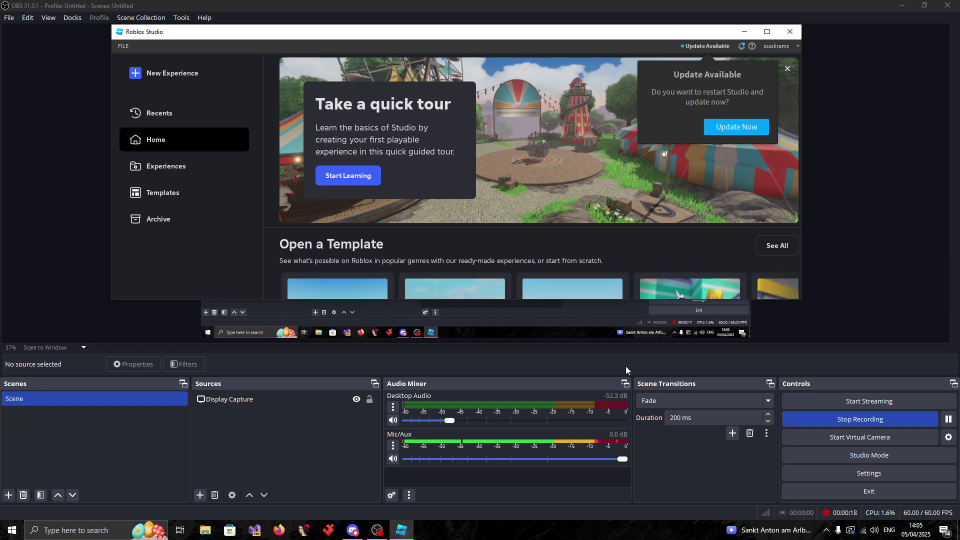
Make the Roblox Studio window taller and create a place from the Baseplate template.
click(282, 32)
drag(265, 299, 279, 459)
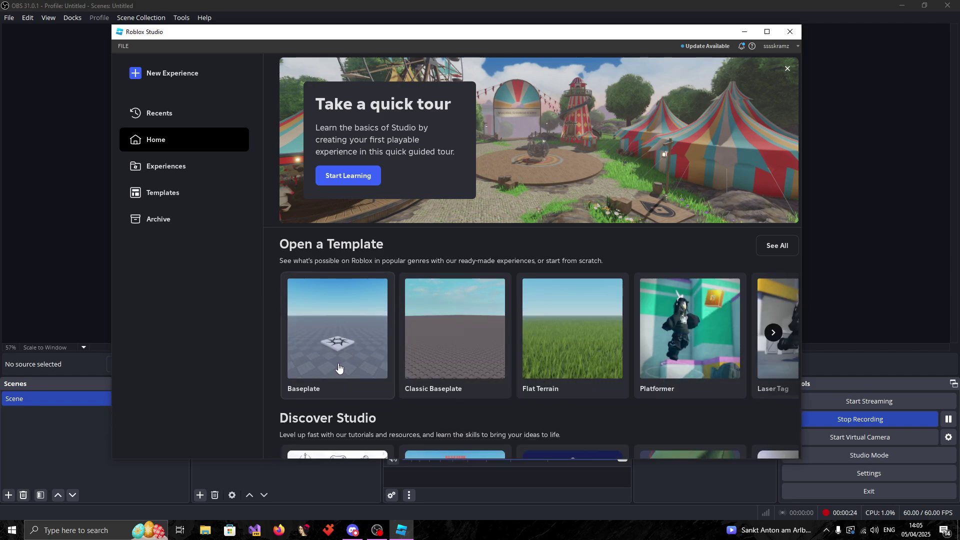
click(339, 368)
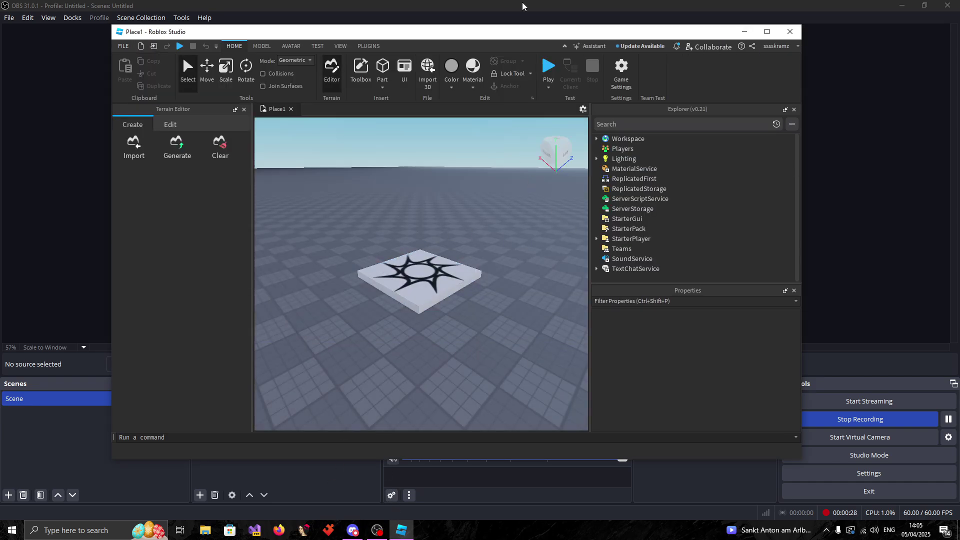
Launch Cheat Engine from the system search.
key(super)
text(cheat)
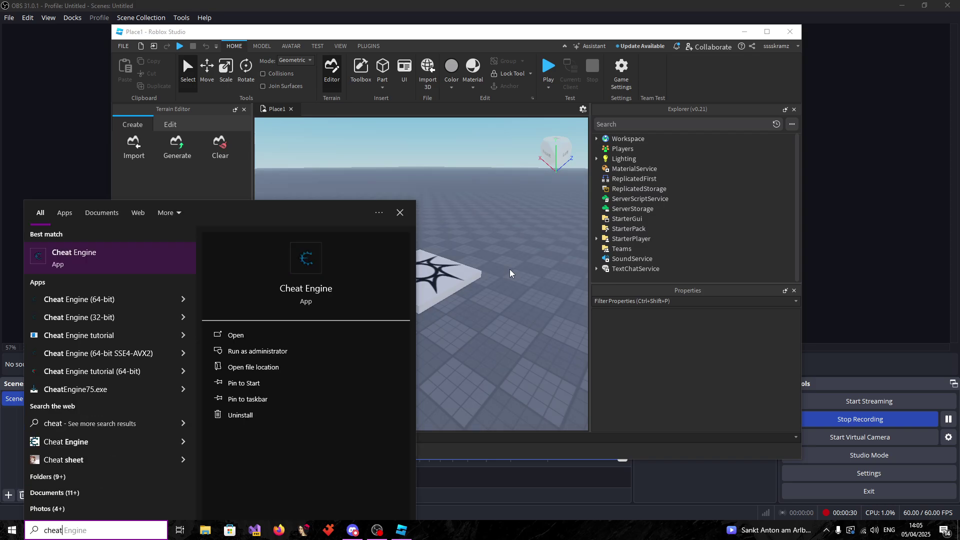
key(Return)
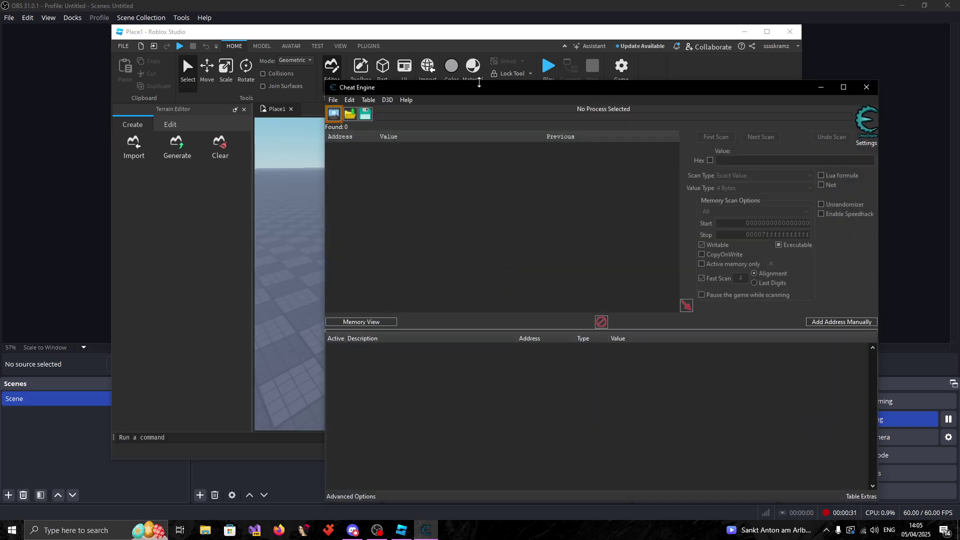
Switch back to Roblox Studio, start a play test of the baseplate and walk the character forward.
click(340, 45)
drag(318, 33, 288, 31)
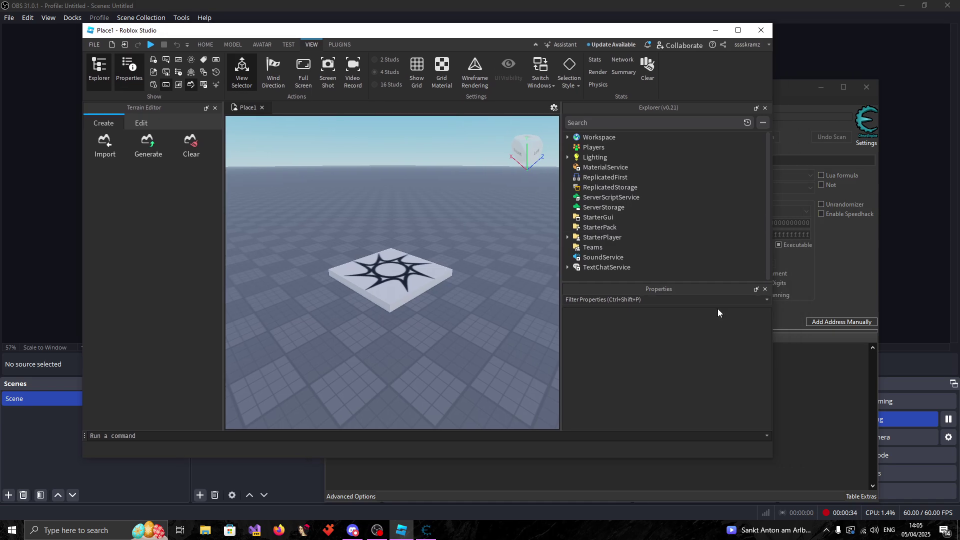
click(824, 311)
click(315, 152)
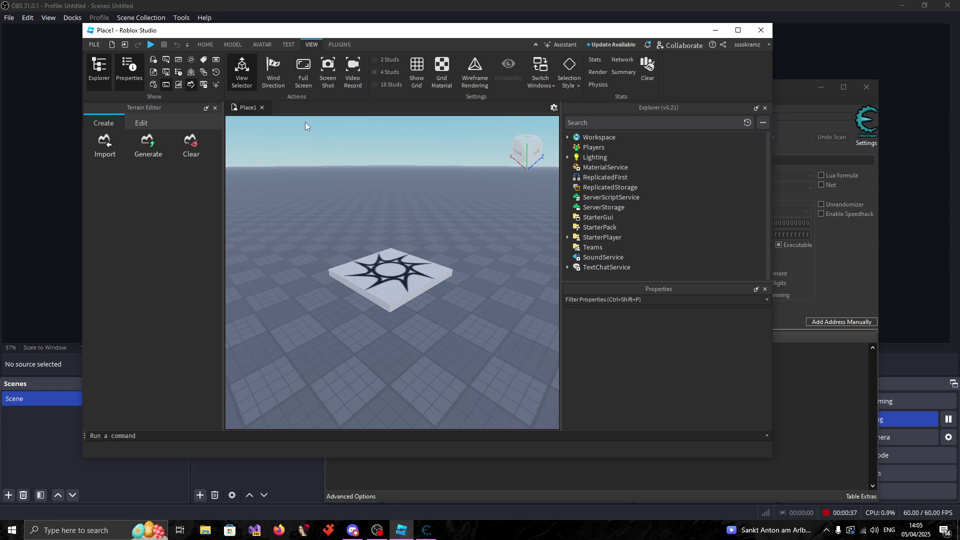
scroll(265, 132, down, 5)
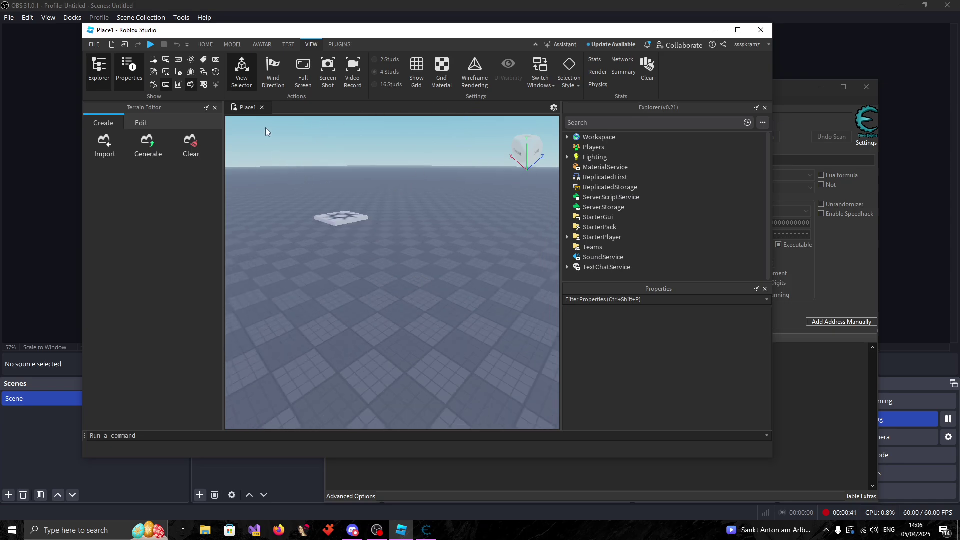
click(150, 48)
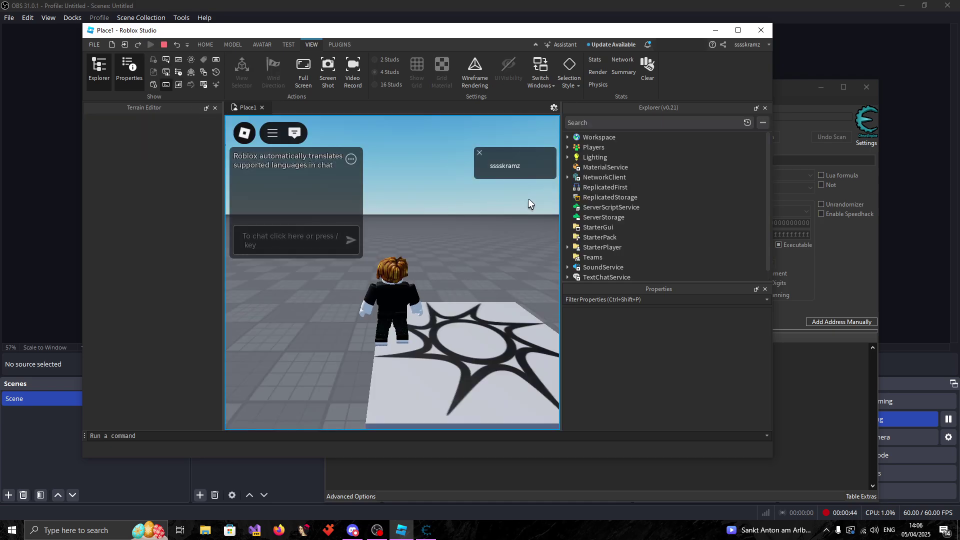
key(w)
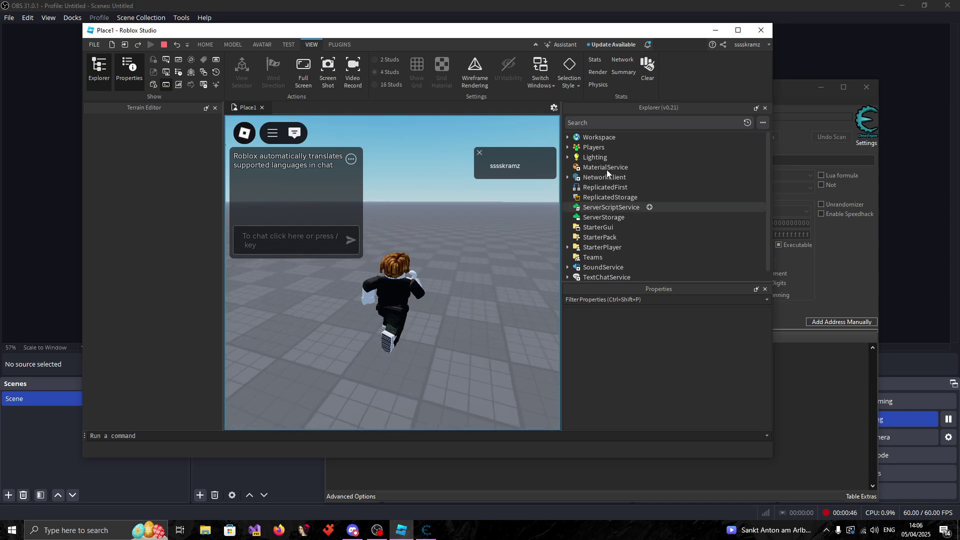
Expand the Workspace and the player's character model in the object tree, and select its Humanoid.
click(622, 137)
click(614, 124)
click(610, 131)
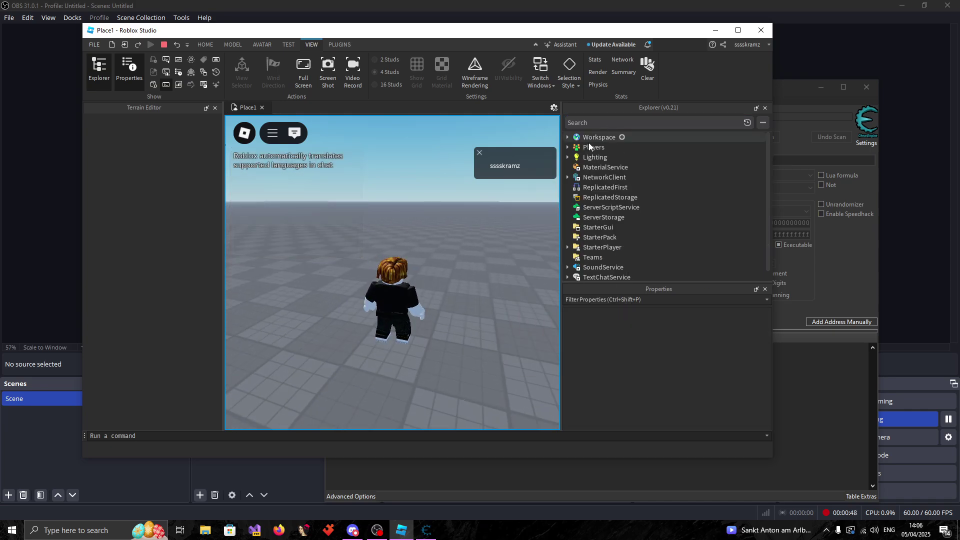
click(567, 137)
click(602, 178)
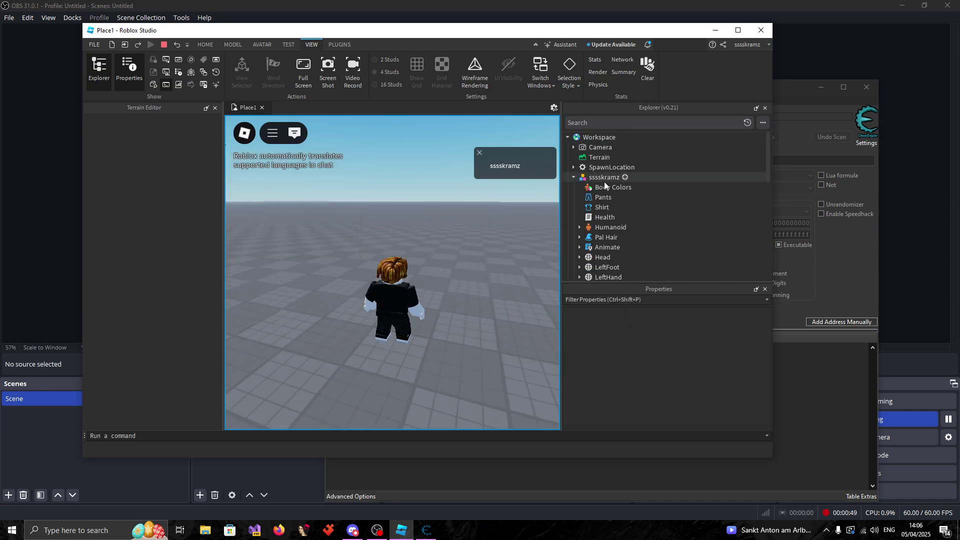
click(604, 236)
Switch to Cheat Engine and attach it to the RobloxStudioBeta.exe process.
click(820, 299)
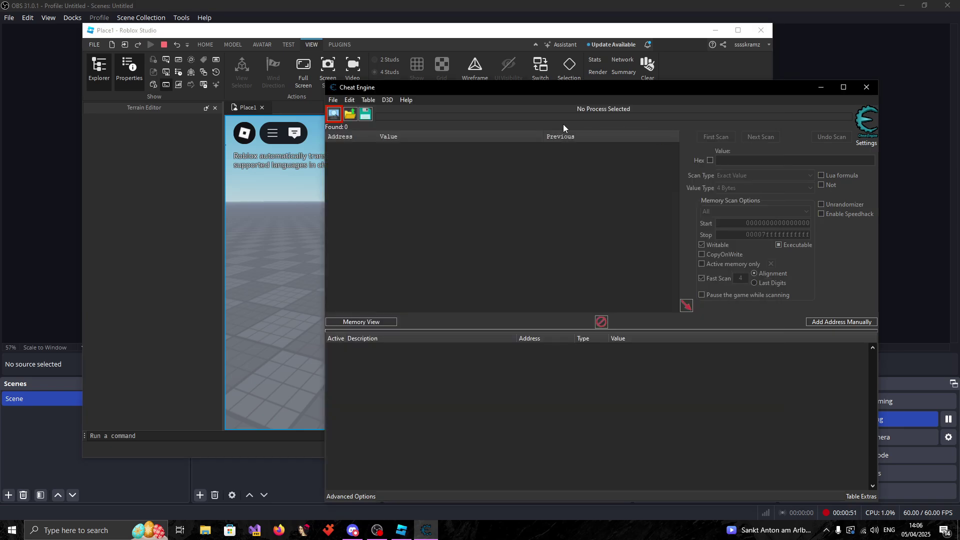
click(334, 113)
double_click(472, 292)
Run a first memory scan for the exact value 100 with the value type Float.
click(774, 160)
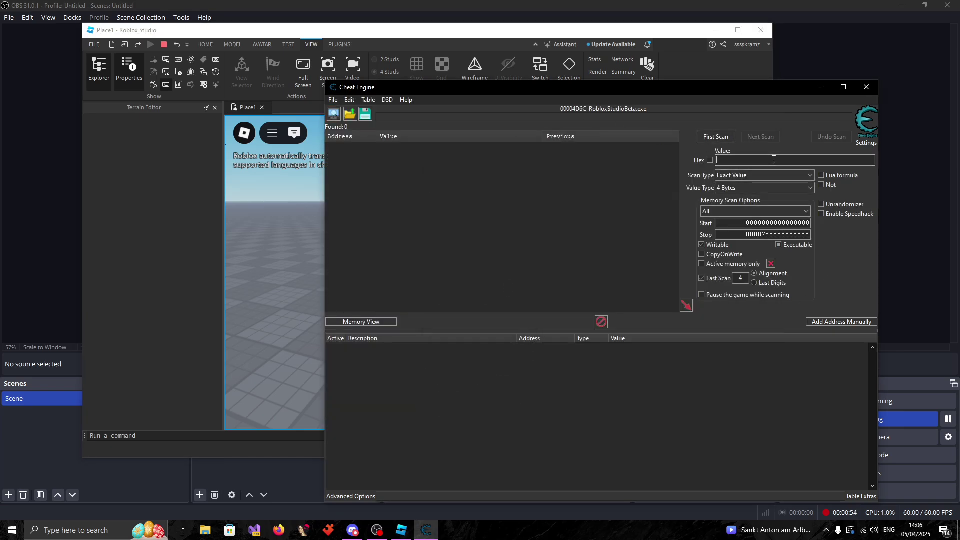
key(Return)
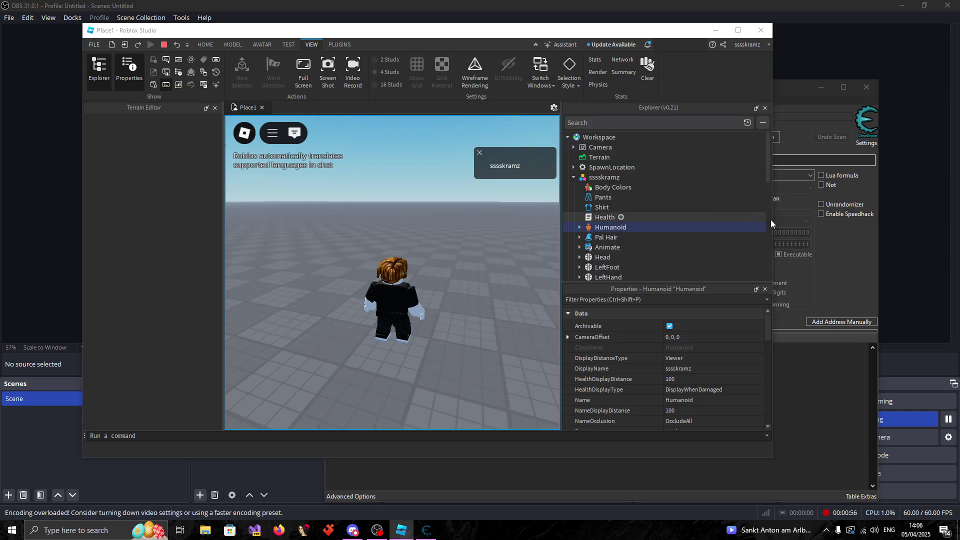
click(752, 172)
click(715, 136)
click(715, 137)
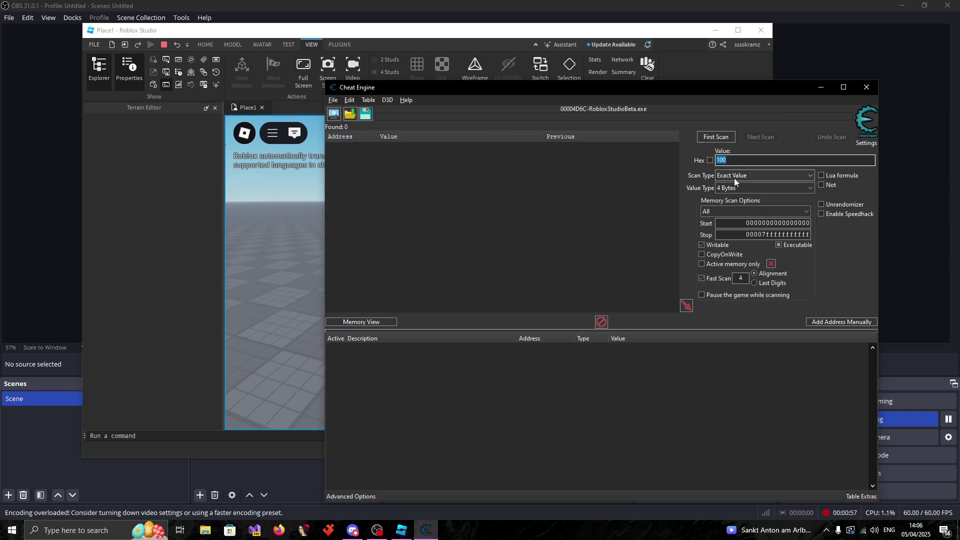
click(734, 188)
click(738, 236)
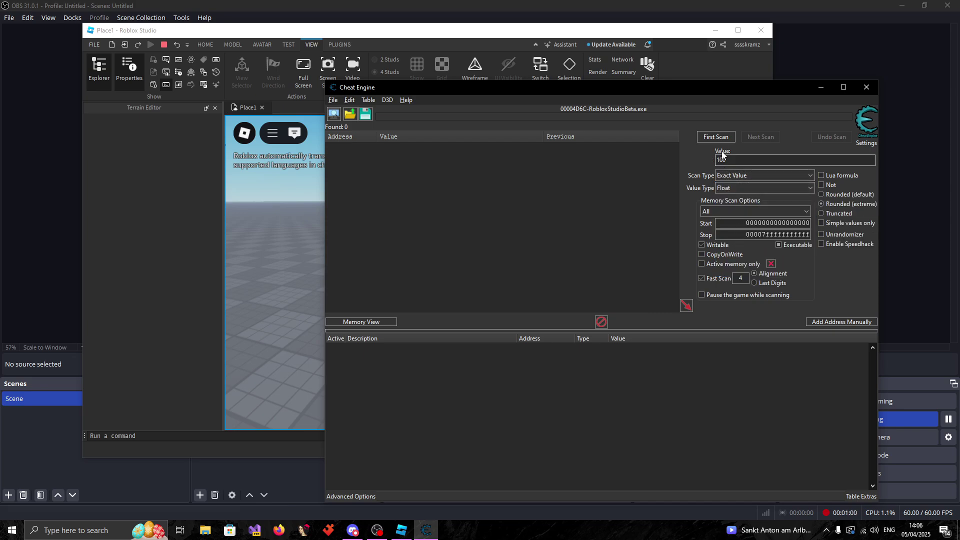
click(715, 137)
Return to Roblox Studio, filter the Humanoid's properties by "hea" and set Health to 55.
click(178, 259)
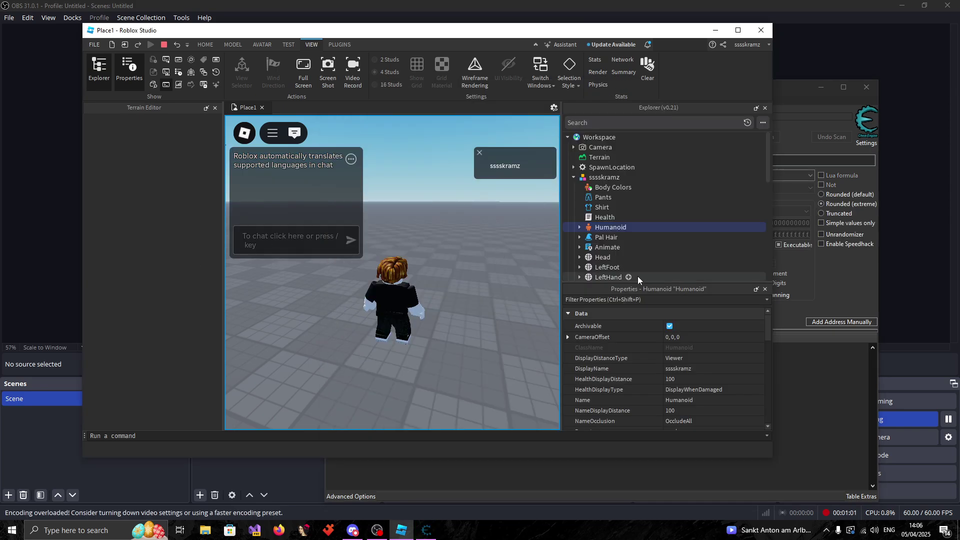
click(623, 302)
text(hea)
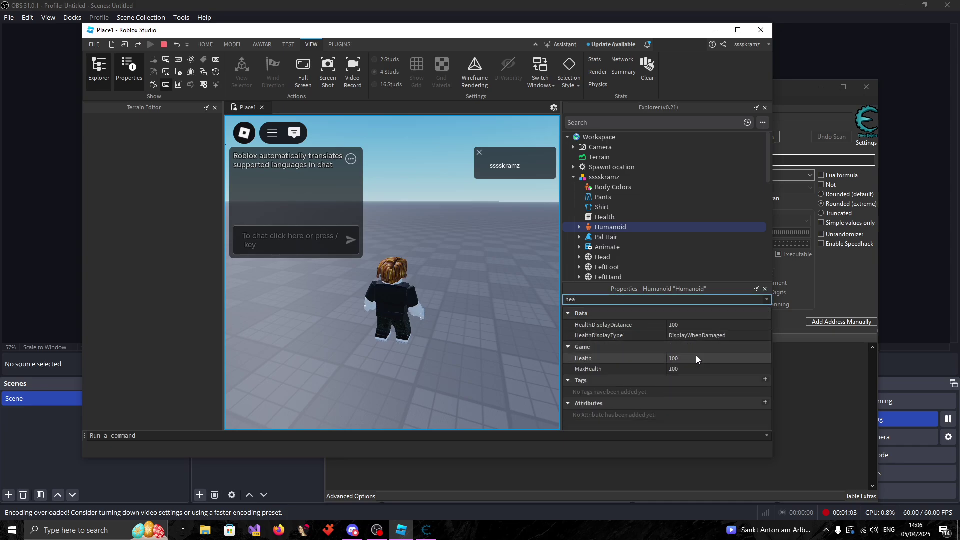
click(697, 359)
Switch to Cheat Engine and narrow the scan results with a next scan for 55.
click(773, 229)
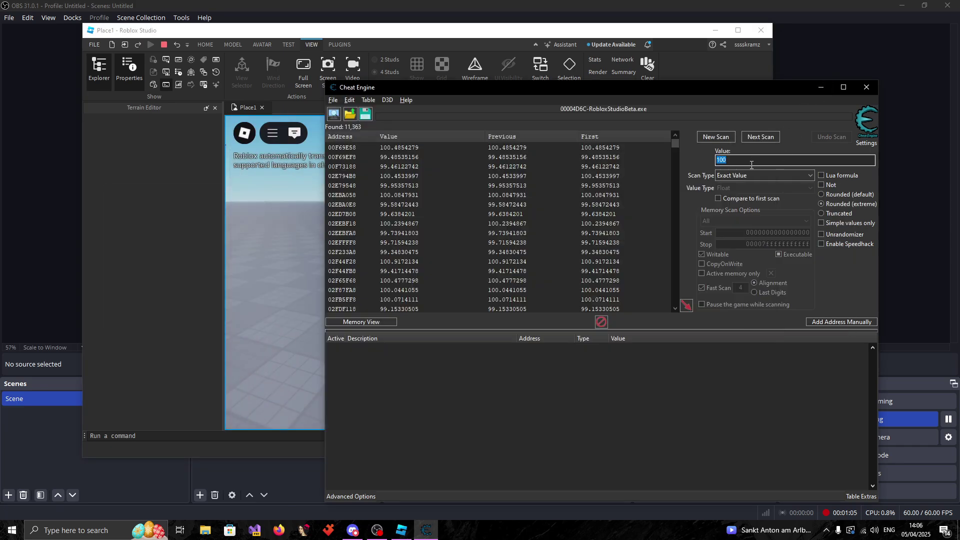
text(55)
click(765, 137)
Find out what accesses the address 889027B4, allowing the debugger to attach to the process.
click(574, 158)
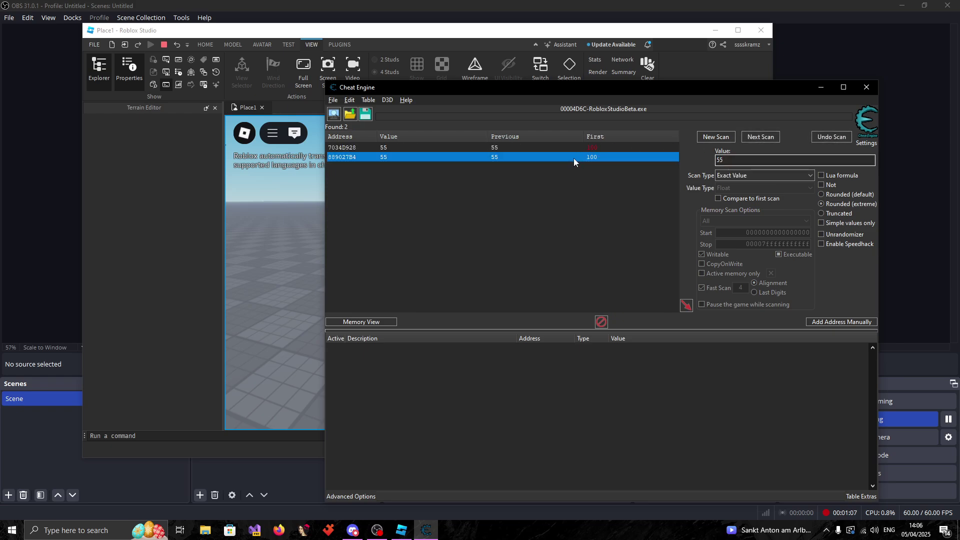
right_click(573, 158)
click(649, 286)
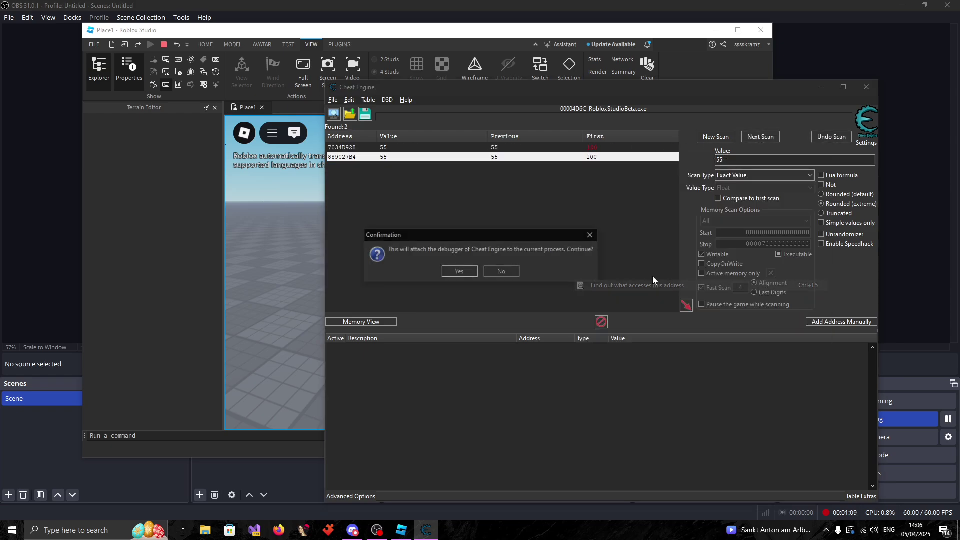
click(455, 274)
Copy the base address 88902620 from the accessing instruction's RCX register, and close the opcode list.
click(441, 223)
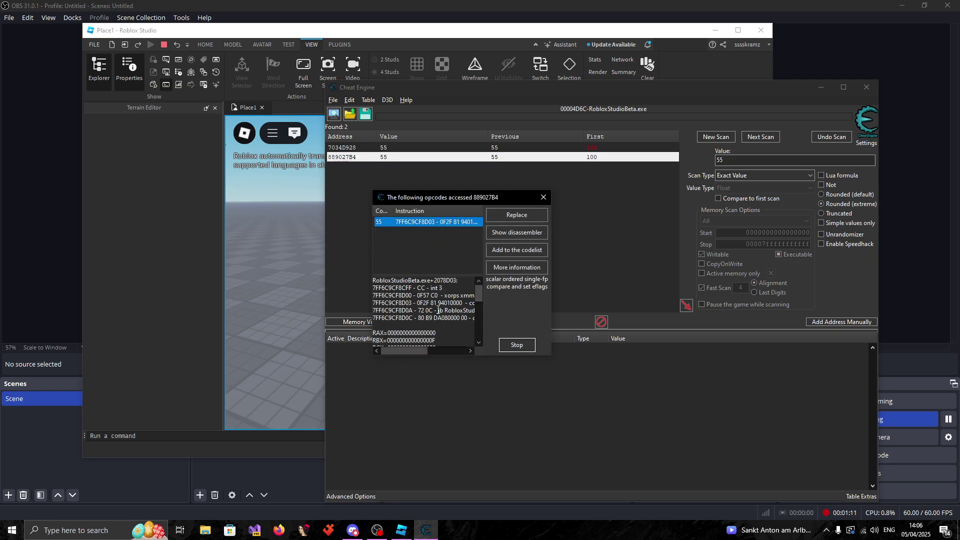
drag(437, 302, 411, 303)
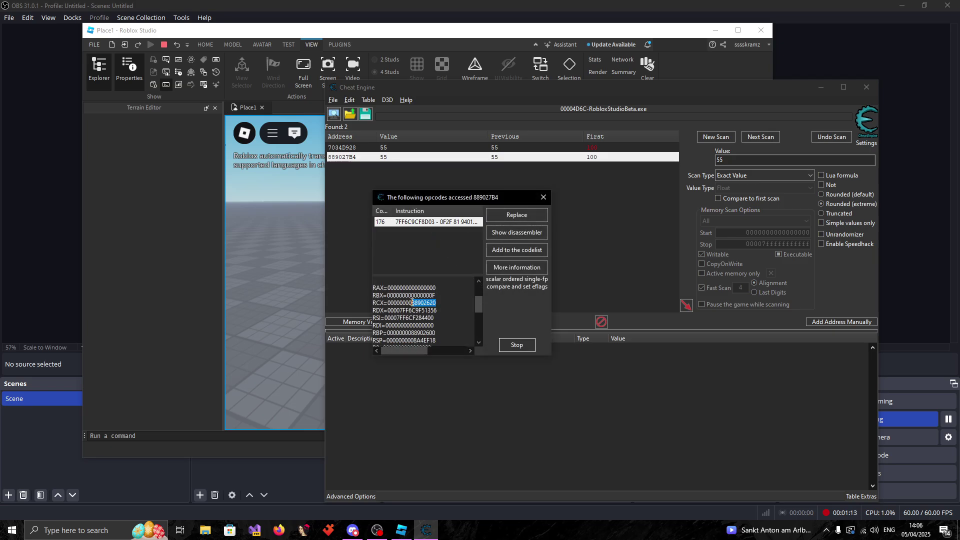
click(542, 197)
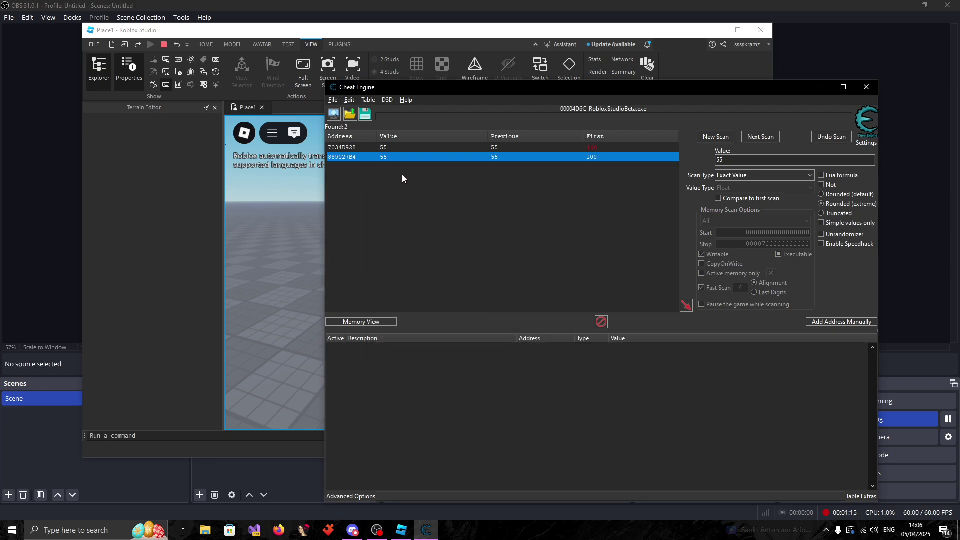
Open the memory viewer and start dissecting the data structure at address 88902620.
click(361, 322)
click(387, 22)
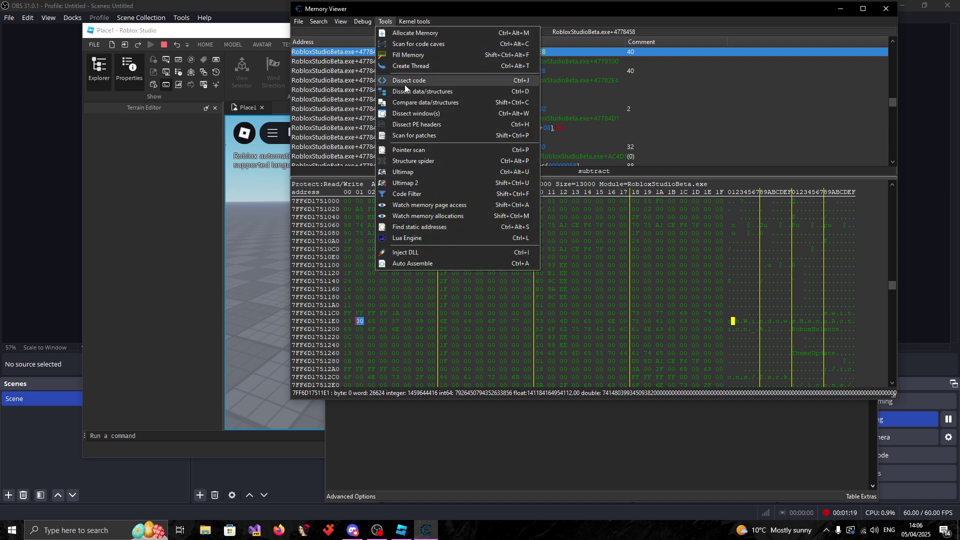
click(403, 79)
Define a new structure named RBX::Humanoid with guessed field types and size 4096, and maximise its window.
click(261, 150)
click(283, 158)
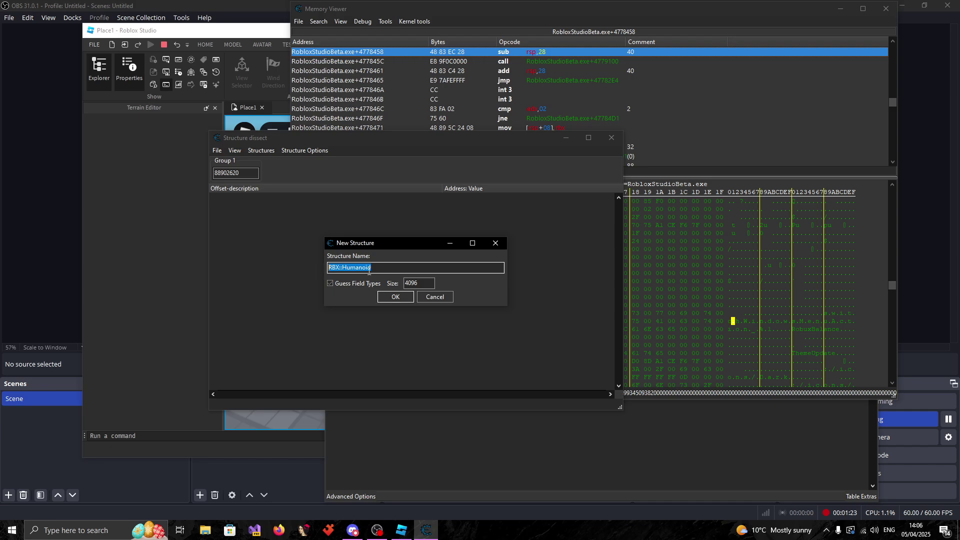
click(382, 258)
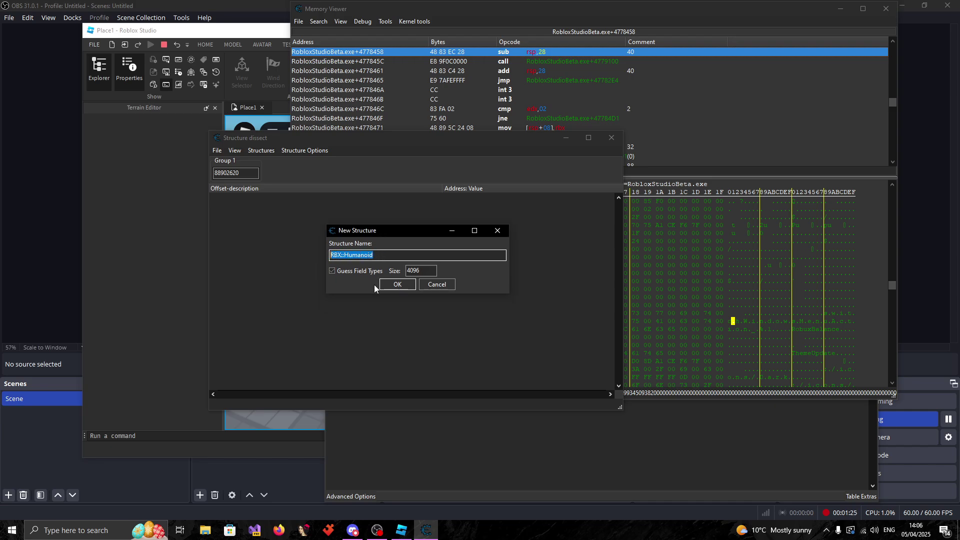
click(398, 284)
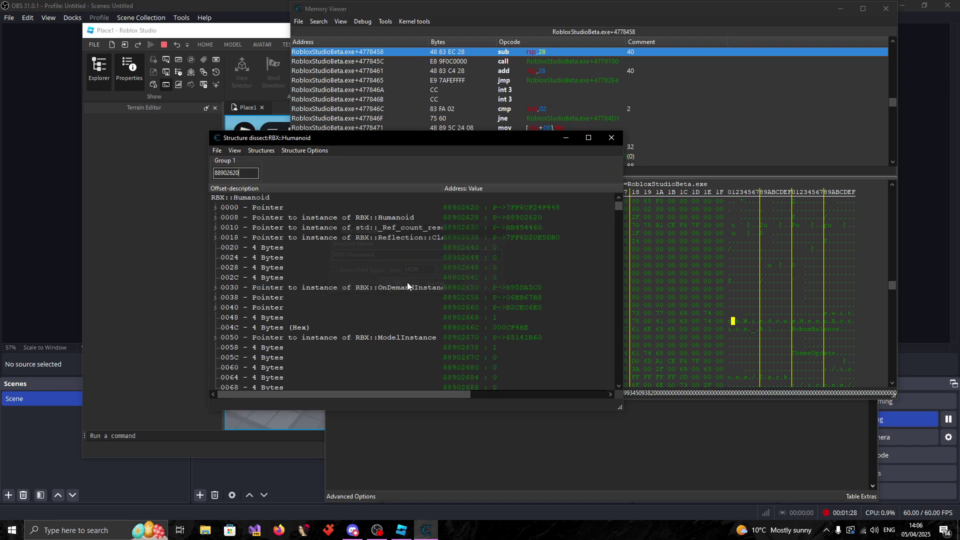
click(588, 138)
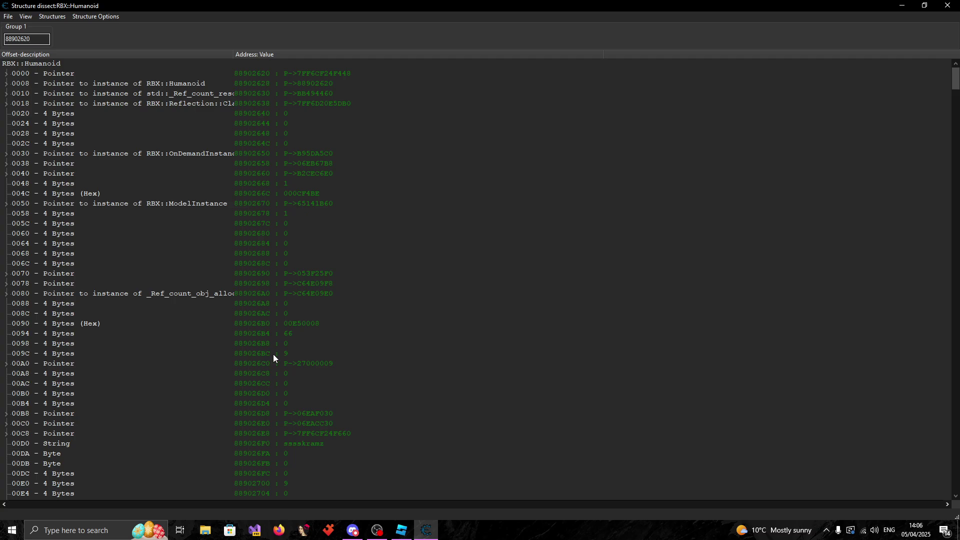
scroll(205, 348, down, 10)
Launch the Calculator app from the system search.
key(super)
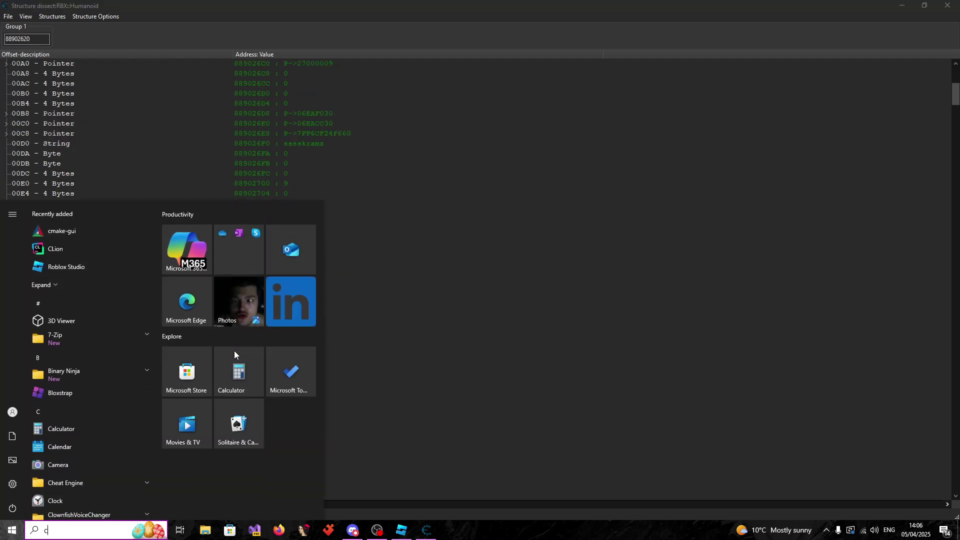
text(calc)
key(Return)
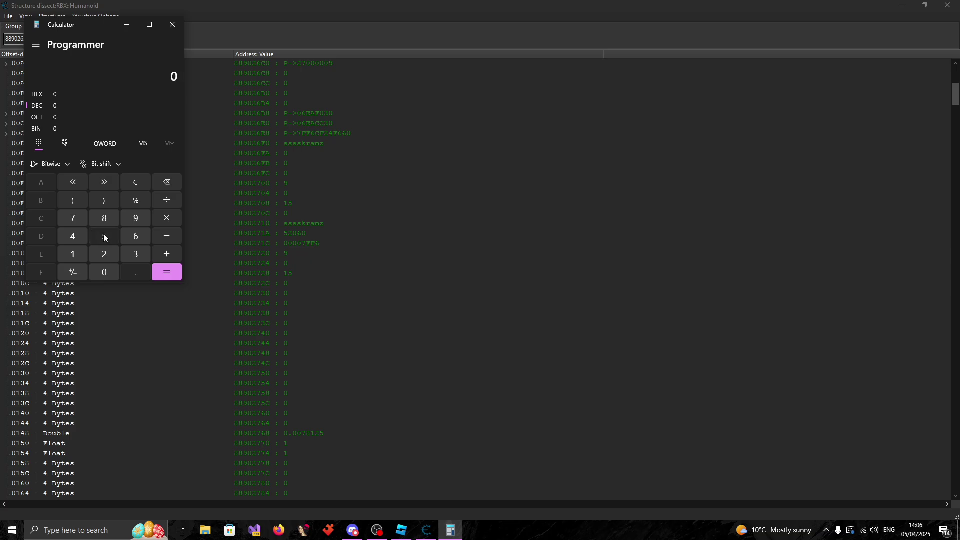
Enter decimal 50 in Calculator, replace it with 50 in hexadecimal mode, and close the app.
click(104, 236)
click(104, 272)
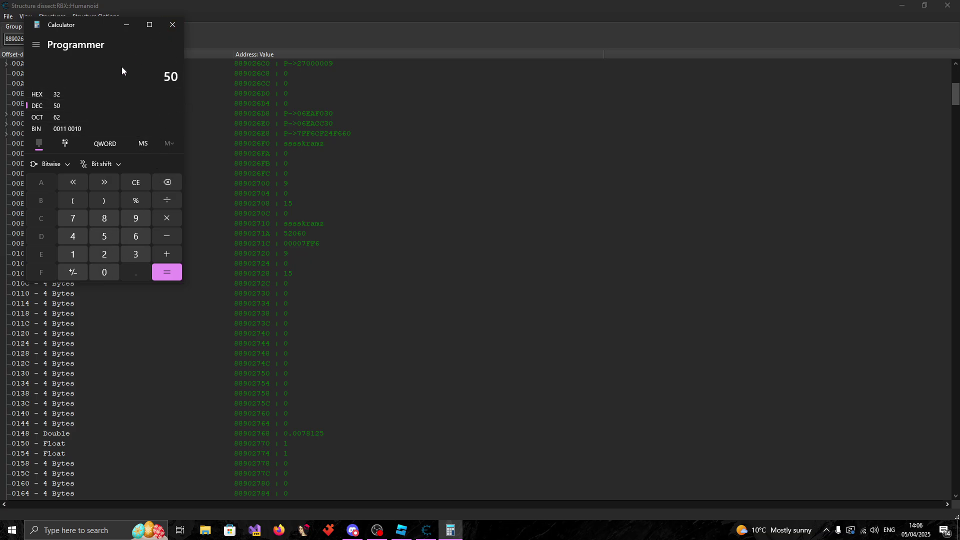
click(65, 96)
double_click(169, 181)
click(104, 236)
click(104, 272)
click(172, 24)
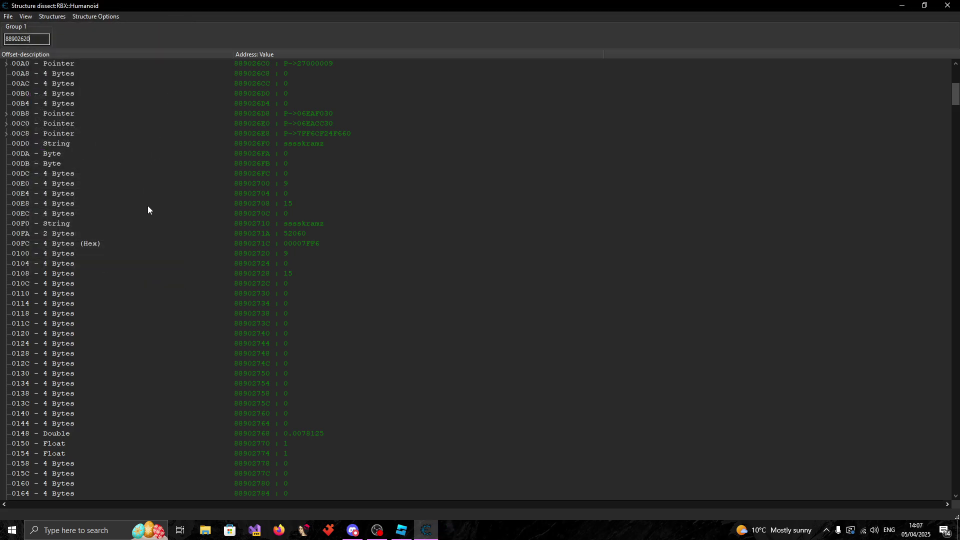
Select the pointer to the RBX::ModelInstance at offset 0050 of the Humanoid structure.
scroll(186, 284, up, 10)
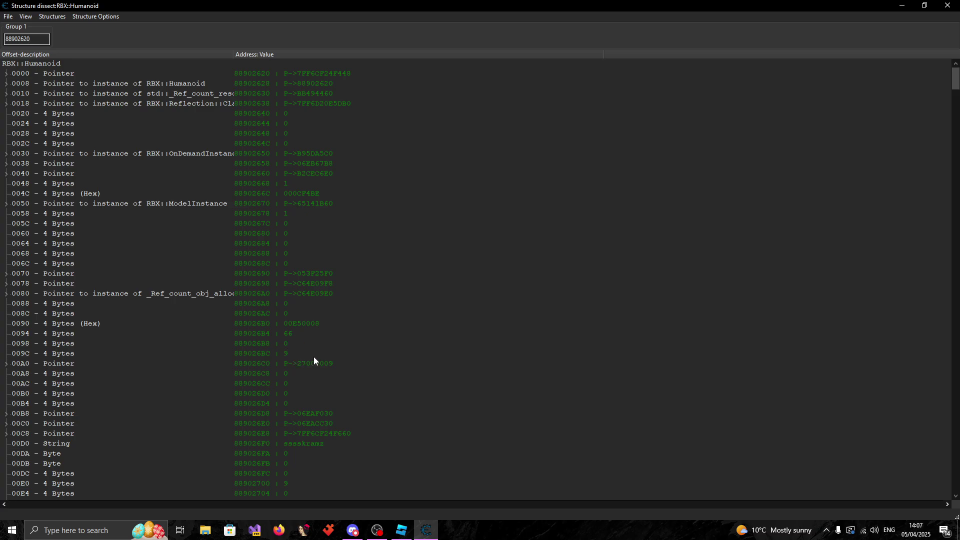
click(55, 65)
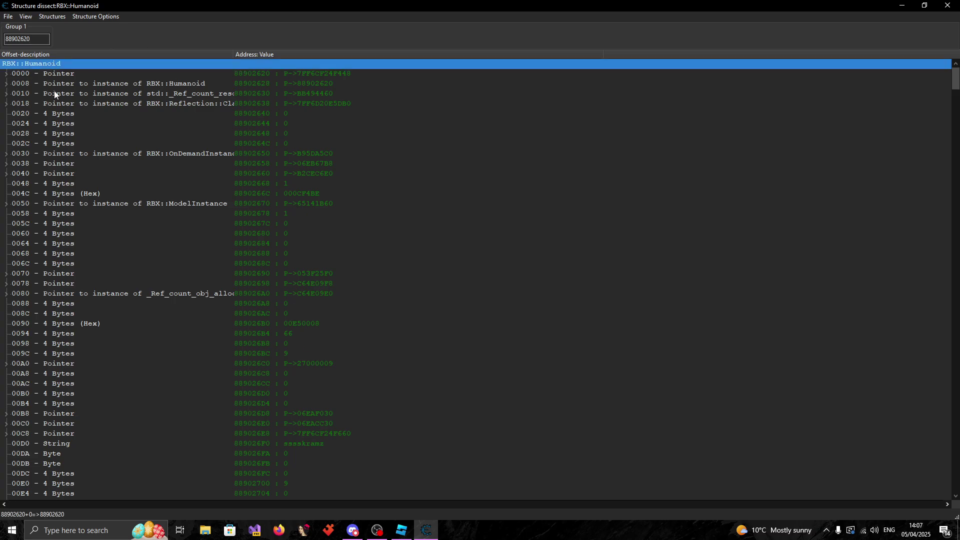
click(41, 206)
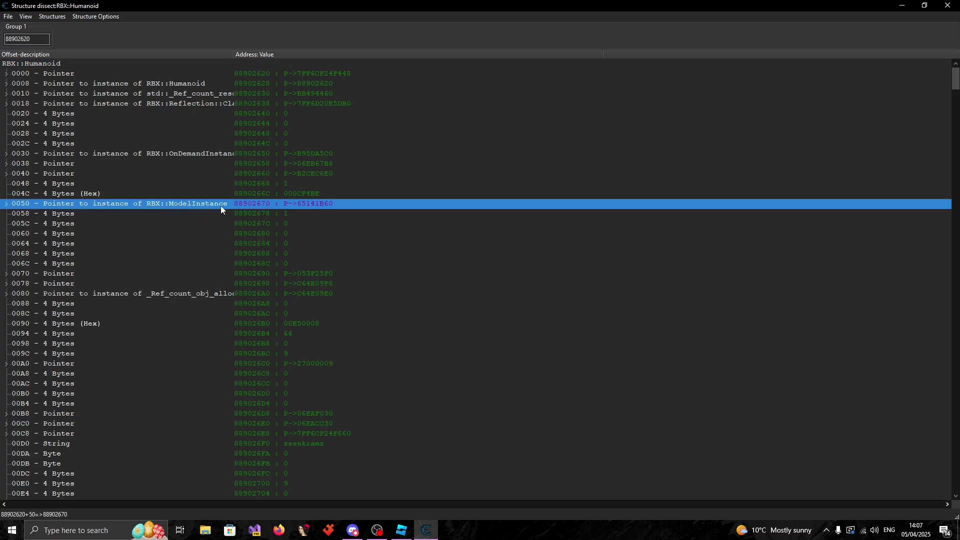
Switch to Roblox Studio, check the Humanoid's parents by selecting the character model and Workspace, and return to the Cheat Engine structure.
click(400, 530)
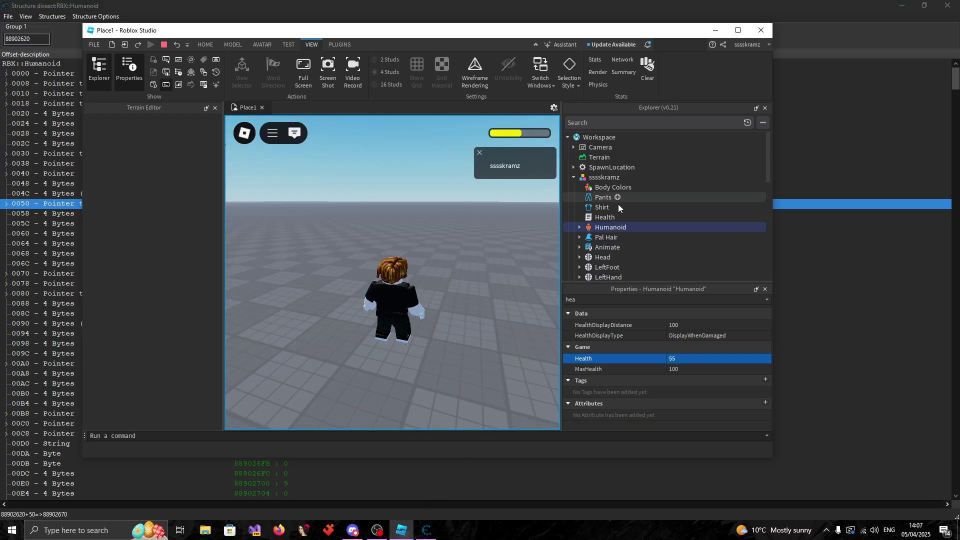
click(604, 179)
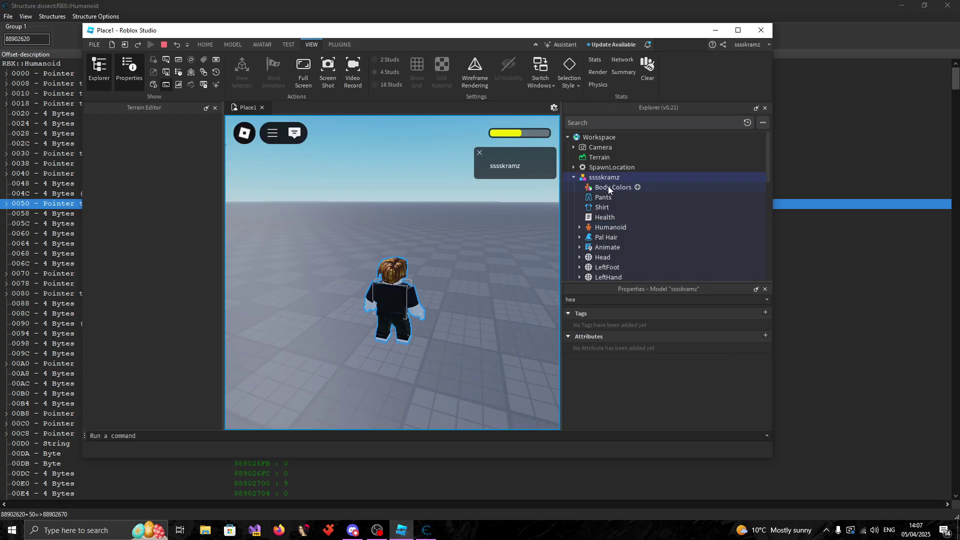
click(600, 137)
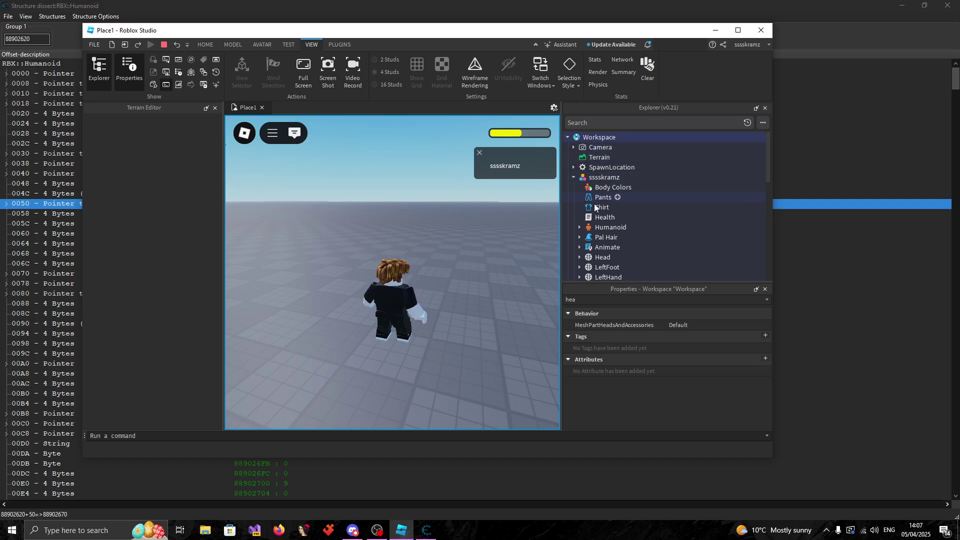
click(10, 208)
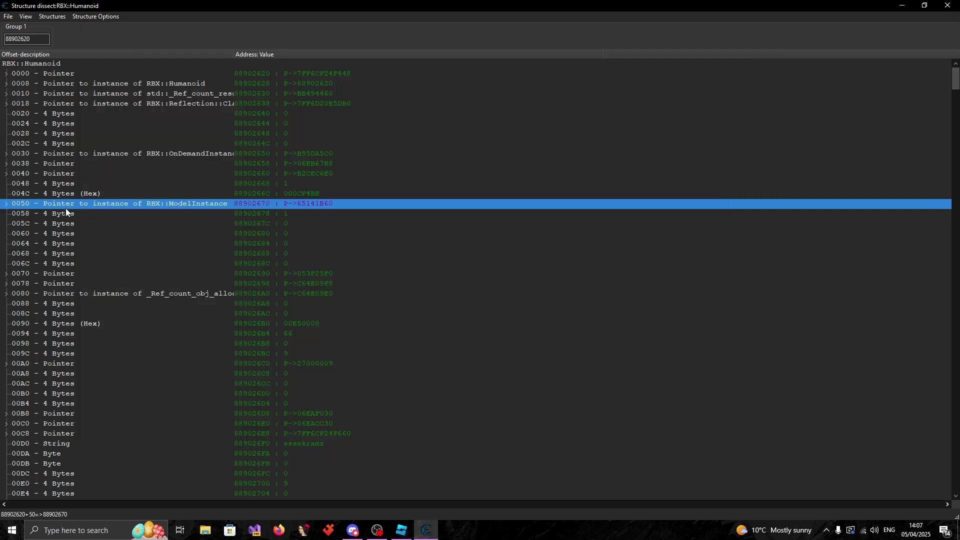
Expand the chain of parent pointers at offset 0050 from ModelInstance through Workspace to DataModel.
double_click(27, 206)
scroll(64, 247, down, 2)
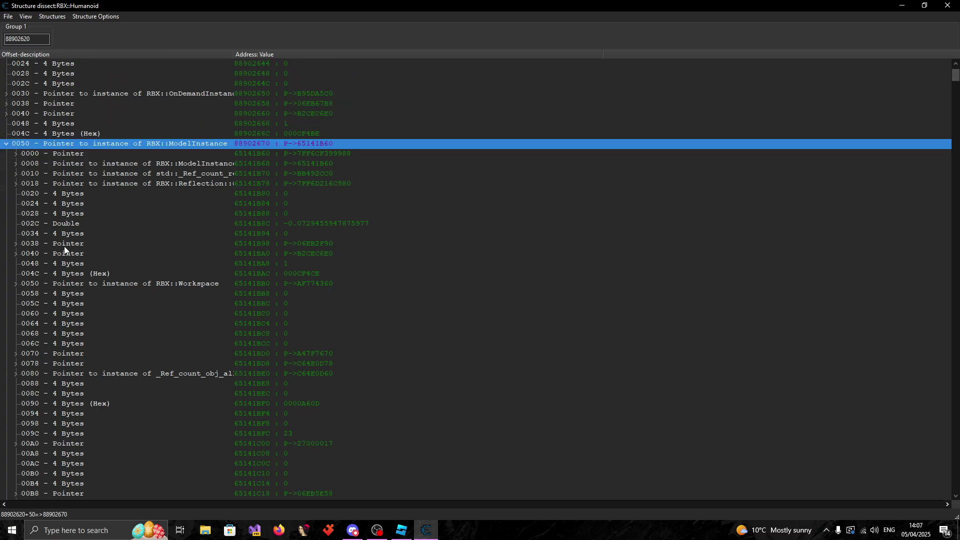
click(14, 284)
click(16, 283)
scroll(109, 268, down, 4)
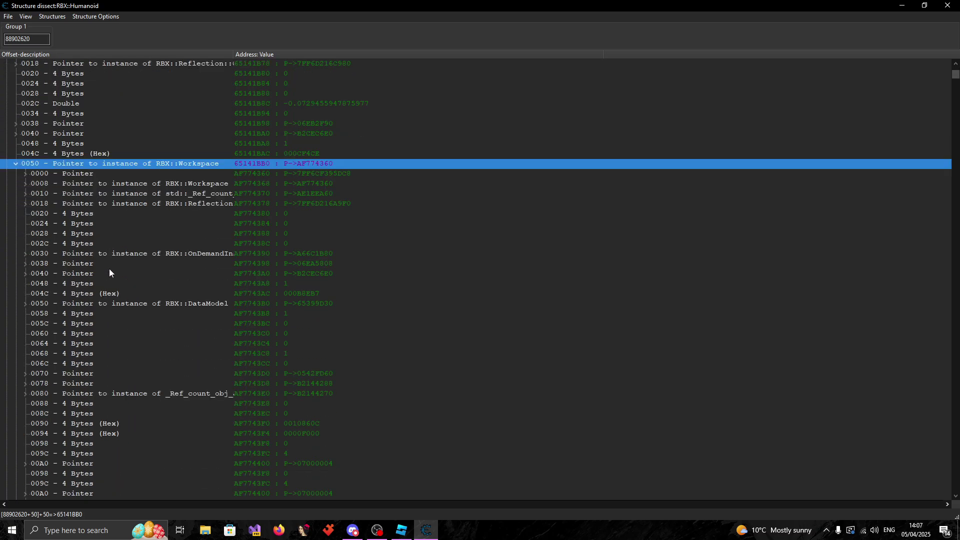
scroll(109, 269, down, 2)
click(30, 244)
click(25, 244)
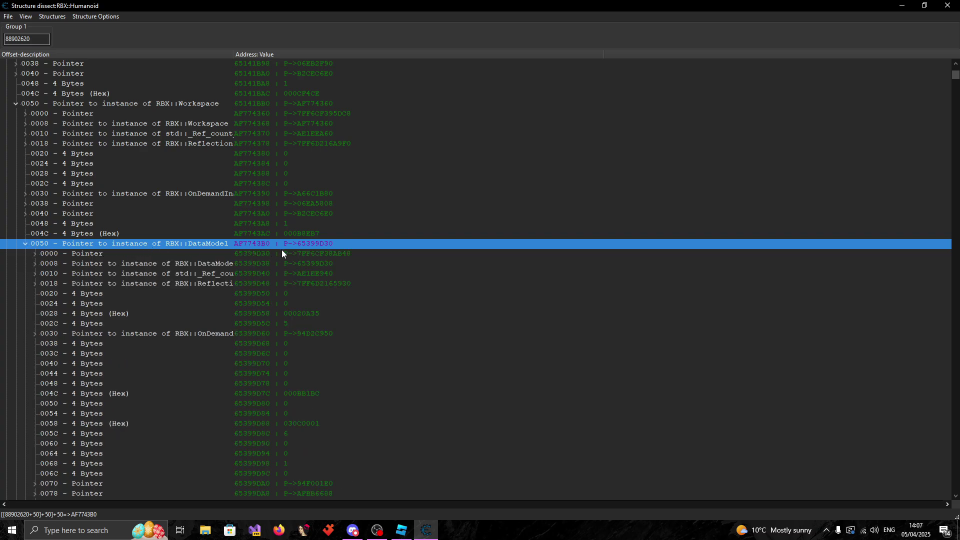
Copy the address 65399D30 from the DataModel pointer's value and leave the value unmodified.
double_click(310, 245)
drag(400, 272, 371, 272)
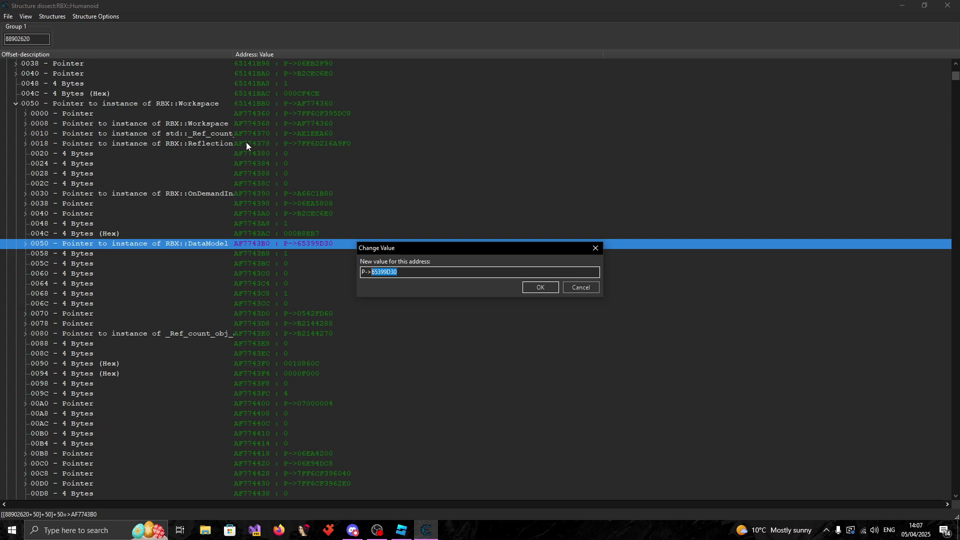
key(ctrl+c)
key(Escape)
Set the base address to 65399D30, define a new structure named RBX::DataModel, and select its root entry.
double_click(25, 39)
key(ctrl+v)
click(52, 16)
click(75, 27)
click(455, 283)
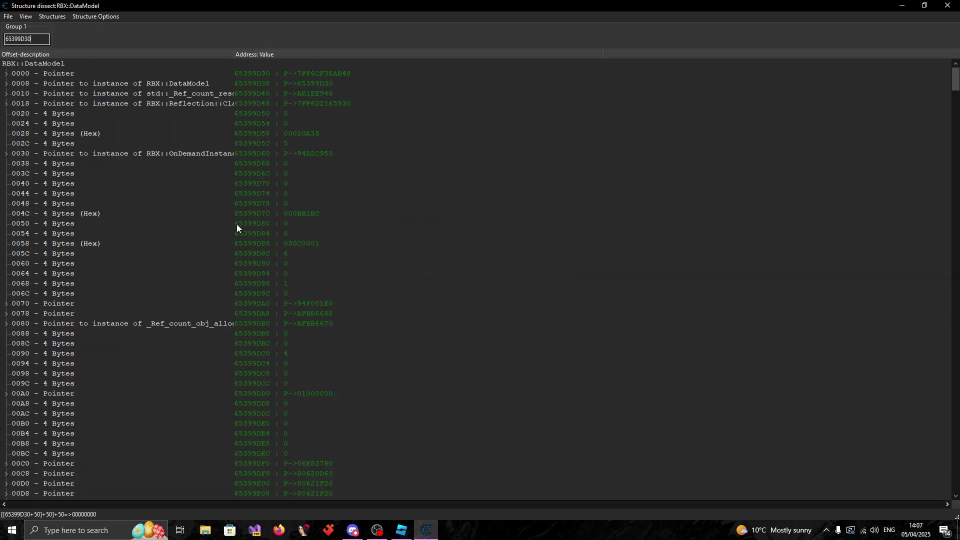
click(59, 62)
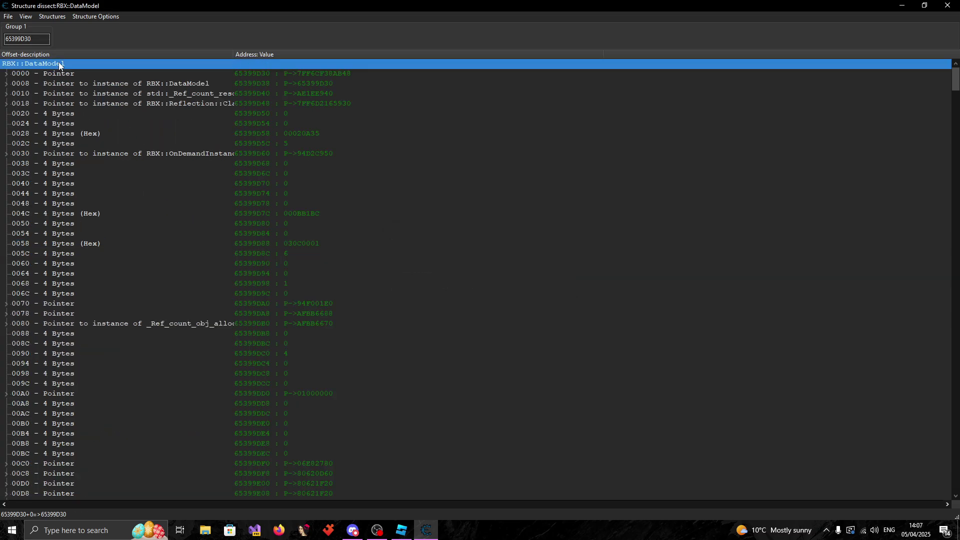
Switch to the Roblox Studio play test and walk the character around while viewing it at different distances.
click(401, 530)
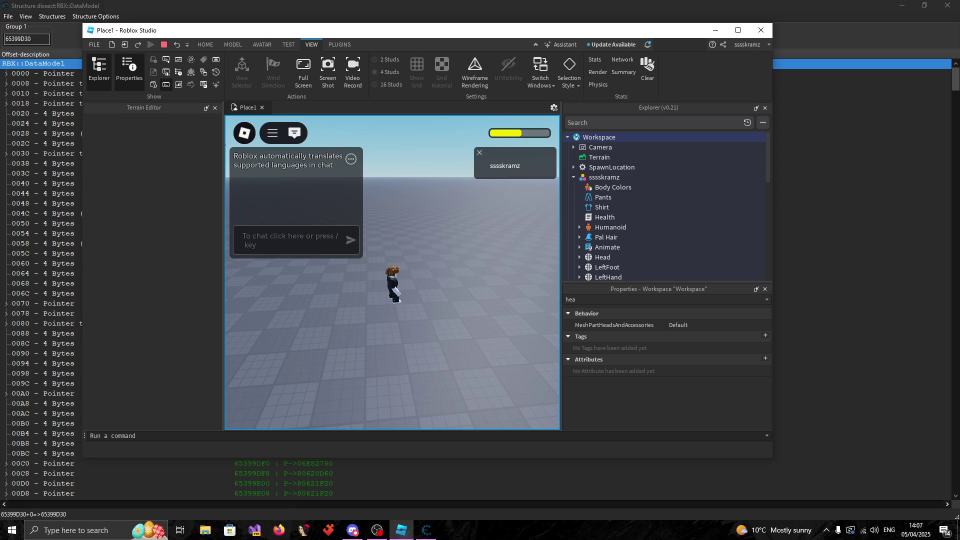
scroll(430, 314, up, 2)
key(s)
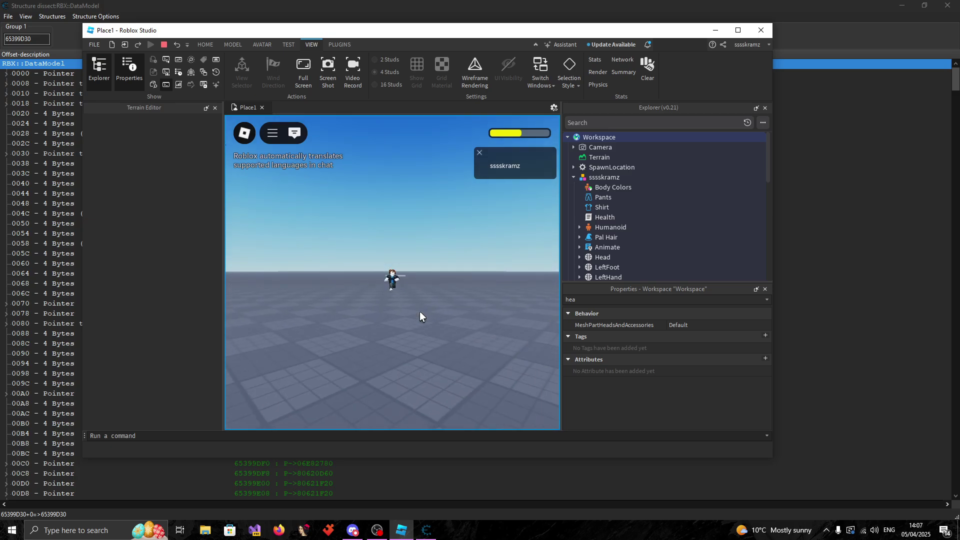
scroll(419, 311, up, 3)
scroll(419, 311, down, 3)
scroll(419, 311, up, 3)
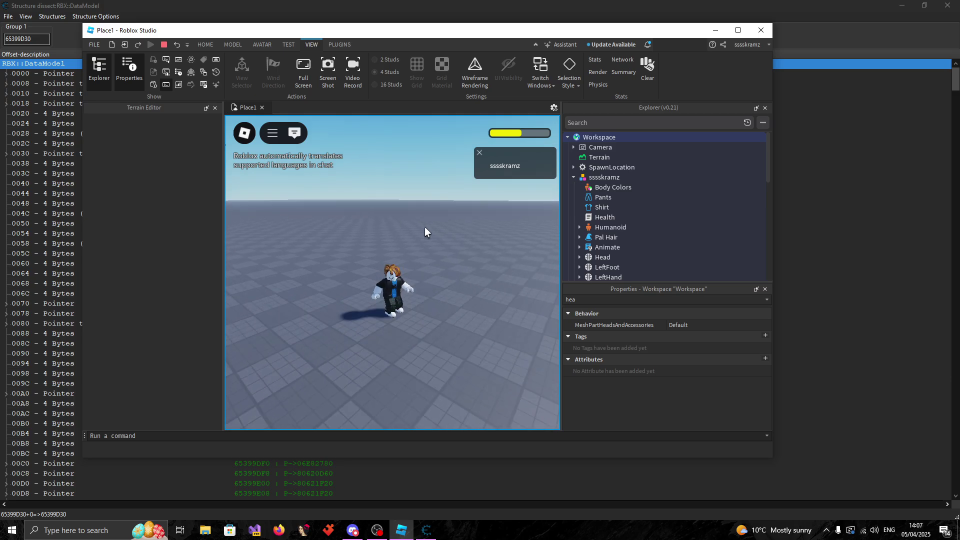
Enter test letters such as w in the play test's chat input and clear them without sending.
mouse_move(295, 241)
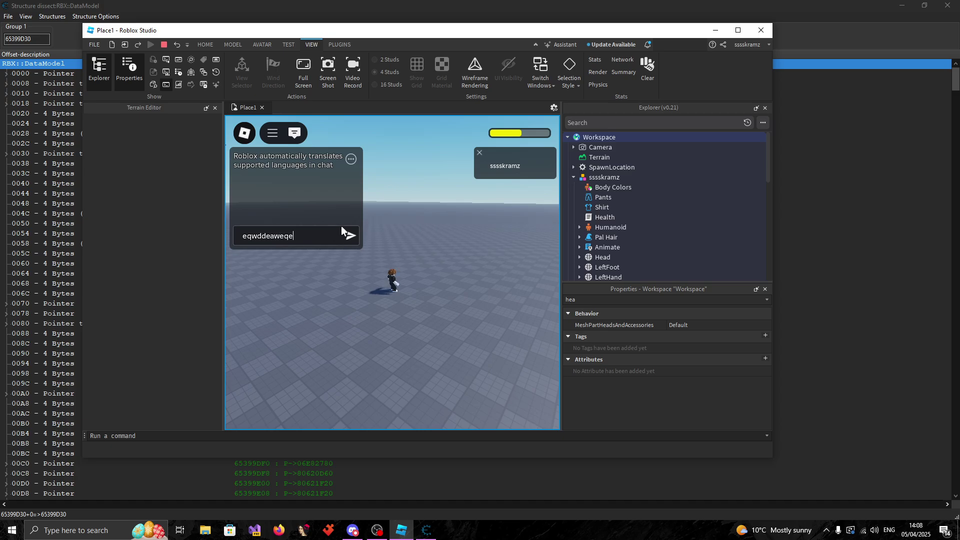
key(ctrl+a)
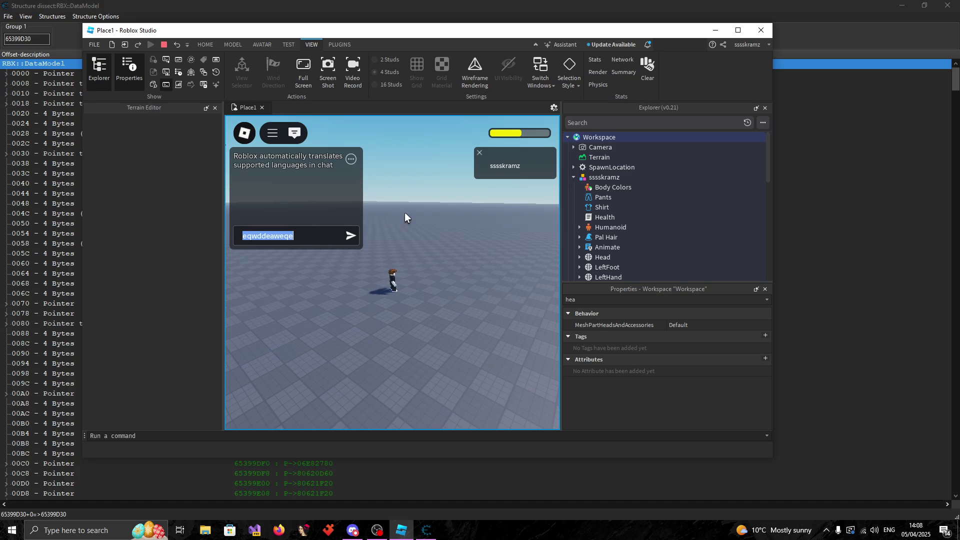
text(wwwwwwwww)
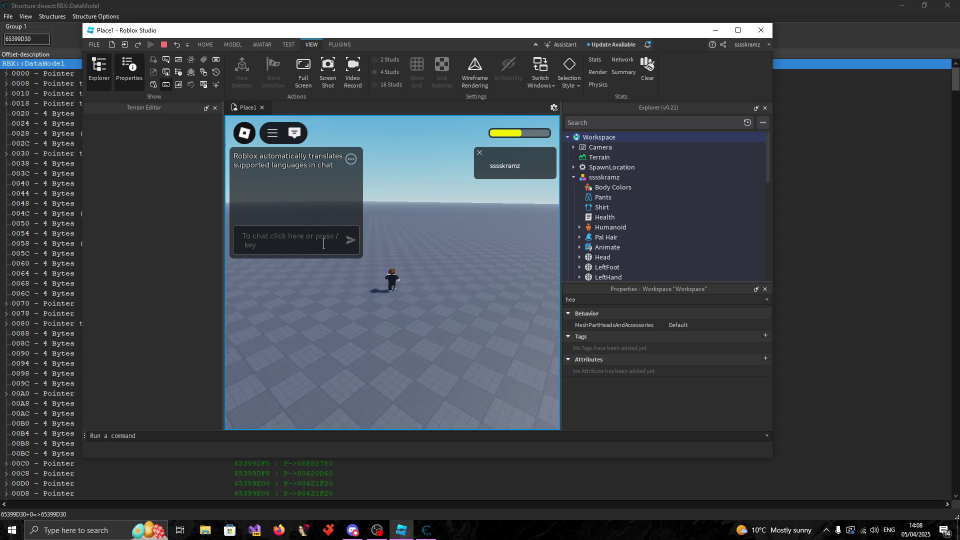
text(ww)
key(ctrl+a)
key(BackSpace)
click(338, 263)
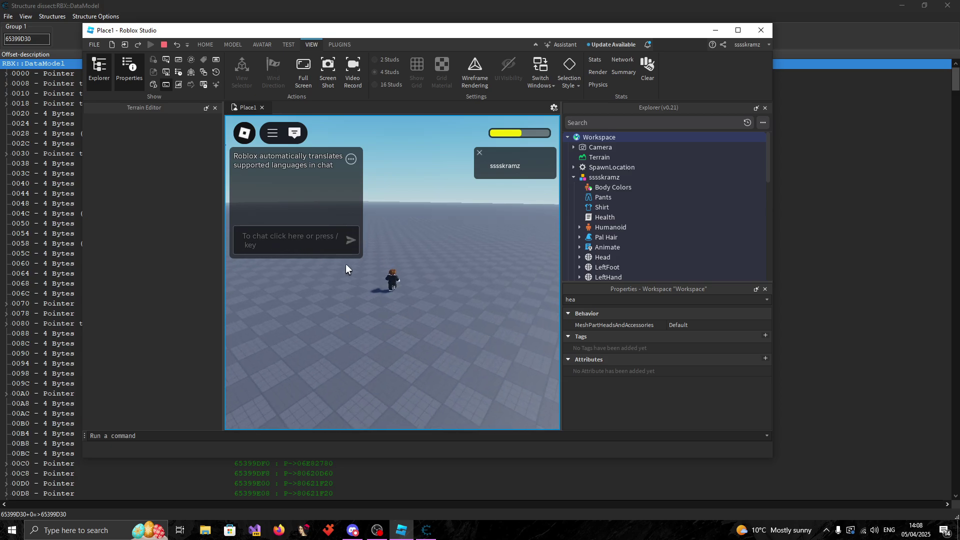
click(289, 233)
text(w)
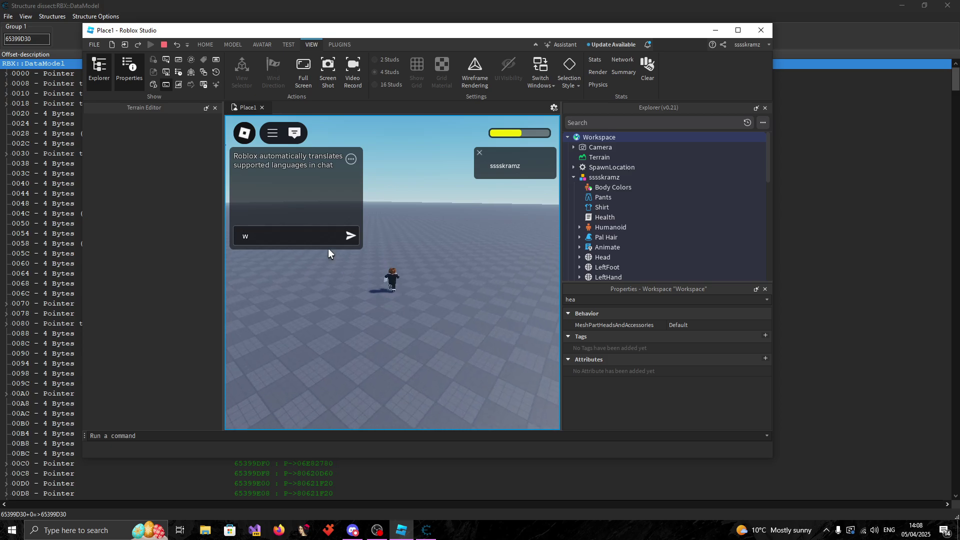
key(BackSpace)
Enter the test text dsawd in Studio's command bar, clear it, and return focus to the play test.
click(435, 436)
text(dswad)
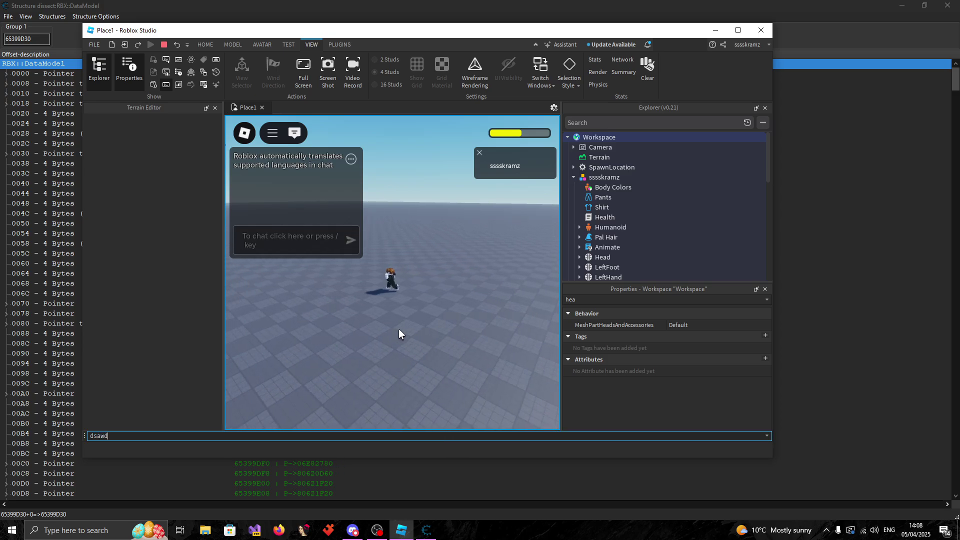
key(ctrl+a)
key(BackSpace)
click(388, 367)
scroll(365, 323, up, 3)
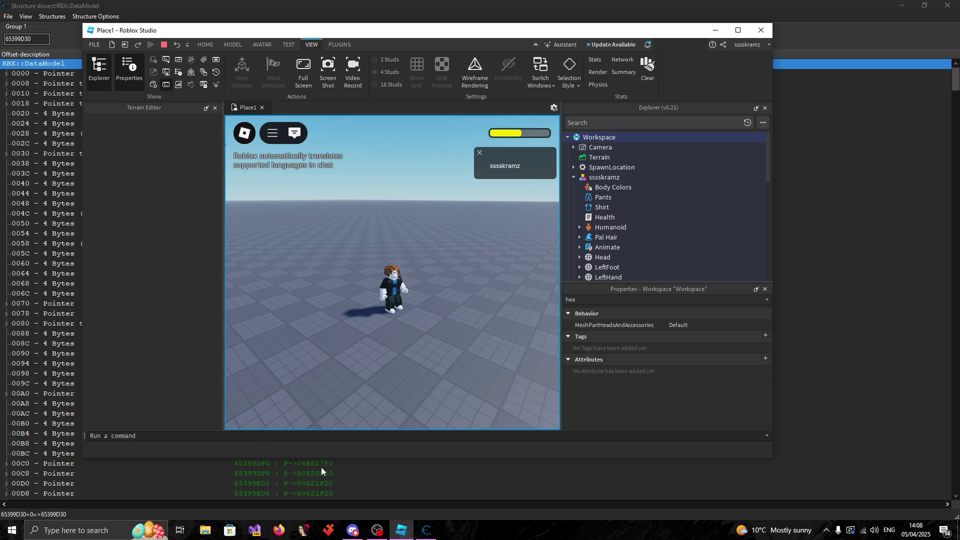
Switch to the forum post on detecting chat typing in Firefox and examine its ChatInputBarConfiguration handler code.
click(377, 530)
click(949, 423)
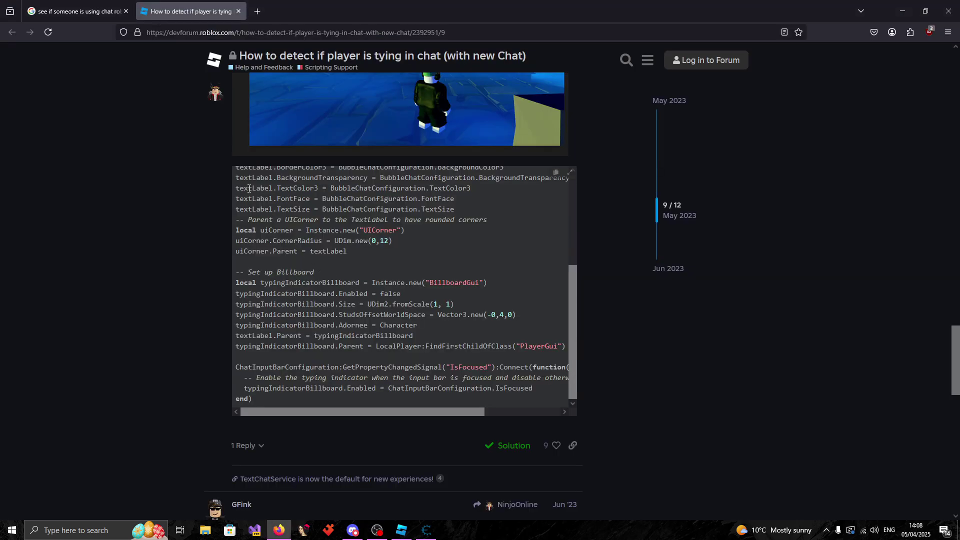
scroll(248, 210, down, 1)
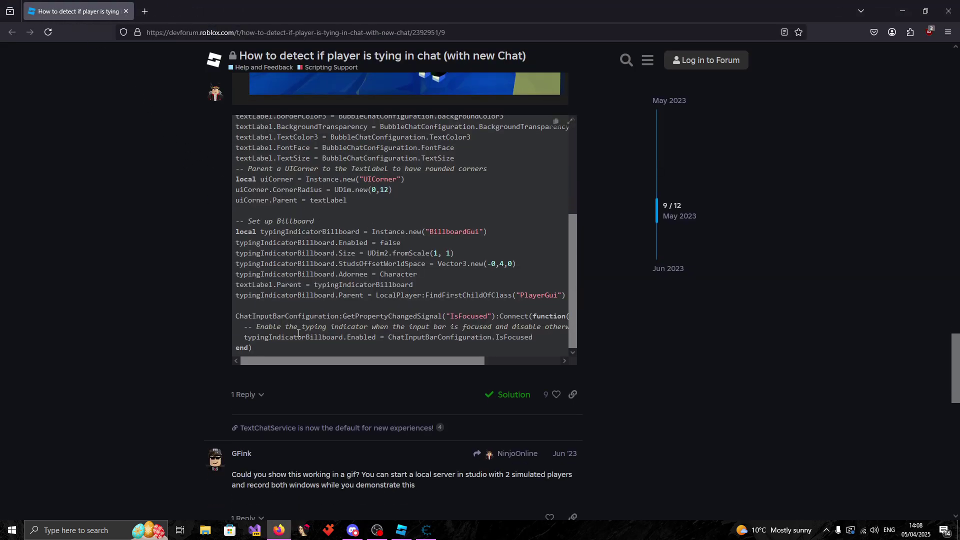
drag(237, 317, 307, 346)
click(426, 338)
double_click(260, 336)
click(321, 314)
double_click(262, 316)
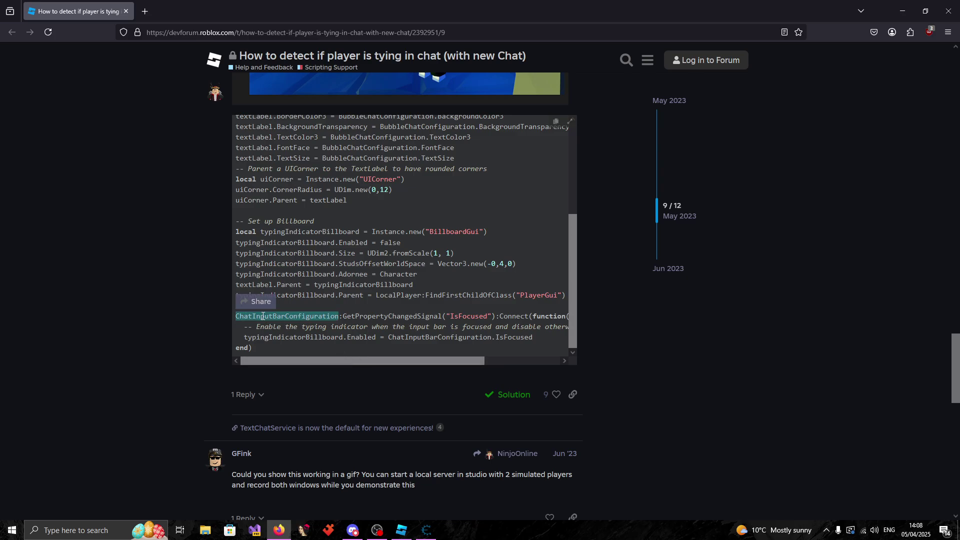
Examine the GetPropertyChangedSignal call and its IsFocused property in the forum post's code.
double_click(378, 316)
drag(441, 359, 456, 359)
double_click(456, 316)
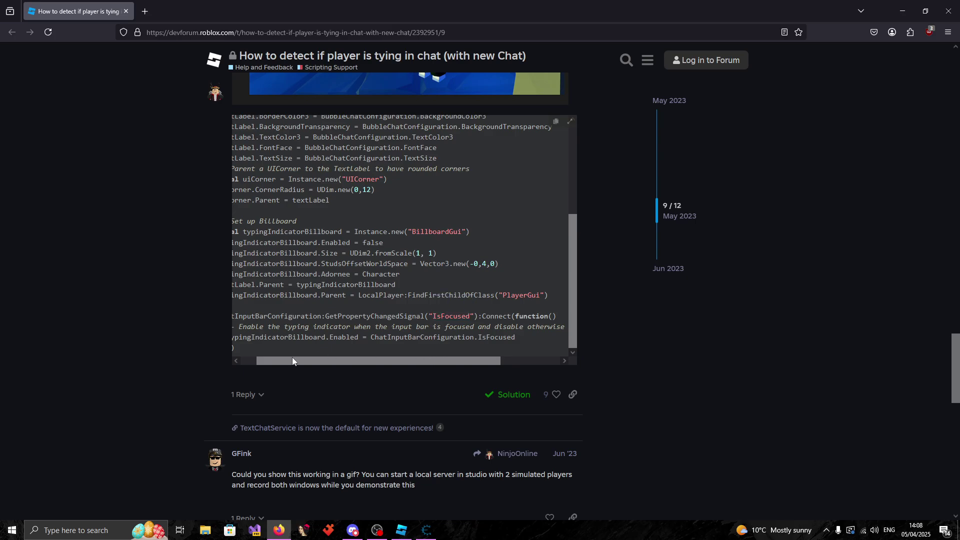
drag(285, 358, 269, 358)
double_click(265, 316)
Examine the script's opening lines, which define TextChatService and ChatInputBarConfiguration.
scroll(300, 310, up, 3)
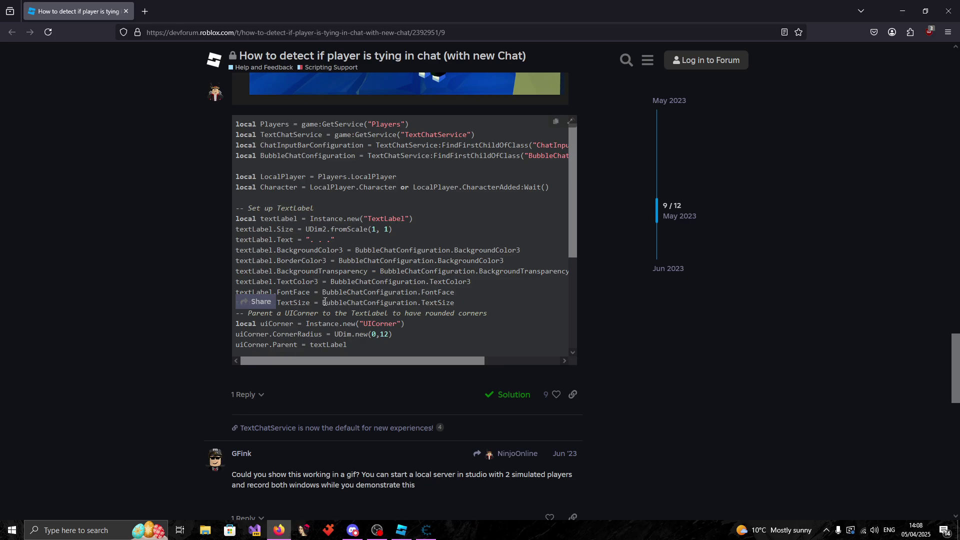
scroll(300, 265, up, 2)
double_click(430, 247)
double_click(293, 237)
double_click(350, 237)
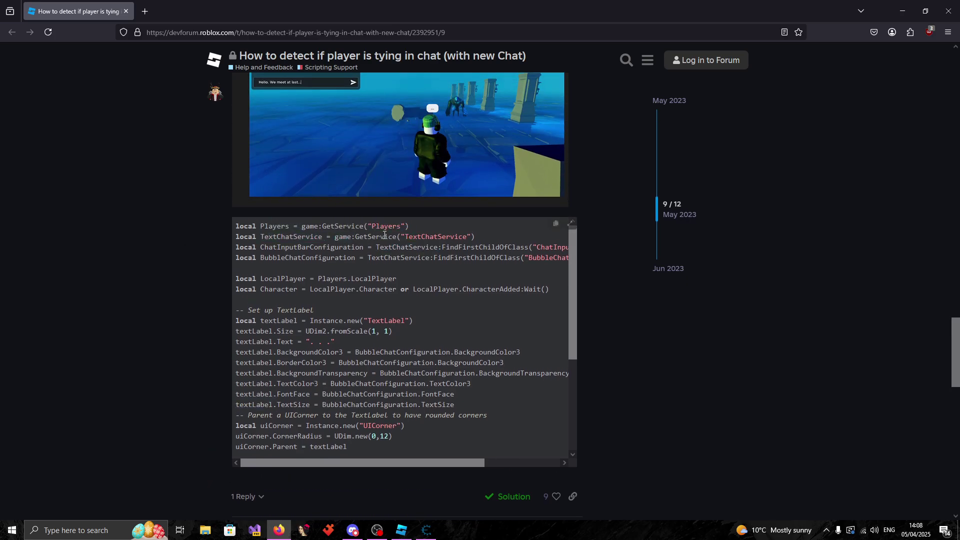
Switch back to Cheat Engine and expand the DataModel's pointer at offset 0078 and its first child at 0000.
key(alt+Tab)
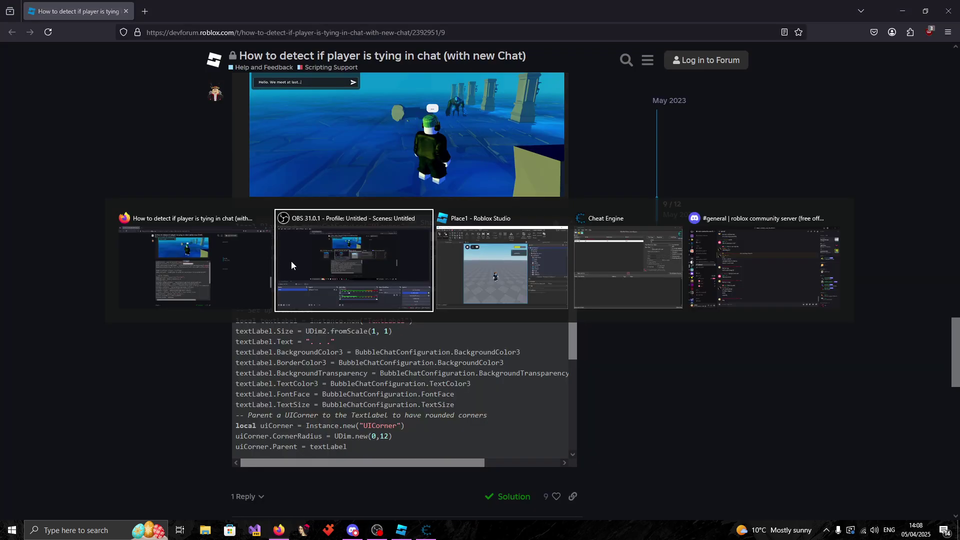
key(alt+Tab)
key(alt+Tab)
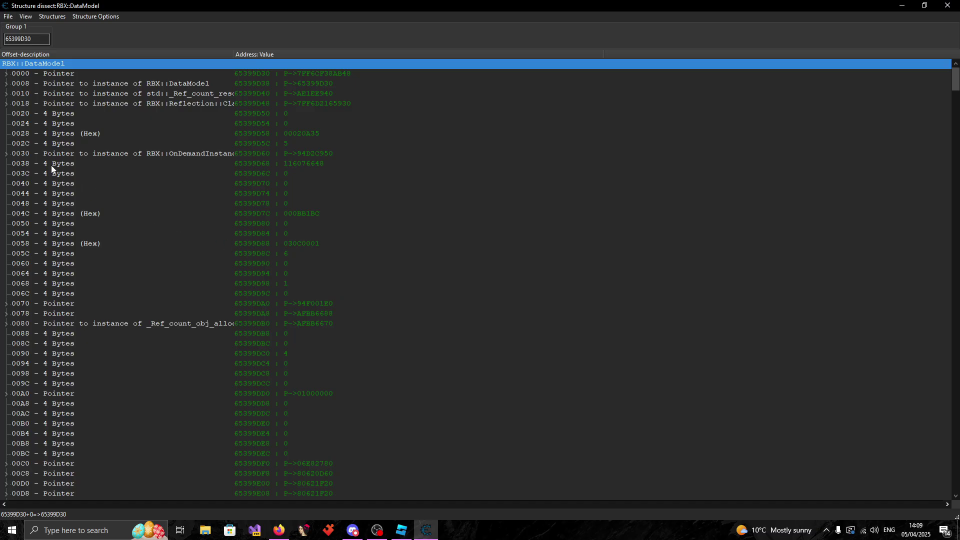
scroll(11, 254, down, 1)
click(6, 283)
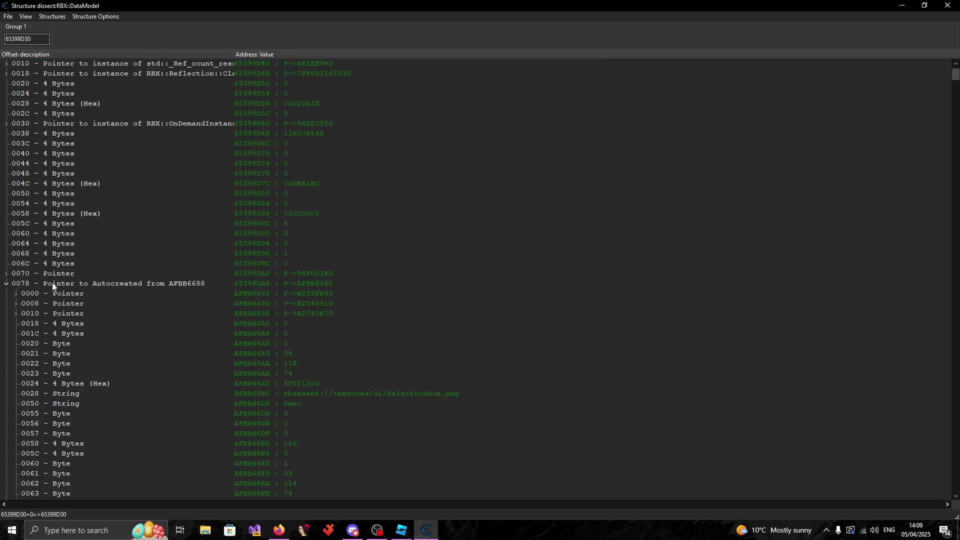
scroll(43, 273, down, 2)
click(15, 234)
scroll(116, 254, down, 2)
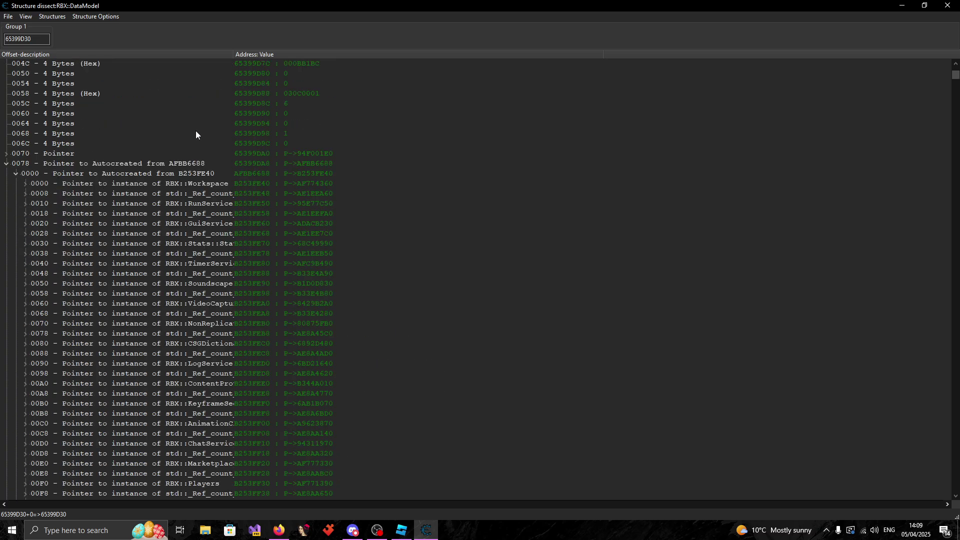
Widen the offset-description column and locate the TextChatService pointer at offset 0160 among the DataModel's children.
drag(233, 54, 488, 80)
scroll(220, 191, down, 13)
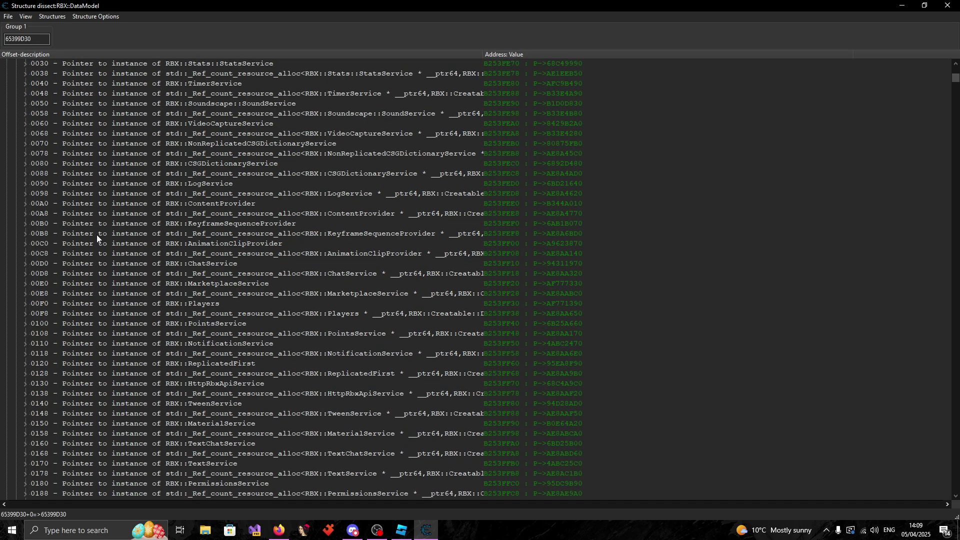
click(201, 237)
click(241, 253)
click(220, 235)
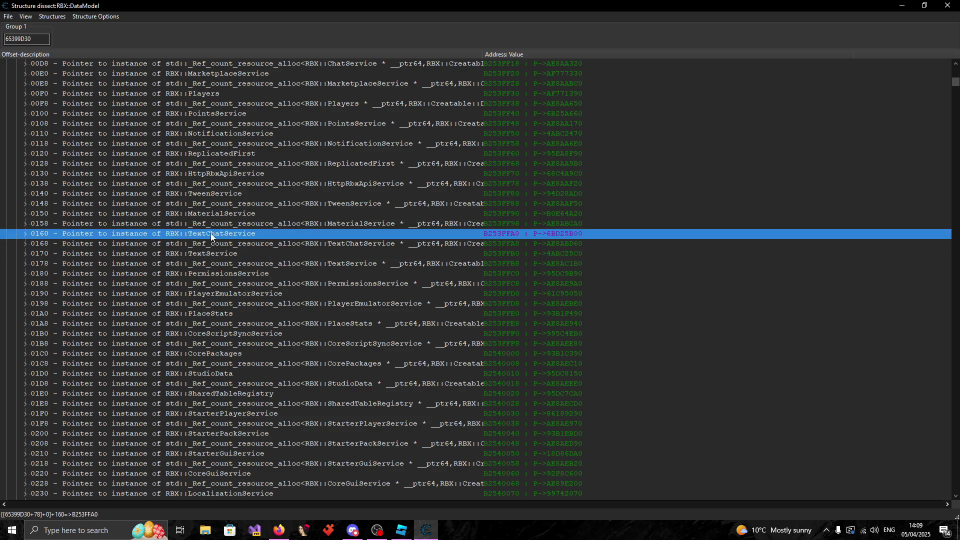
Examine the DataModel's list of child service pointers, from TextChatService back up to Workspace, RunService and GuiService.
click(118, 216)
click(218, 184)
click(211, 194)
scroll(212, 195, up, 1)
click(217, 181)
scroll(217, 181, up, 3)
click(220, 173)
scroll(214, 179, up, 4)
click(211, 201)
scroll(211, 195, up, 6)
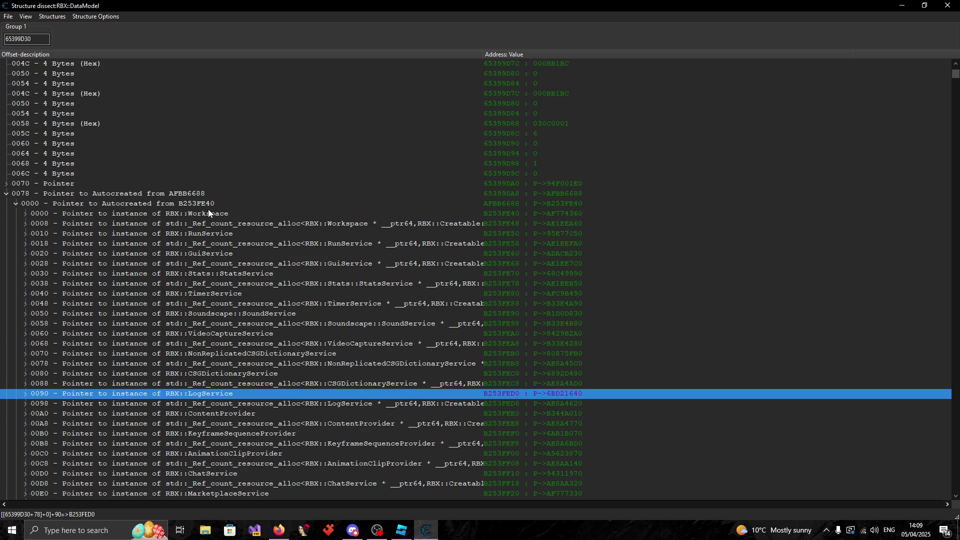
click(202, 234)
click(210, 251)
scroll(210, 250, down, 14)
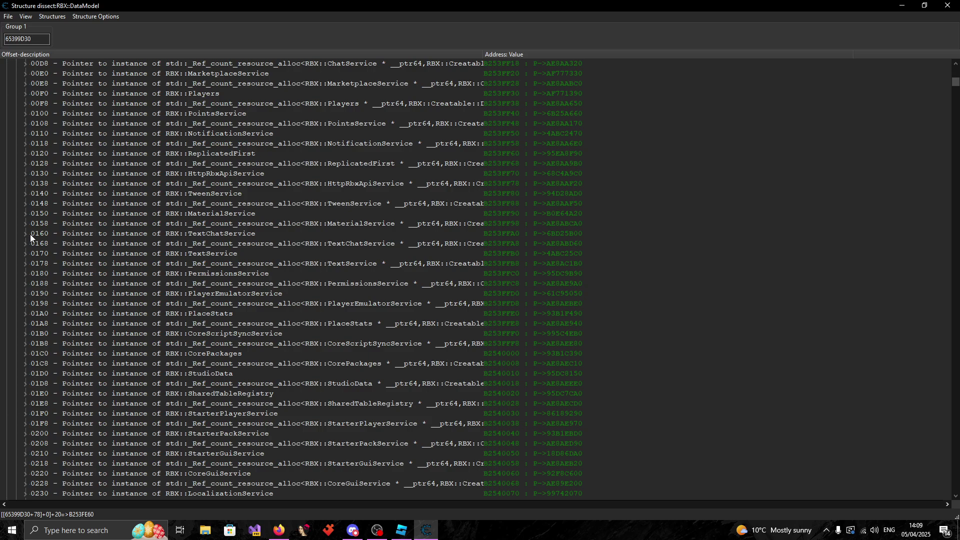
Check the service name in the Firefox forum post, return to Cheat Engine and expand the TextChatService pointer at offset 0160.
click(151, 236)
key(alt+Tab)
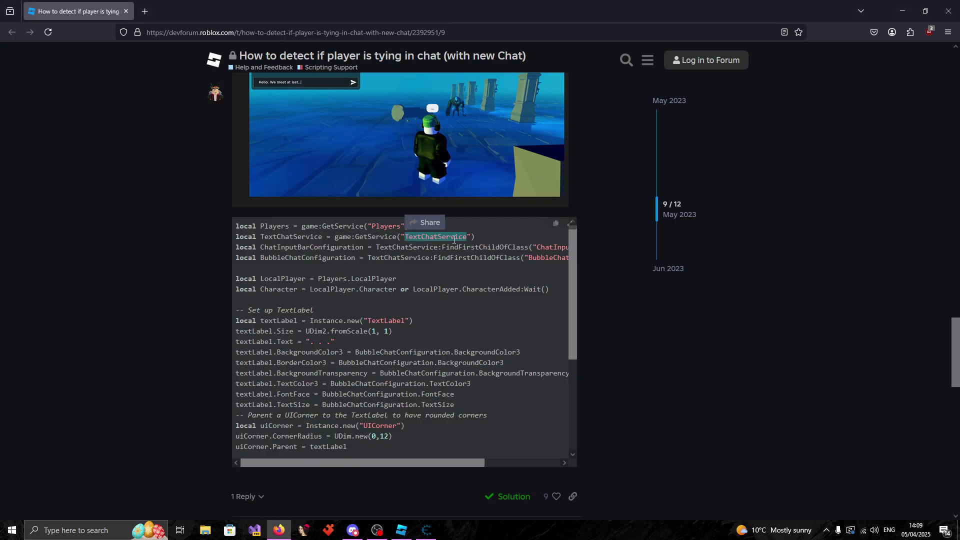
key(alt+Tab)
click(25, 233)
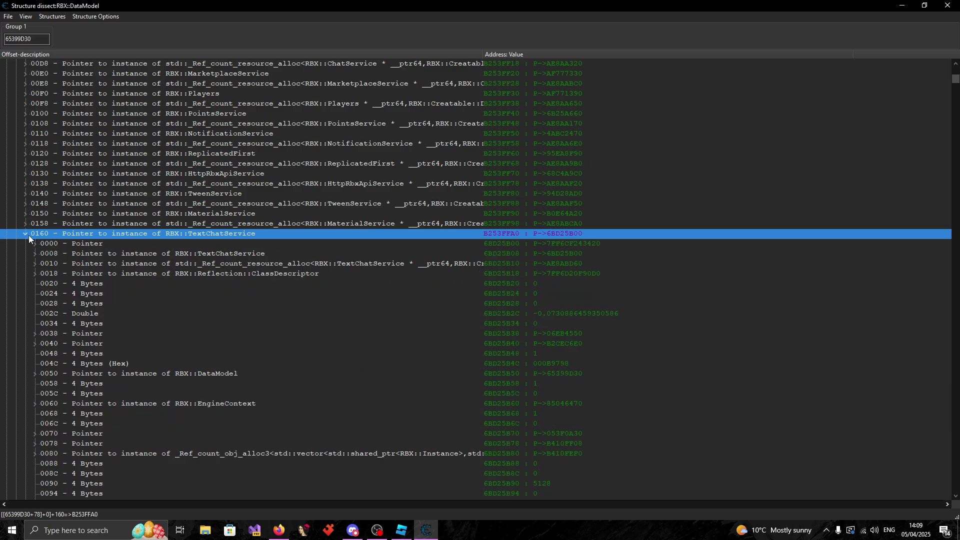
Consult the forum script's FindFirstChildOfClass line in Firefox, and in Cheat Engine expand TextChatService's pointer at 0078 and its child at 0000.
key(alt+Tab)
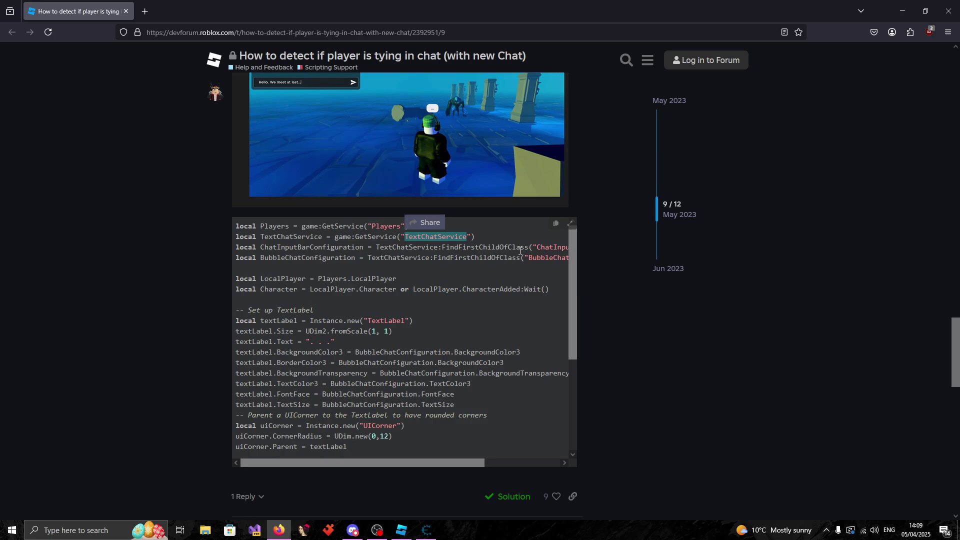
scroll(503, 260, right, 3)
key(alt+Tab)
scroll(95, 324, down, 5)
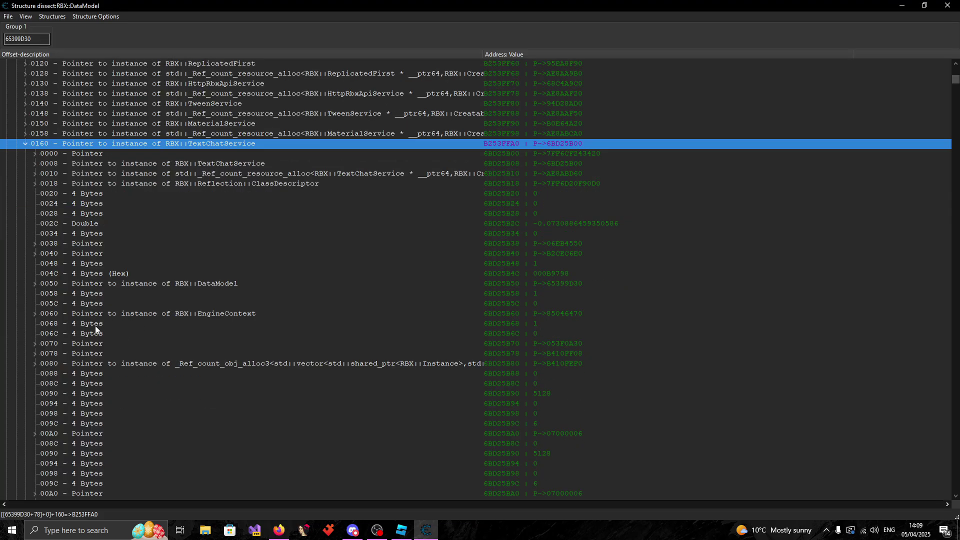
click(36, 293)
click(44, 303)
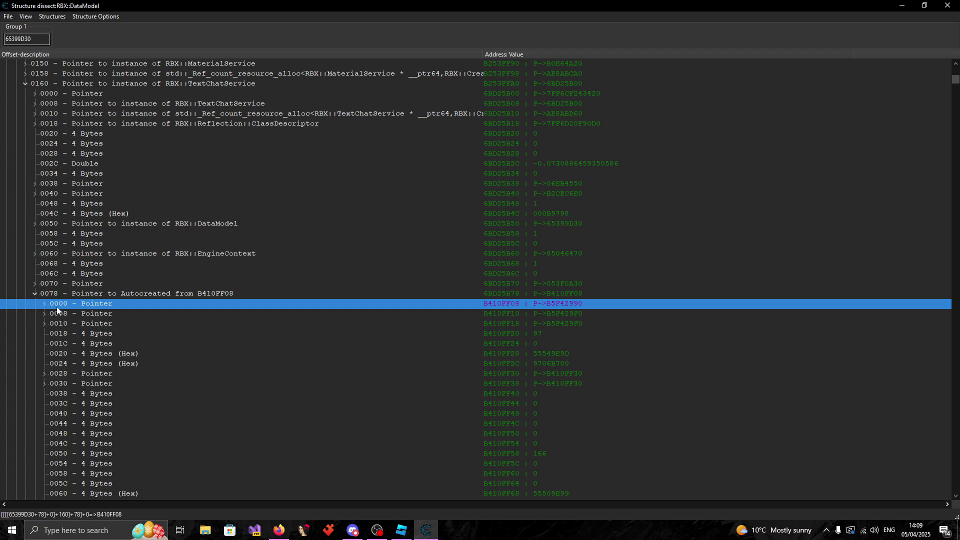
scroll(100, 265, up, 5)
click(136, 233)
scroll(186, 313, down, 7)
Check the ChatInputBarConfiguration name in the Firefox forum post and expand the matching pointer at offset 0030 in Cheat Engine.
key(alt+Tab)
drag(347, 250, 215, 245)
double_click(310, 252)
key(alt+Tab)
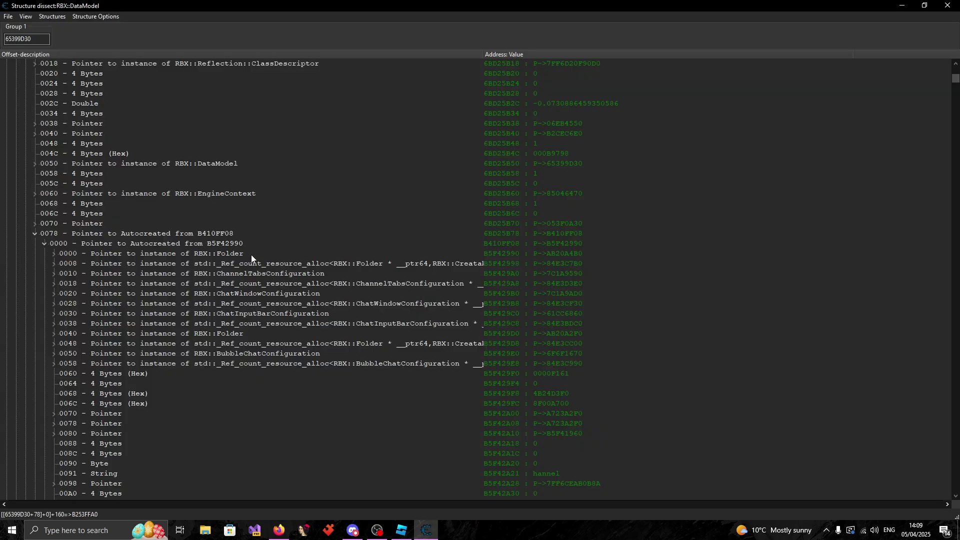
click(180, 314)
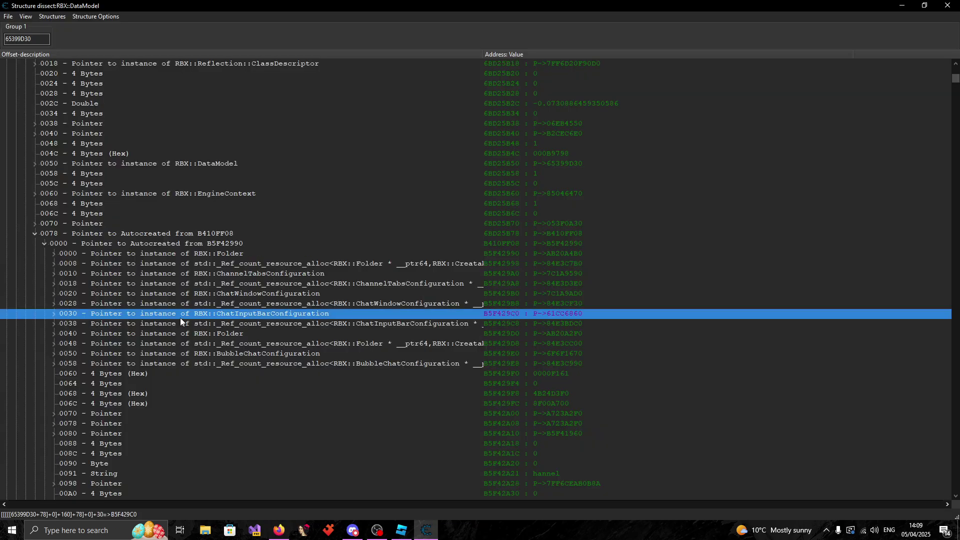
click(54, 313)
Examine the ChatInputBarConfiguration structure's fields and their current values.
scroll(70, 300, down, 1)
key(alt+Tab)
key(alt+Tab)
double_click(566, 286)
click(564, 284)
click(55, 282)
scroll(109, 296, down, 18)
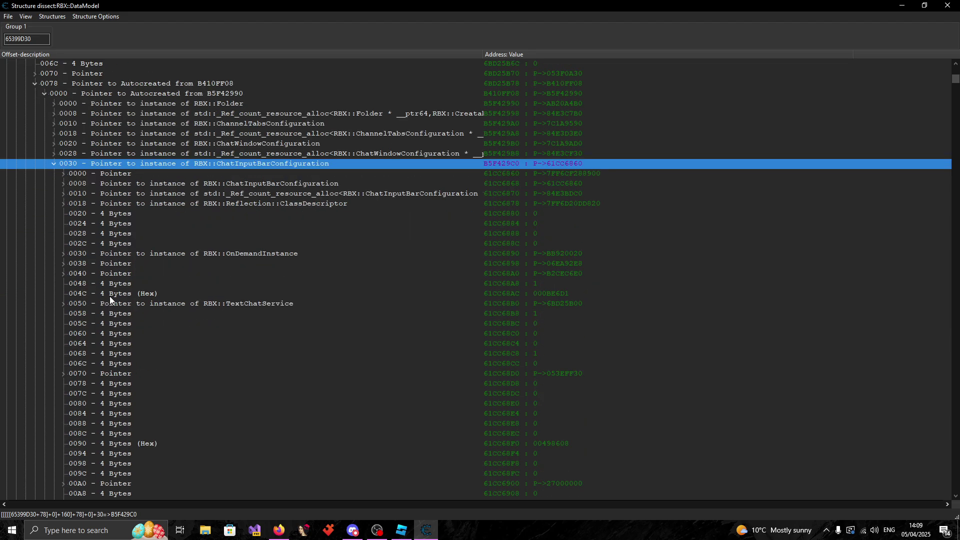
scroll(230, 320, down, 5)
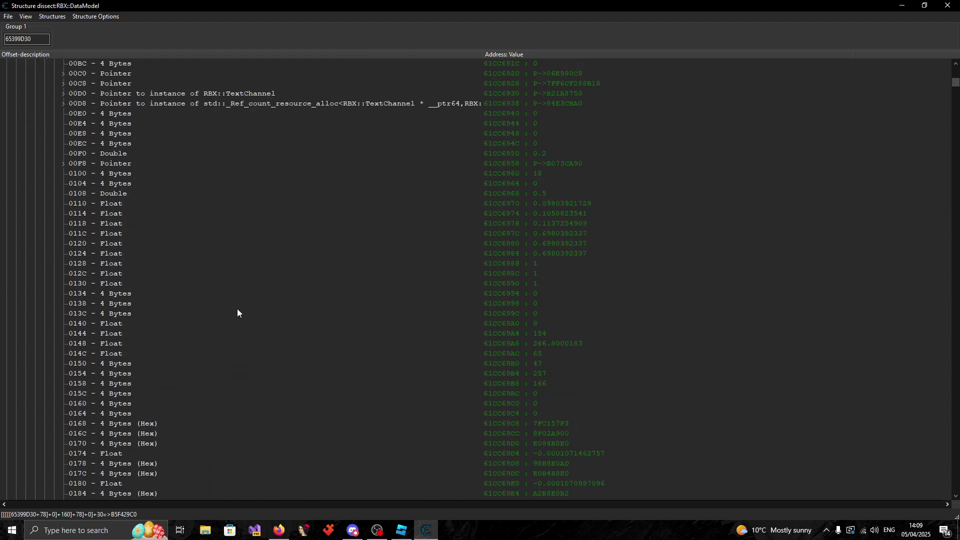
scroll(240, 306, up, 3)
Switch to Roblox Studio, expand TextChatService in the Explorer and select its ChatInputBarConfiguration.
click(401, 530)
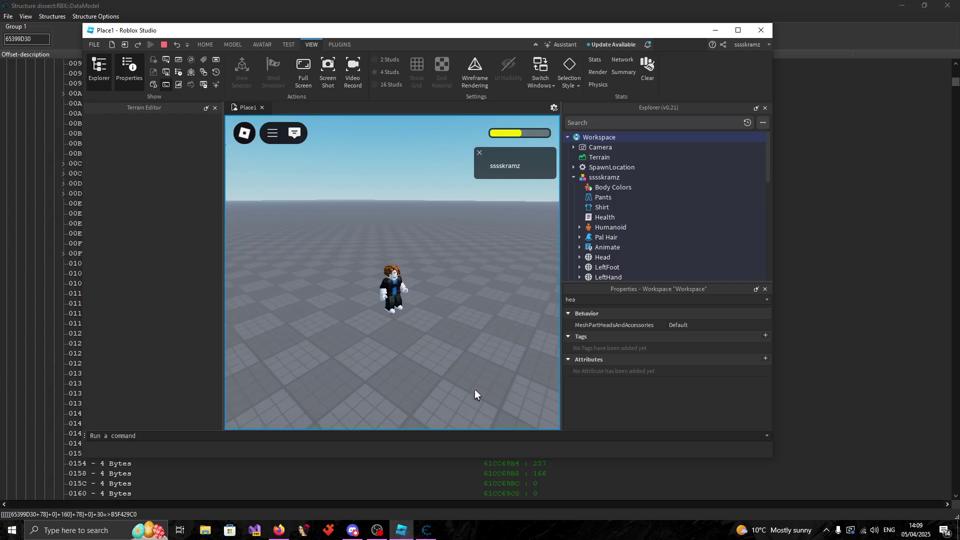
scroll(576, 200, down, 2)
scroll(575, 196, up, 2)
click(598, 177)
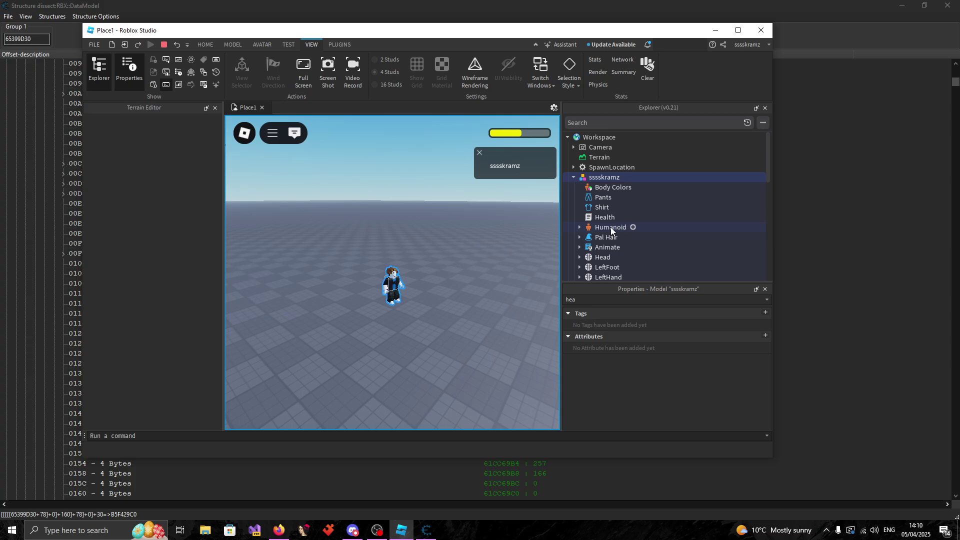
mouse_move(296, 198)
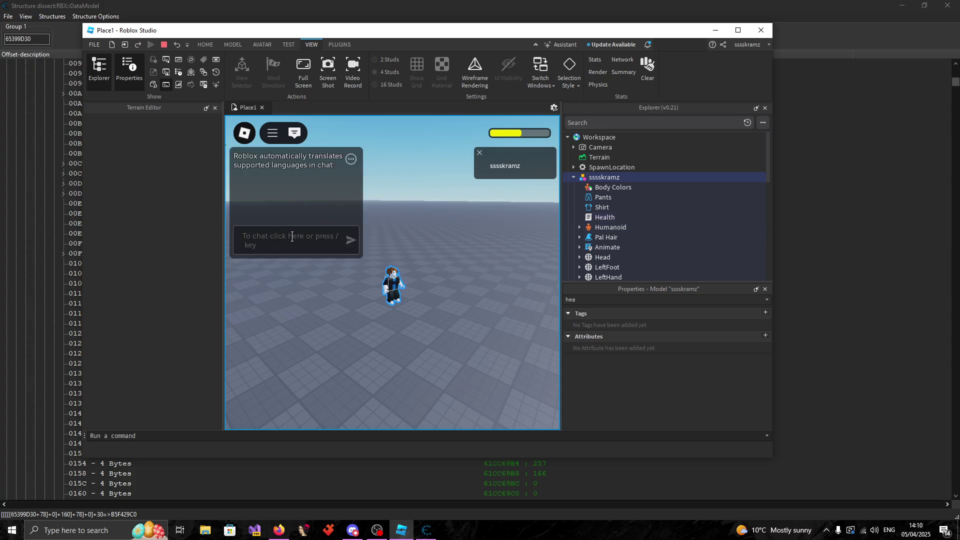
click(573, 177)
scroll(583, 186, down, 1)
scroll(583, 186, down, 1)
click(568, 267)
scroll(588, 247, down, 2)
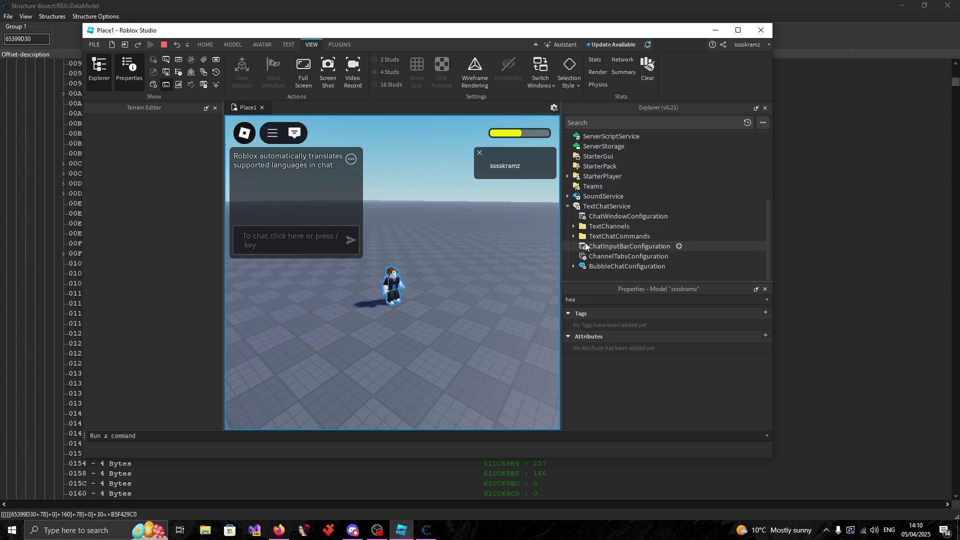
click(609, 247)
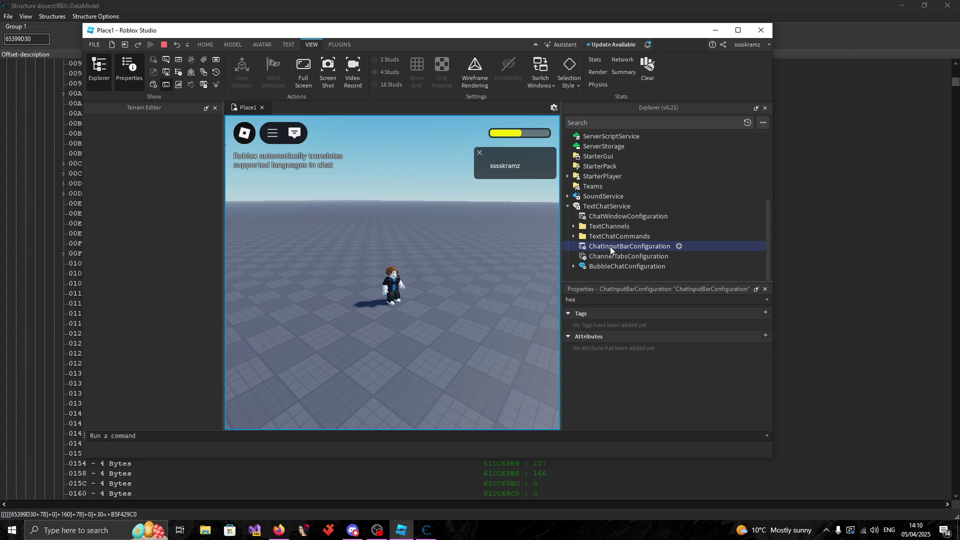
Clear the property filter and select the ChatInputBarConfiguration's TextSize property.
click(591, 300)
key(BackSpace)
key(BackSpace)
key(BackSpace)
scroll(617, 341, down, 2)
click(668, 335)
Switch to Cheat Engine and compare the 4-byte field at offset 0100 with the TextSize property.
key(alt+Tab)
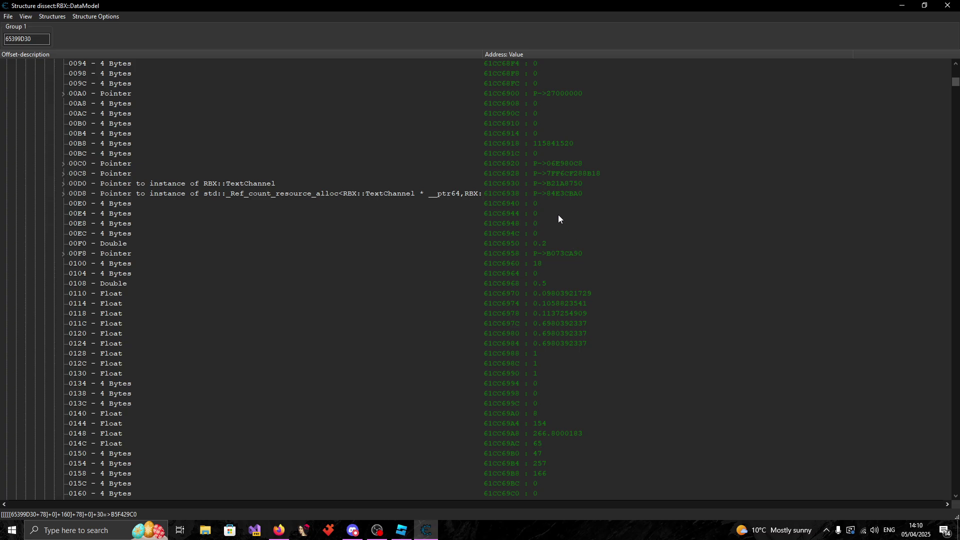
click(565, 265)
scroll(539, 271, down, 8)
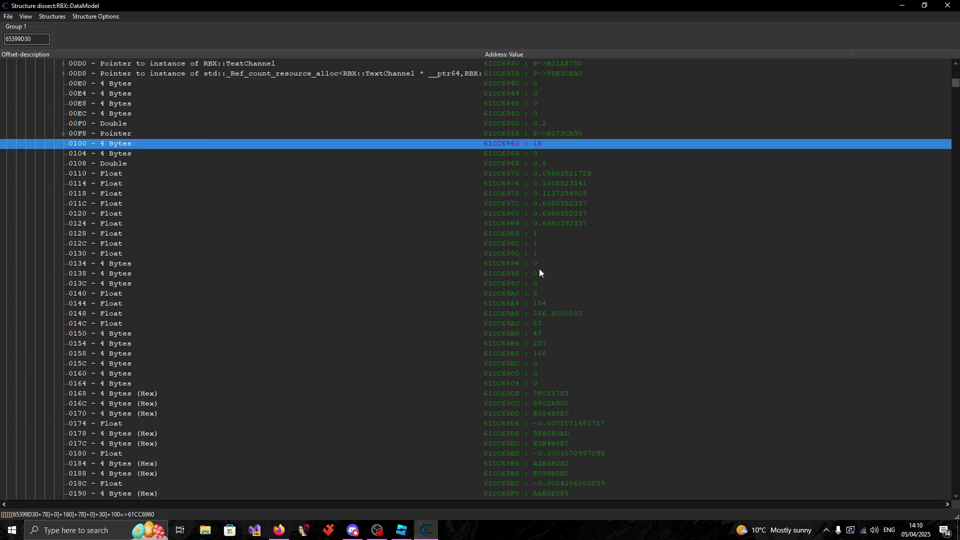
scroll(540, 271, up, 2)
Look up the IsFocused property in Roblox Studio and return to Cheat Engine's ChatInputBarConfiguration fields.
key(alt+Tab)
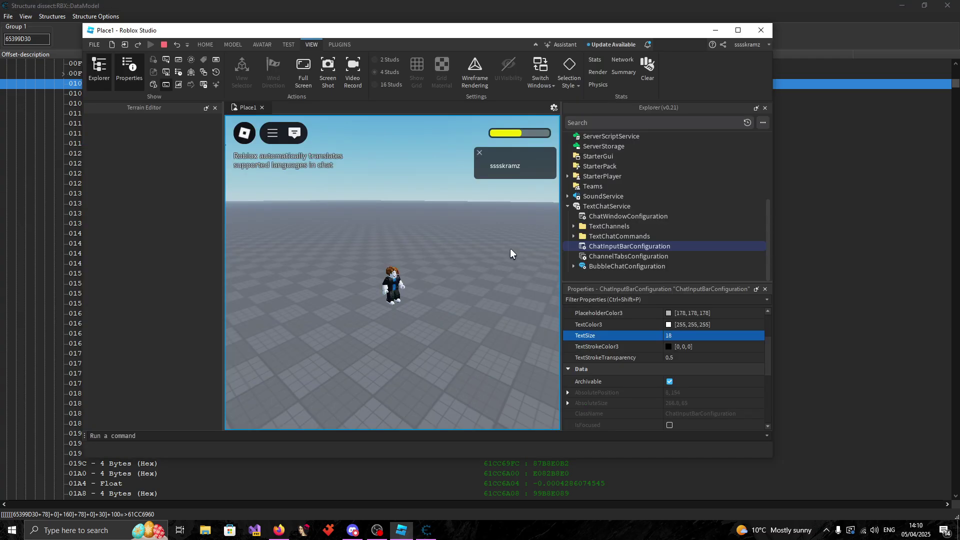
scroll(660, 348, up, 2)
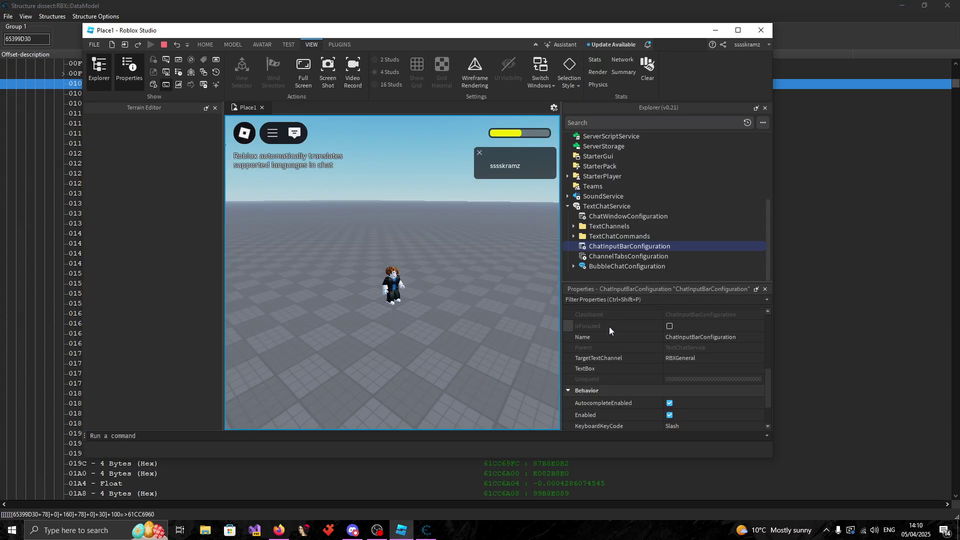
key(alt+Tab)
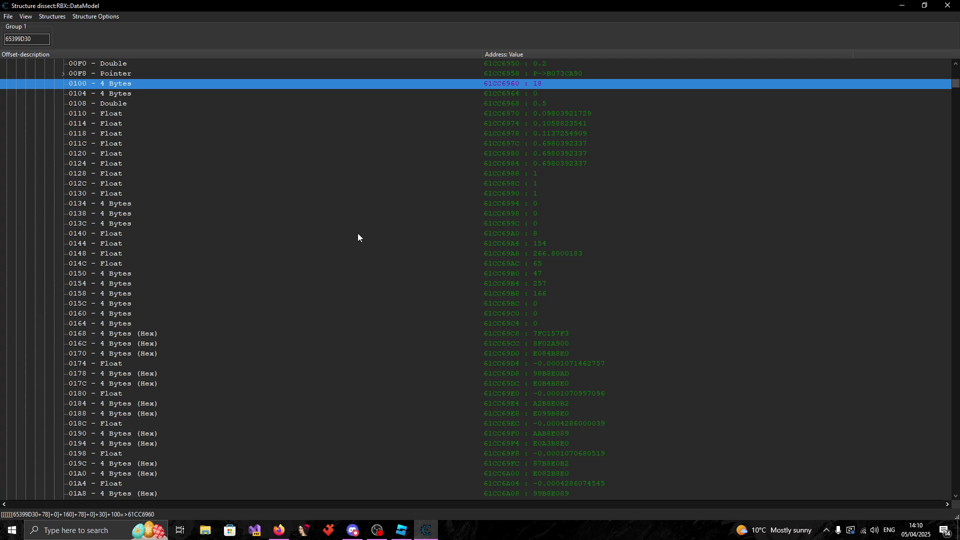
scroll(304, 223, up, 3)
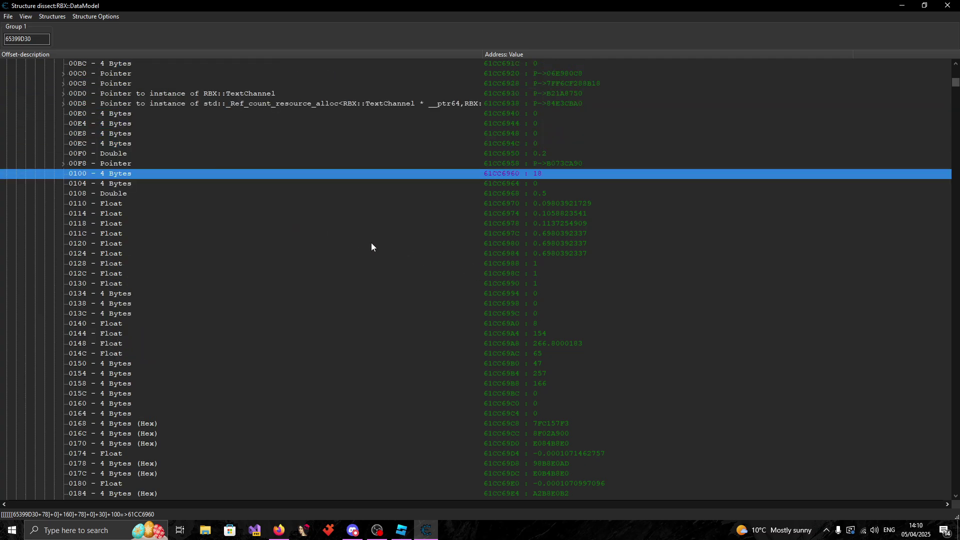
Switch to Roblox Studio and move its window clear of the structure's value column, with the chat box in view.
key(alt+Tab)
drag(297, 31, 829, 103)
key(slash)
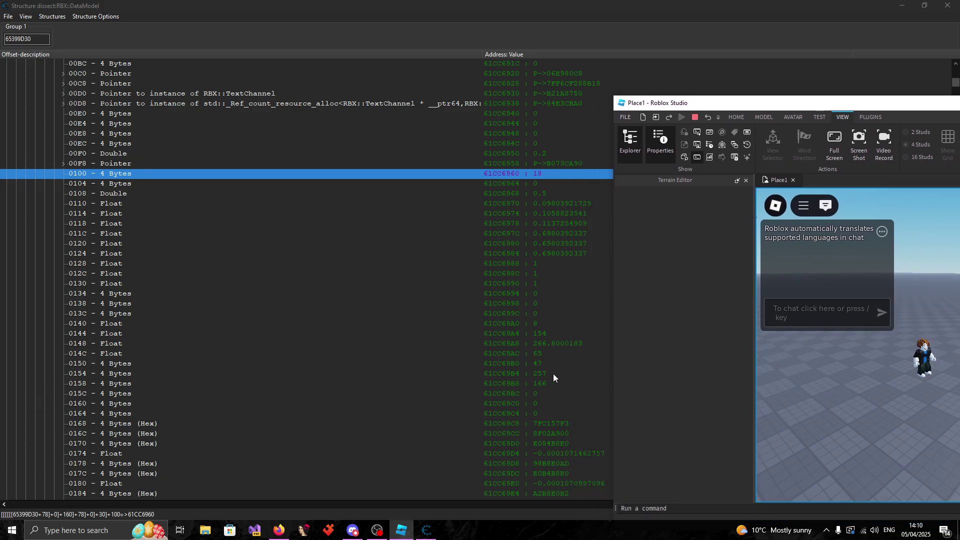
Repeatedly focus and unfocus the chat input bar while watching which structure value changes around offset 0154.
click(810, 343)
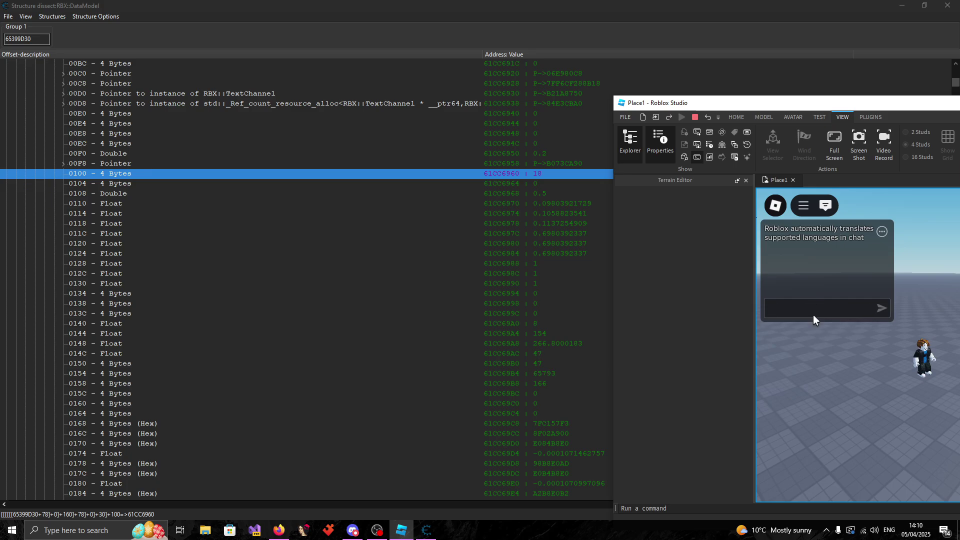
click(810, 315)
click(797, 367)
click(808, 317)
click(805, 356)
click(794, 321)
click(798, 368)
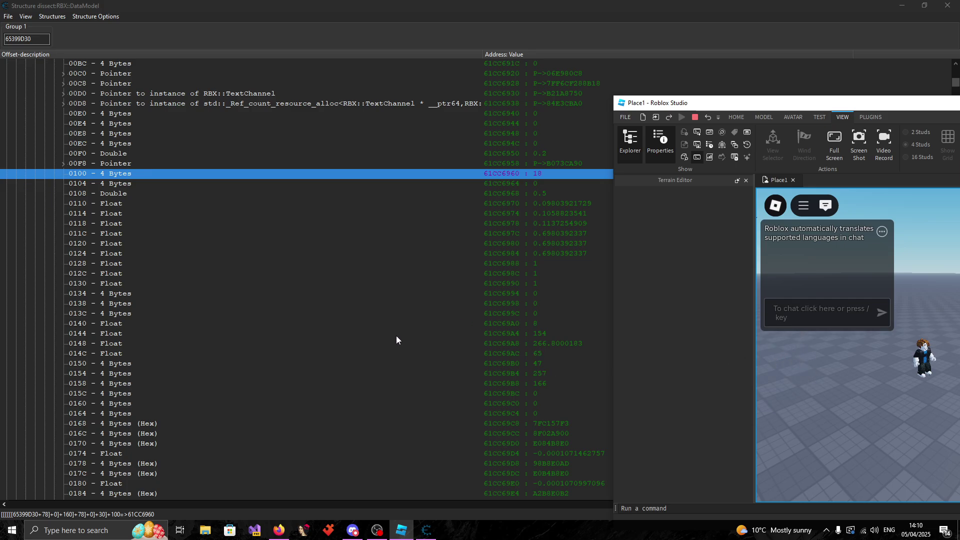
click(806, 314)
click(803, 348)
Return to Cheat Engine and review the ChatInputBarConfiguration fields at offsets 0144, 0130 and 0104 and those above them.
click(533, 338)
scroll(519, 278, up, 12)
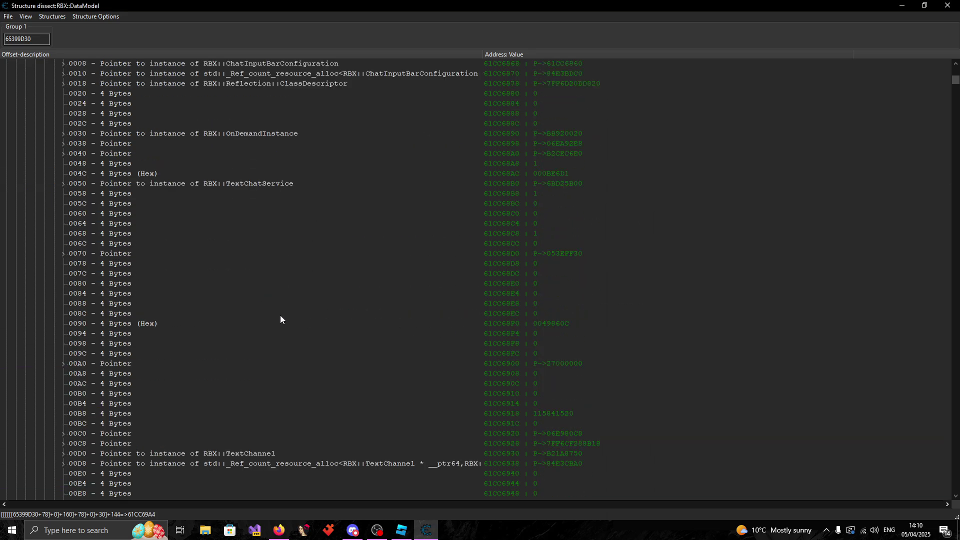
scroll(225, 300, down, 12)
click(99, 283)
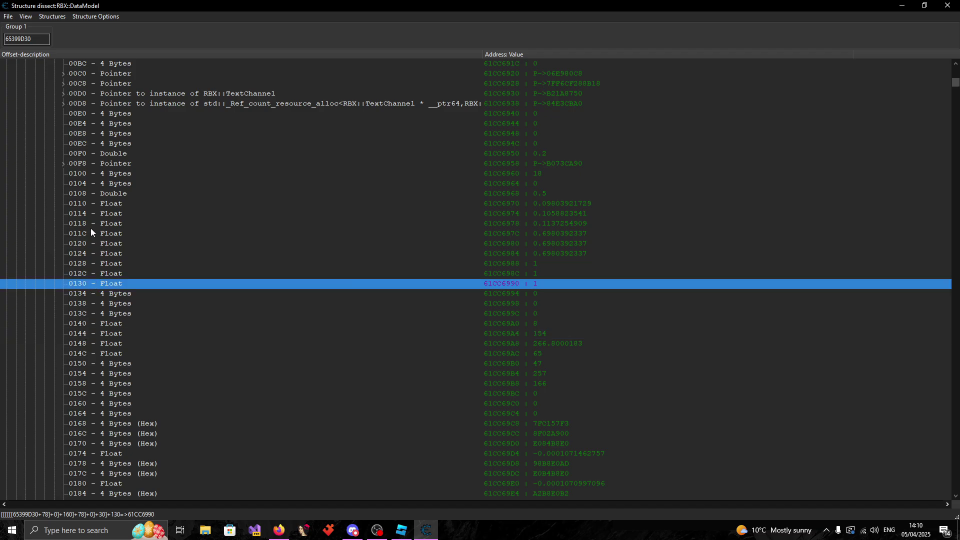
click(86, 185)
scroll(122, 301, up, 20)
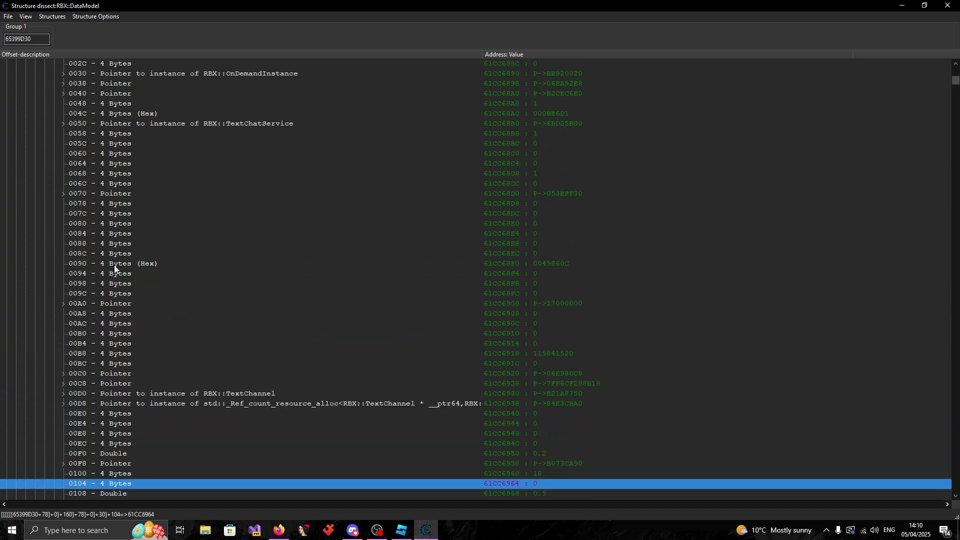
Open the value of the ChatInputBarConfiguration pointer at offset 0030, select its address 61CC6860 and close the dialog unchanged.
click(326, 314)
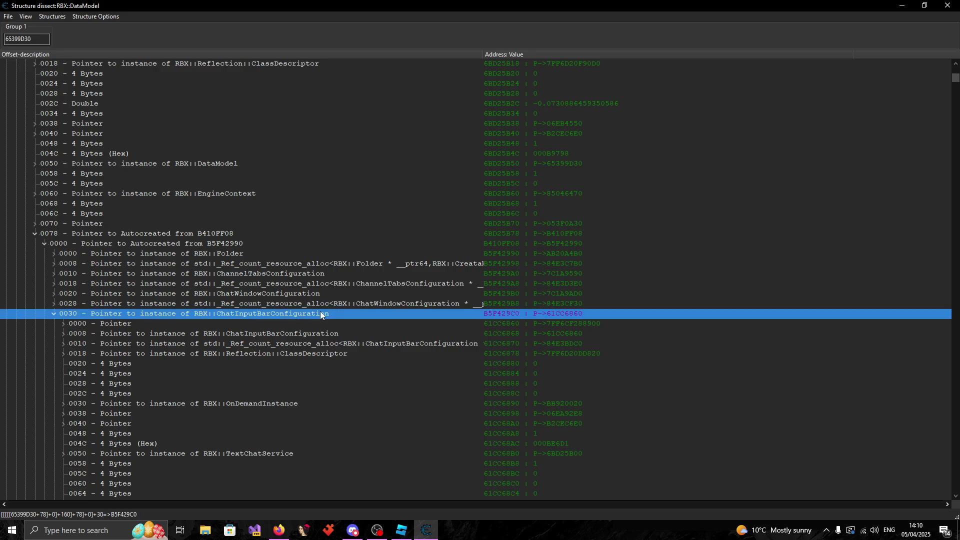
double_click(562, 315)
drag(398, 272, 371, 275)
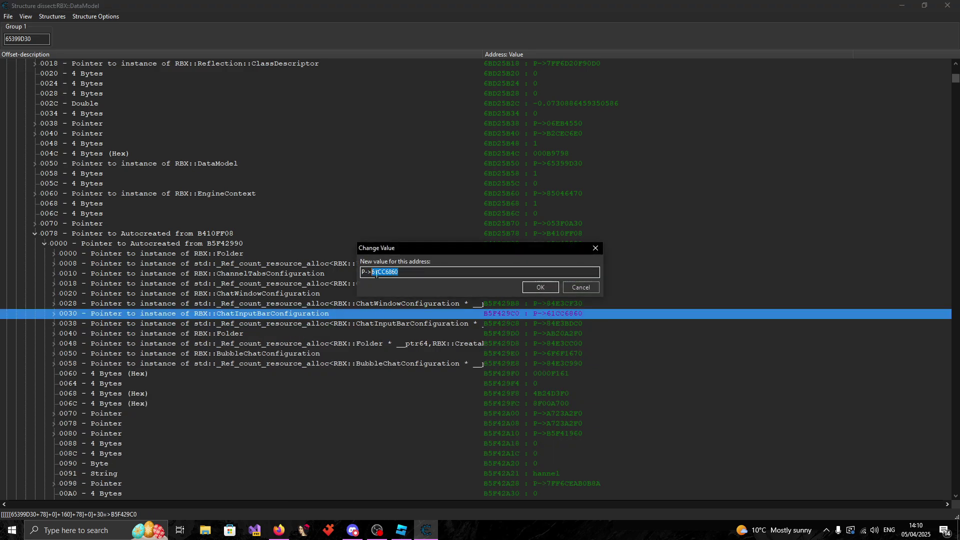
key(Escape)
Bring up the main Cheat Engine scan window and return to the ChatInputBarConfiguration entry in the structure dissection.
click(426, 530)
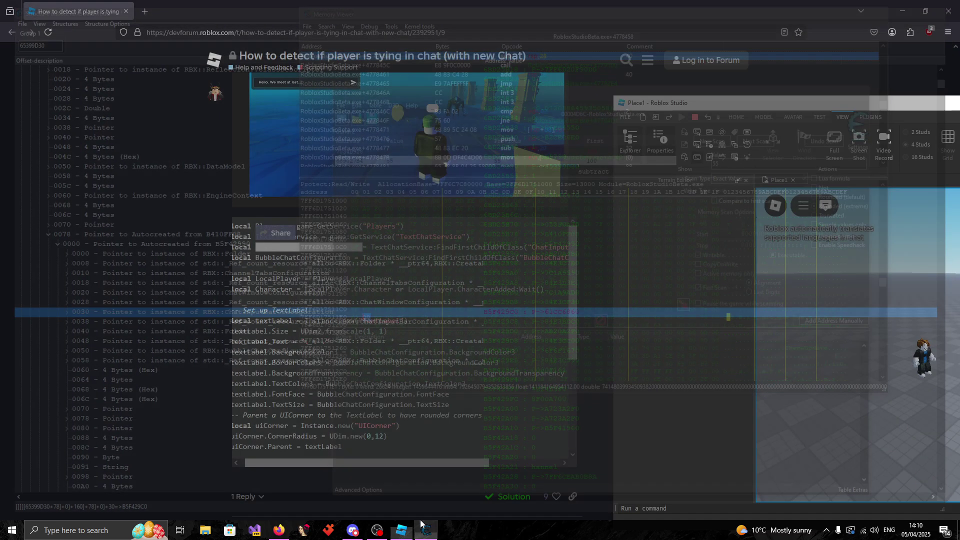
click(426, 529)
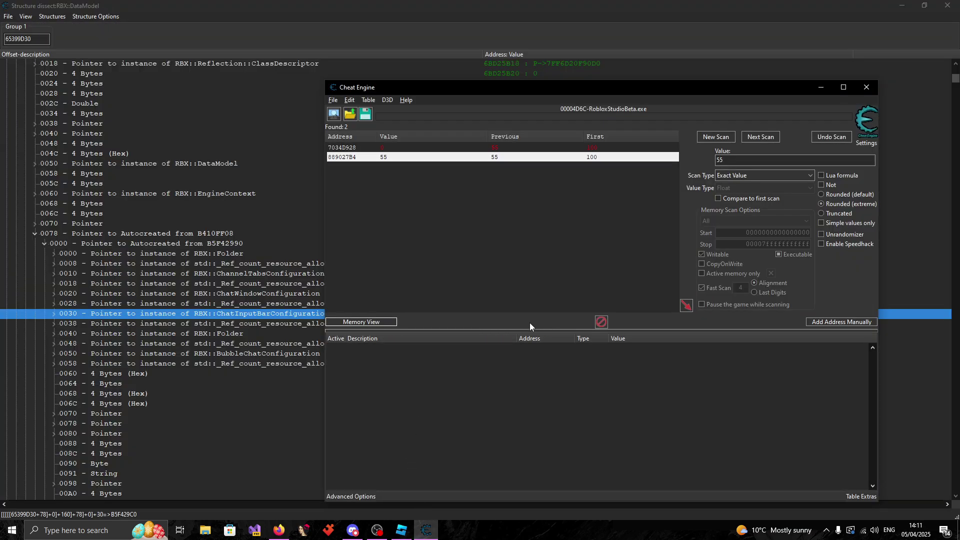
click(320, 313)
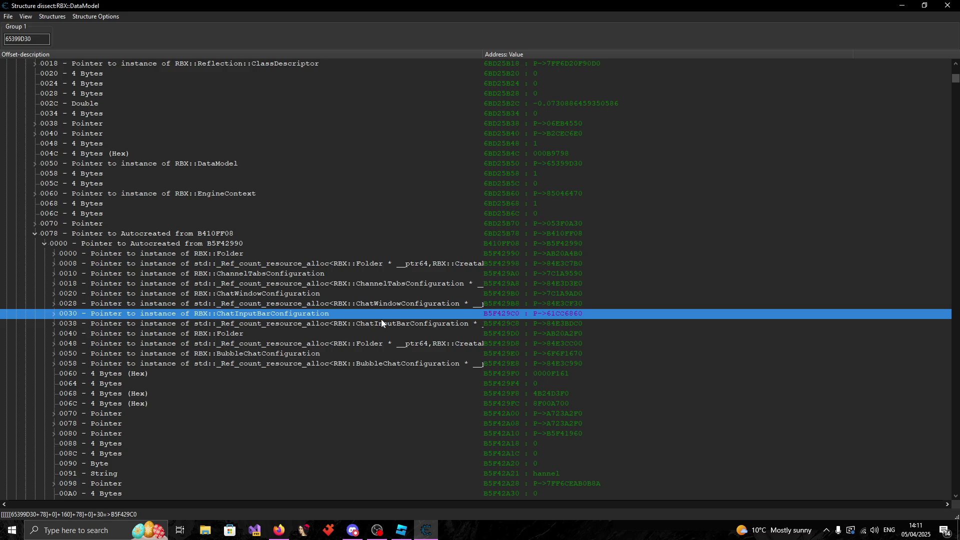
Expand the ChatInputBarConfiguration pointer at offset 0030, add it to the address list, and bring up the main Cheat Engine window.
double_click(480, 311)
click(409, 340)
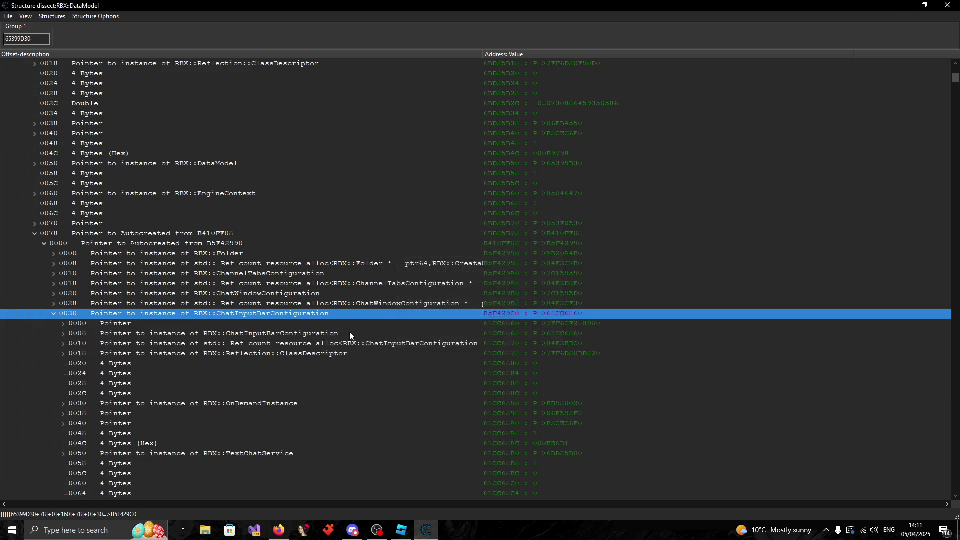
right_click(569, 313)
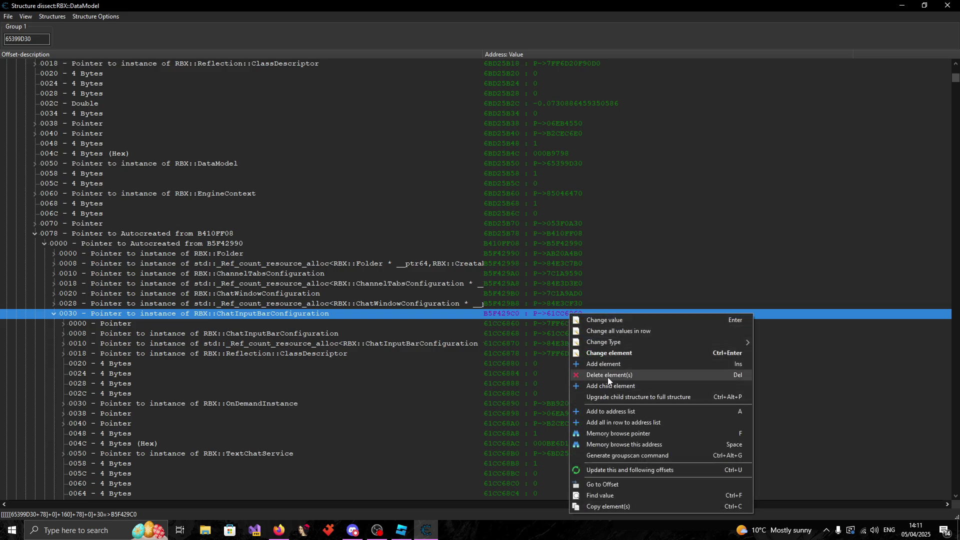
click(602, 411)
key(alt+Tab)
key(alt+Tab)
double_click(426, 532)
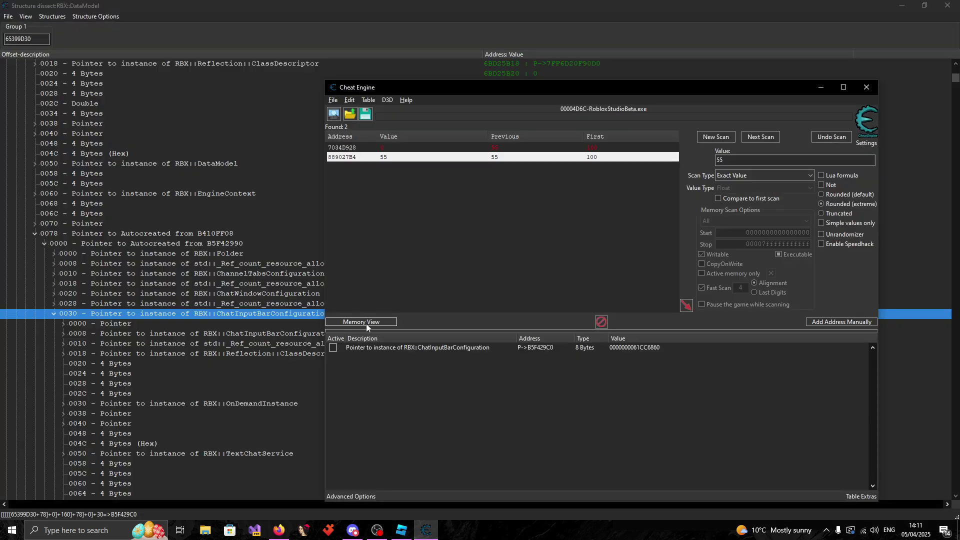
click(365, 323)
click(883, 9)
click(385, 322)
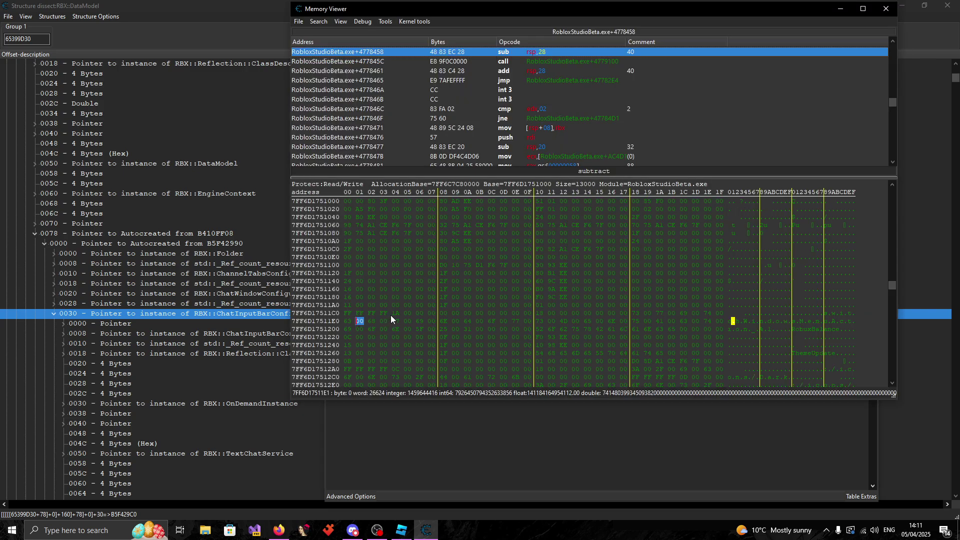
click(885, 9)
Browse the memory region of the ChatInputBarConfiguration record, then focus and unfocus the chat bar in Roblox Studio while watching the bytes.
right_click(451, 349)
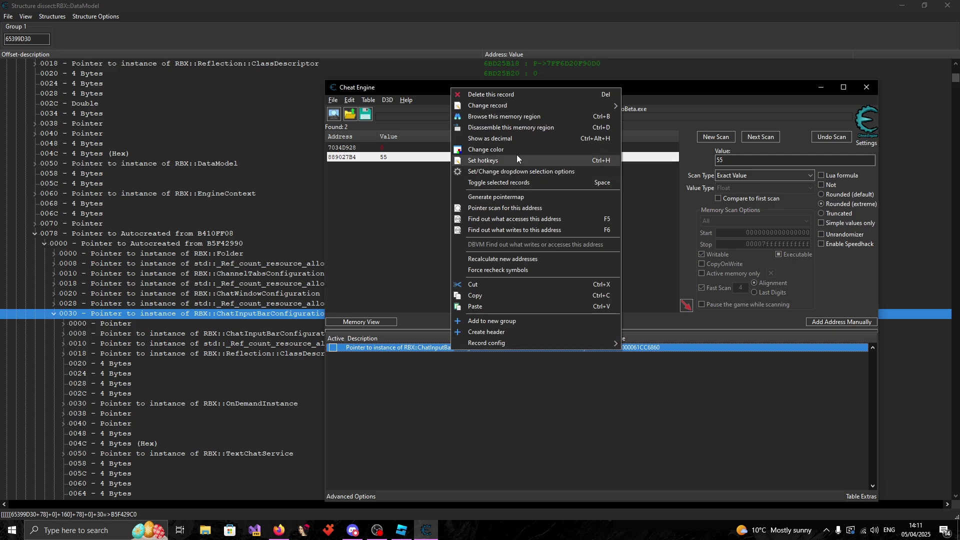
click(507, 120)
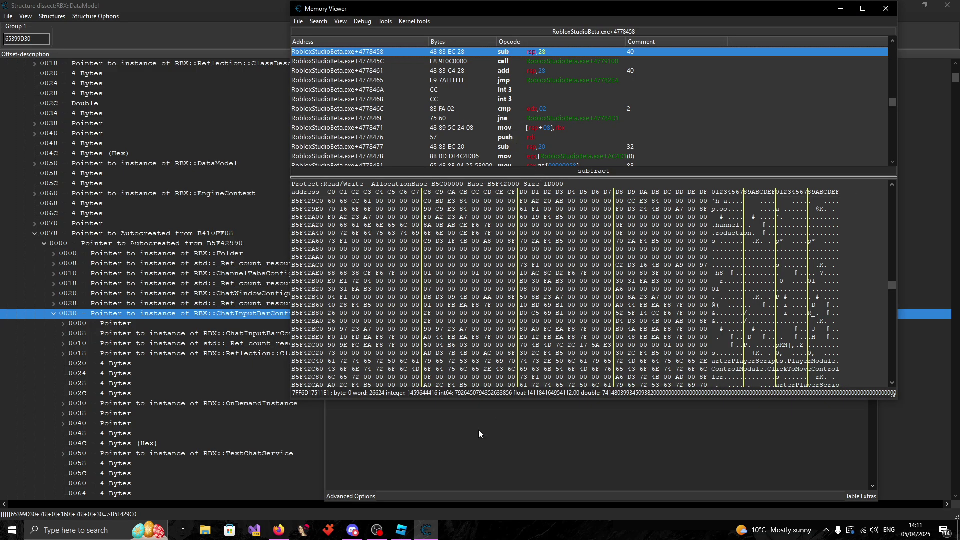
click(402, 530)
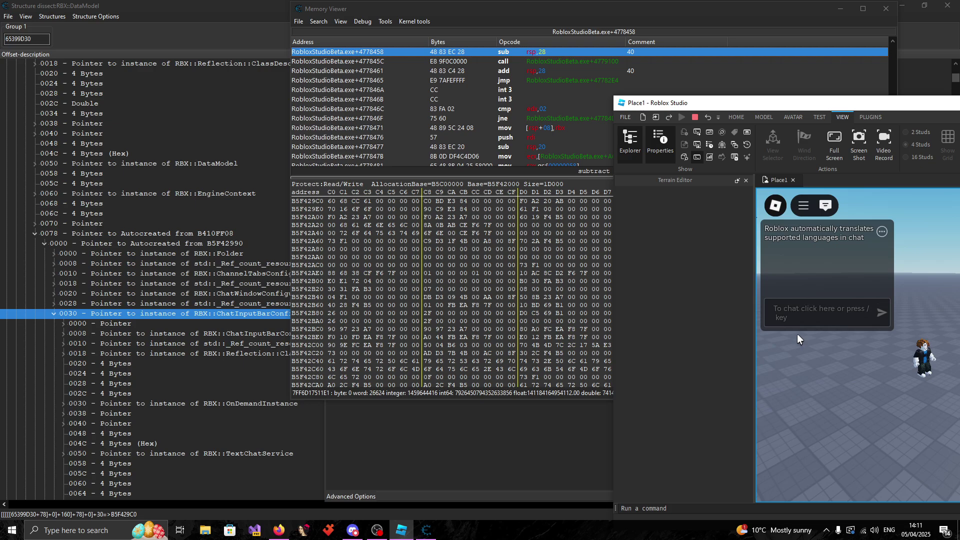
drag(705, 105, 872, 117)
click(949, 330)
click(945, 363)
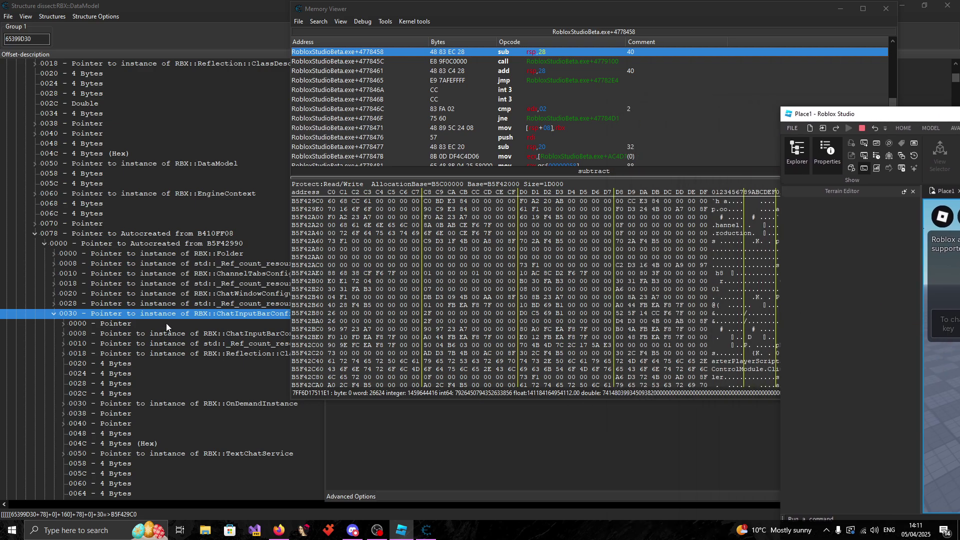
Return to the structure dissection, expand the nested ChatInputBarConfiguration pointer at offset 0008, and inspect its value without changing it.
click(203, 214)
click(63, 333)
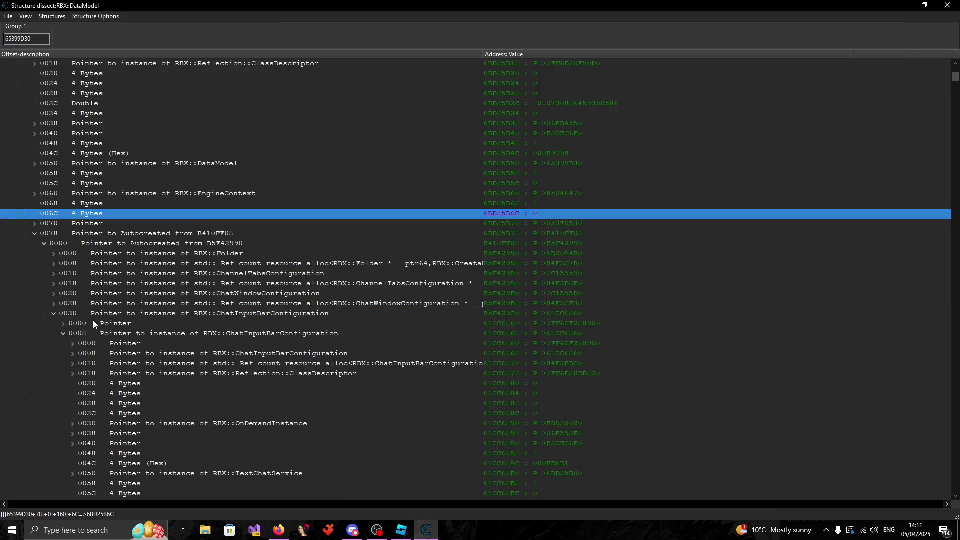
scroll(100, 316, down, 2)
click(265, 274)
double_click(561, 274)
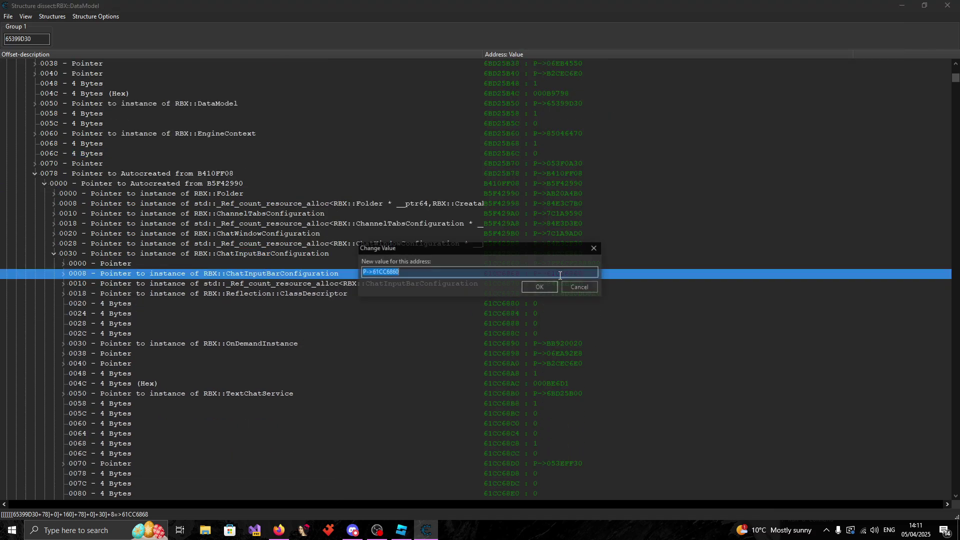
click(597, 248)
double_click(576, 273)
double_click(576, 272)
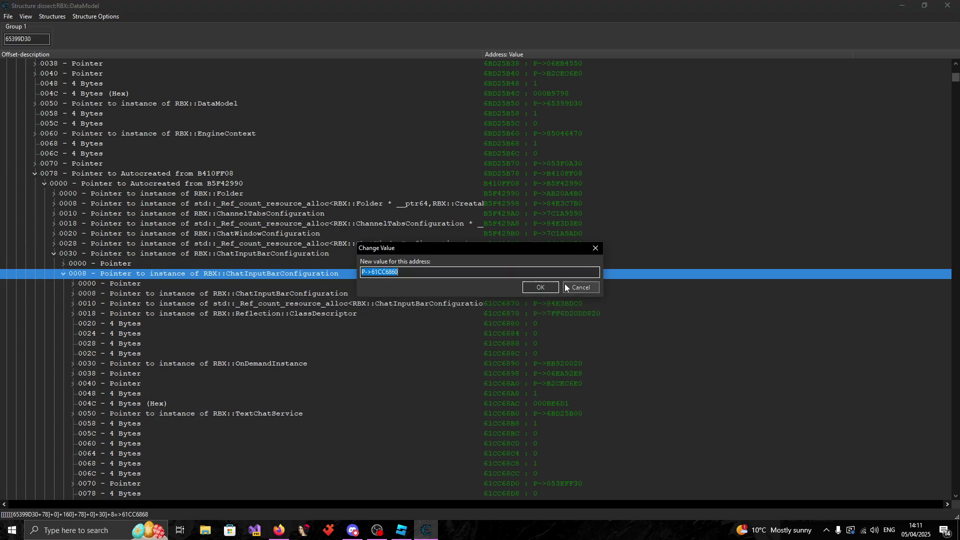
key(Return)
Add the offset 0008 ChatInputBarConfiguration pointer to the address list, browse its memory region, and move the Memory Viewer aside.
right_click(580, 272)
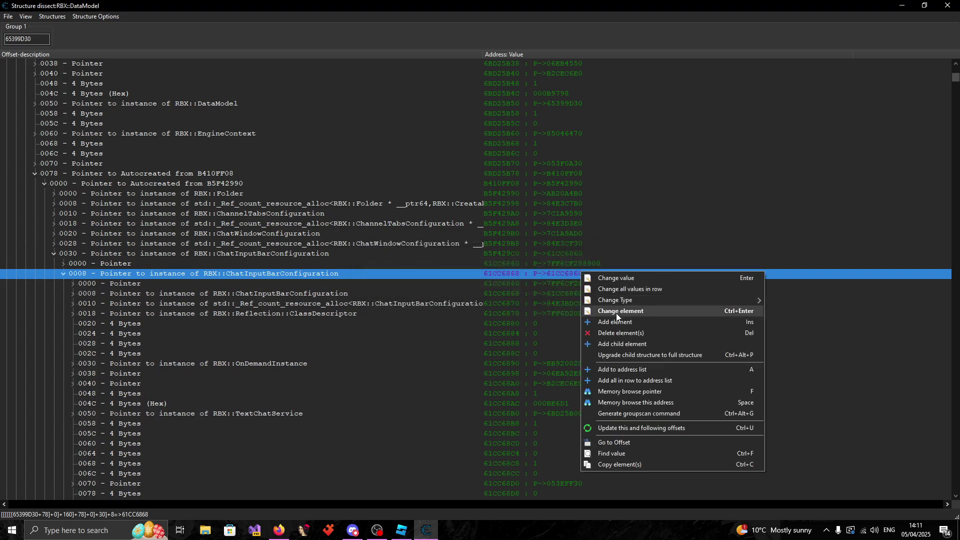
click(623, 369)
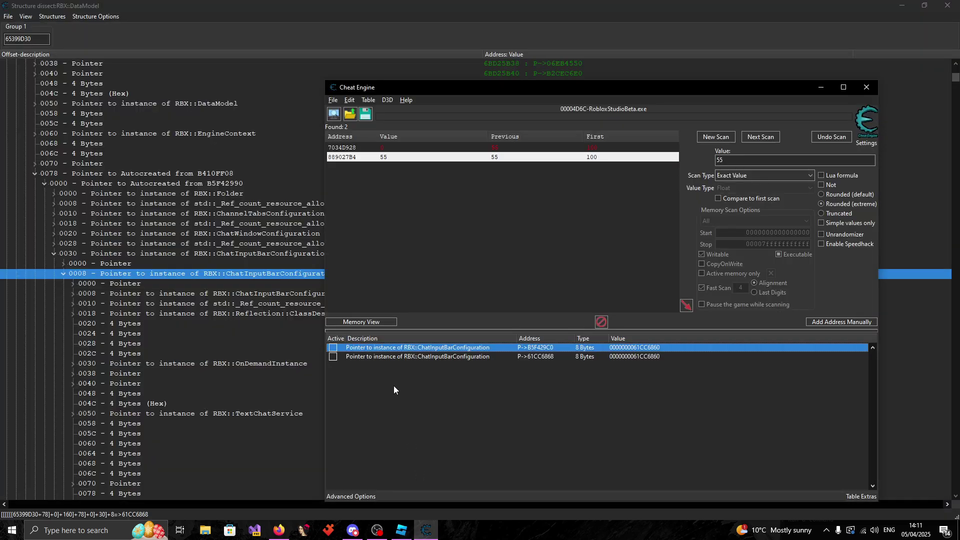
right_click(395, 356)
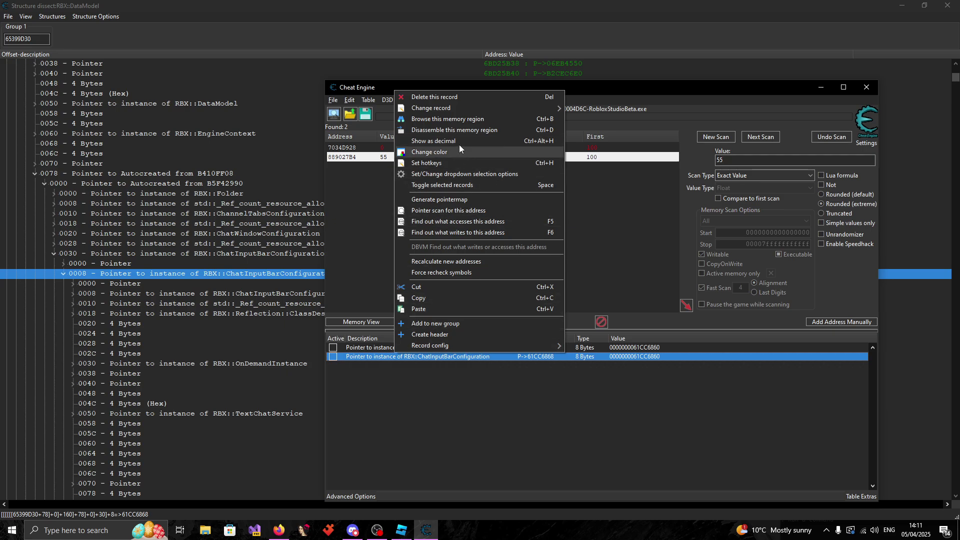
click(461, 118)
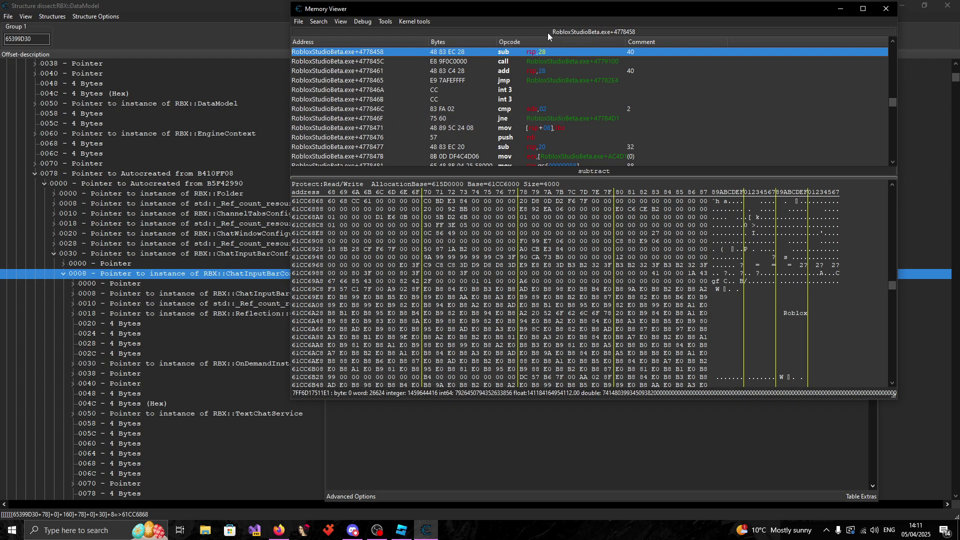
drag(547, 32, 256, 58)
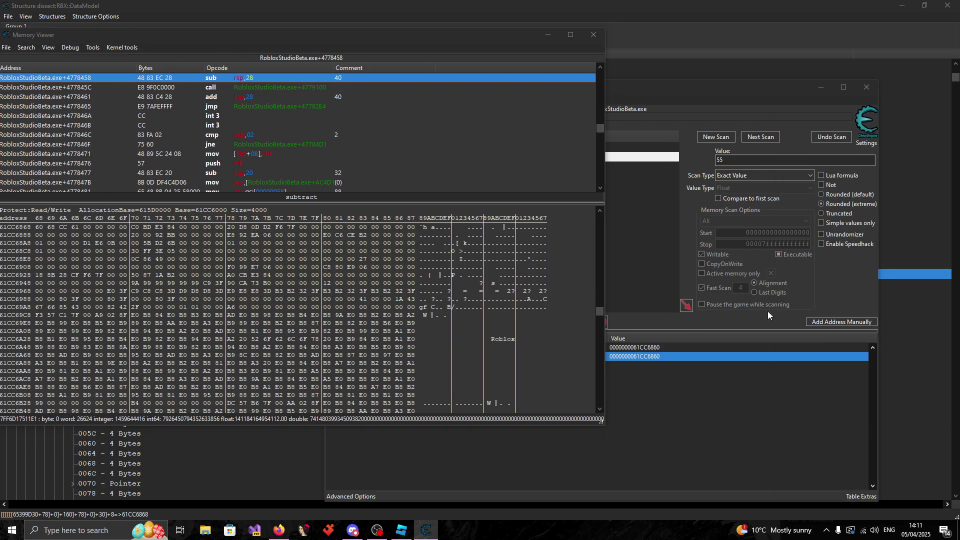
Place Roblox Studio beside the Memory Viewer and toggle the chat bar's focus to see which bytes change.
key(alt+Tab)
click(949, 311)
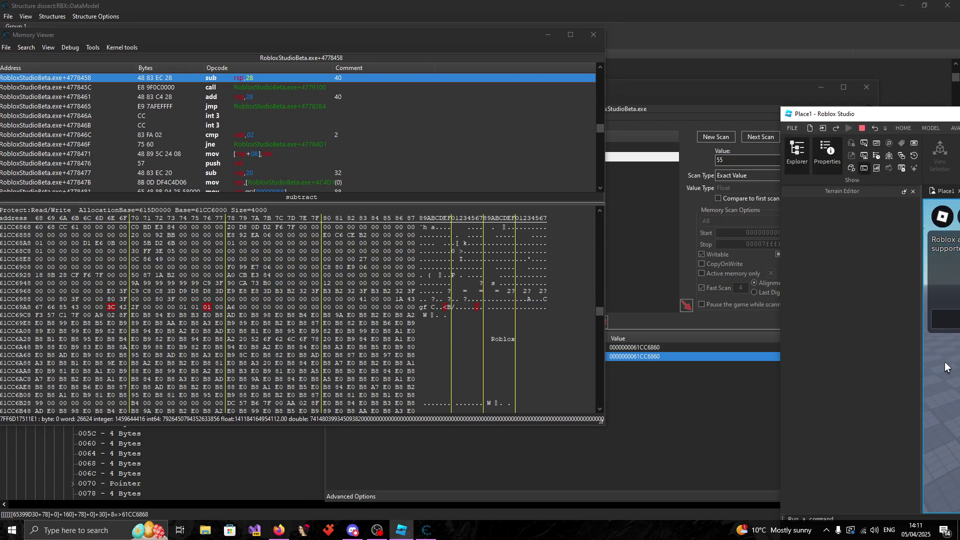
drag(880, 114, 715, 104)
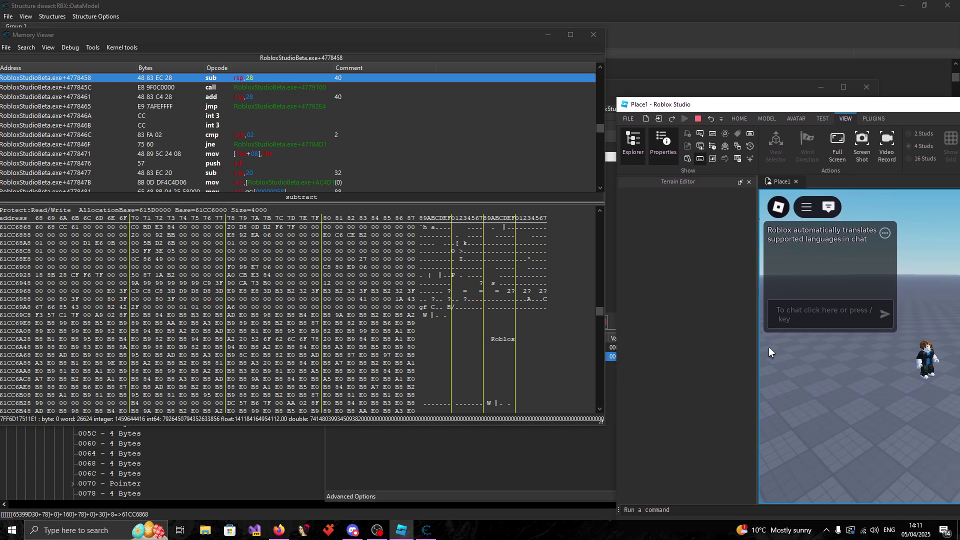
click(798, 343)
click(799, 325)
click(799, 328)
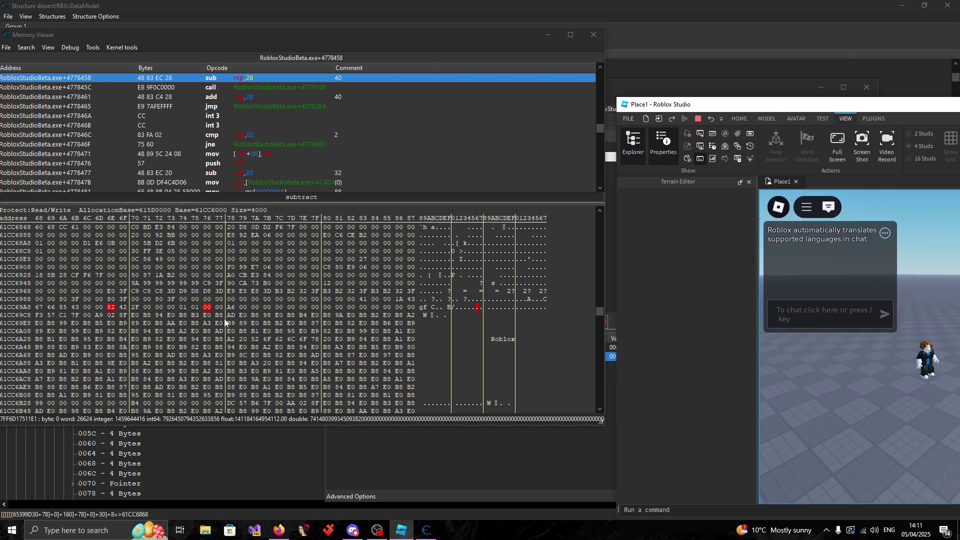
Select the byte at 61CC69AE and compare the changing bytes while repeatedly focusing and unfocusing the chat bar and entering random chat text.
click(110, 308)
key(alt+Tab)
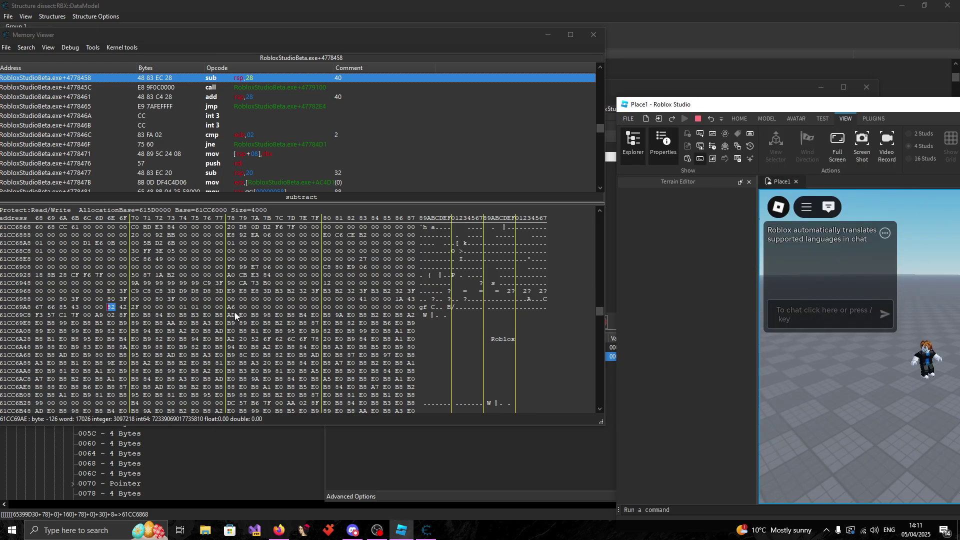
click(798, 318)
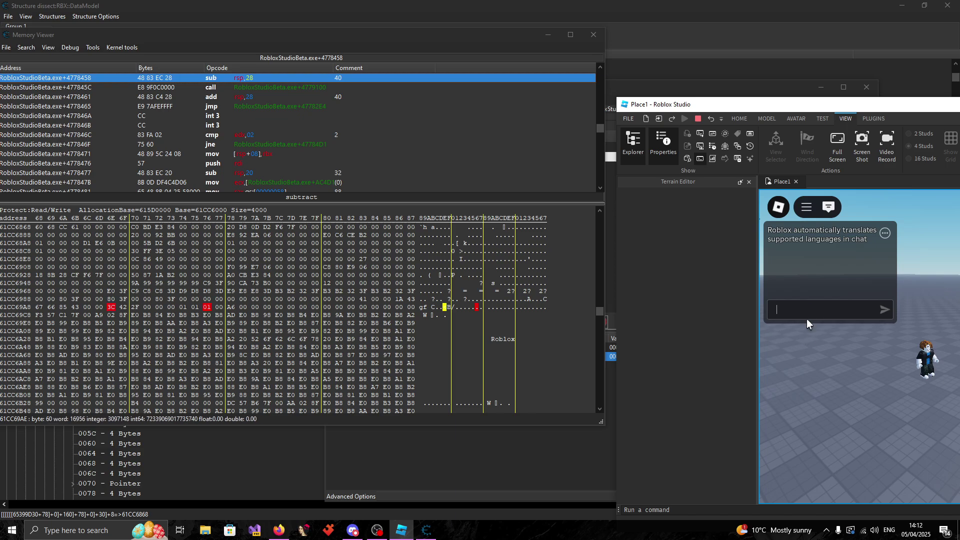
click(806, 325)
click(813, 322)
click(808, 341)
click(814, 317)
click(805, 352)
click(805, 317)
click(795, 376)
click(808, 313)
text(dwfwwbwnfbwhfgw)
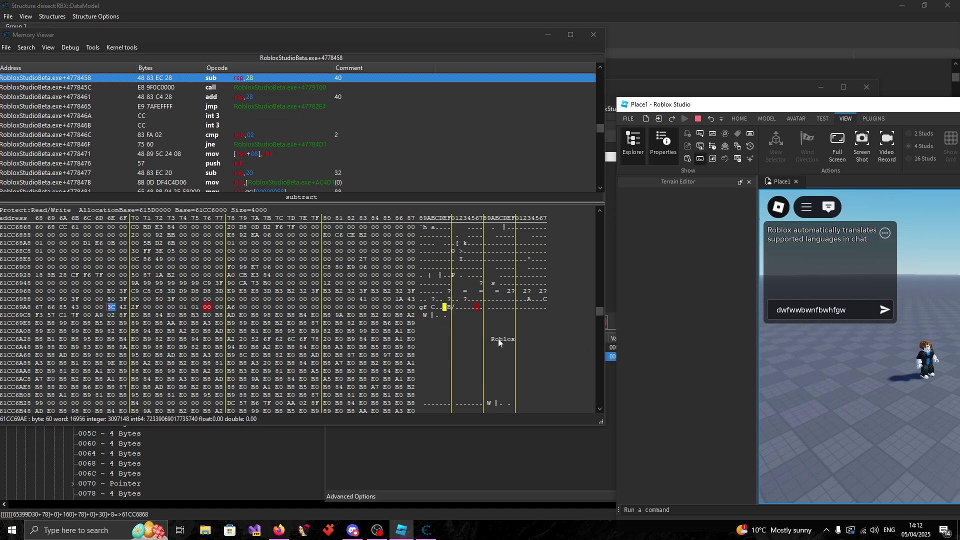
Try to obtain the address of the byte at 61CC69B6 through its edit dialog and by copying it to the clipboard.
click(207, 307)
right_click(207, 307)
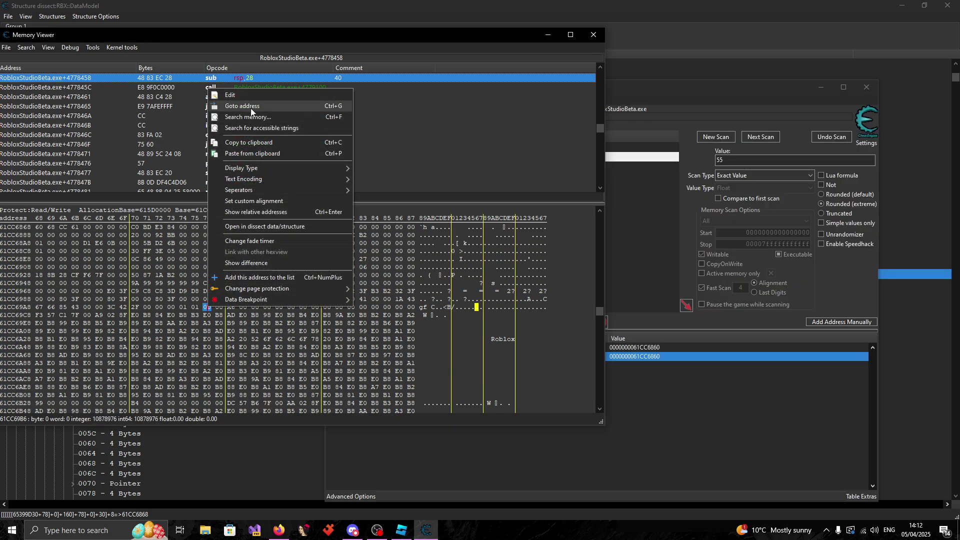
click(253, 94)
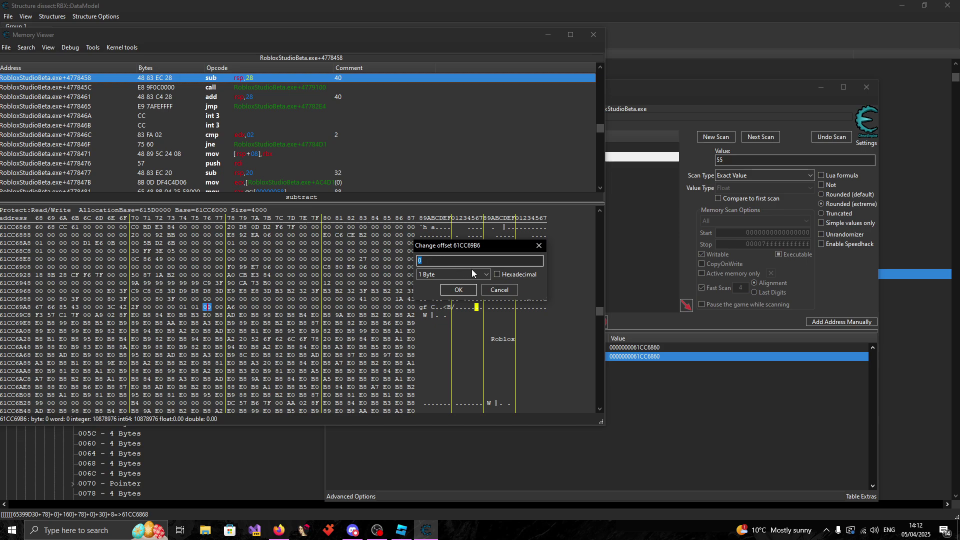
click(539, 245)
right_click(208, 306)
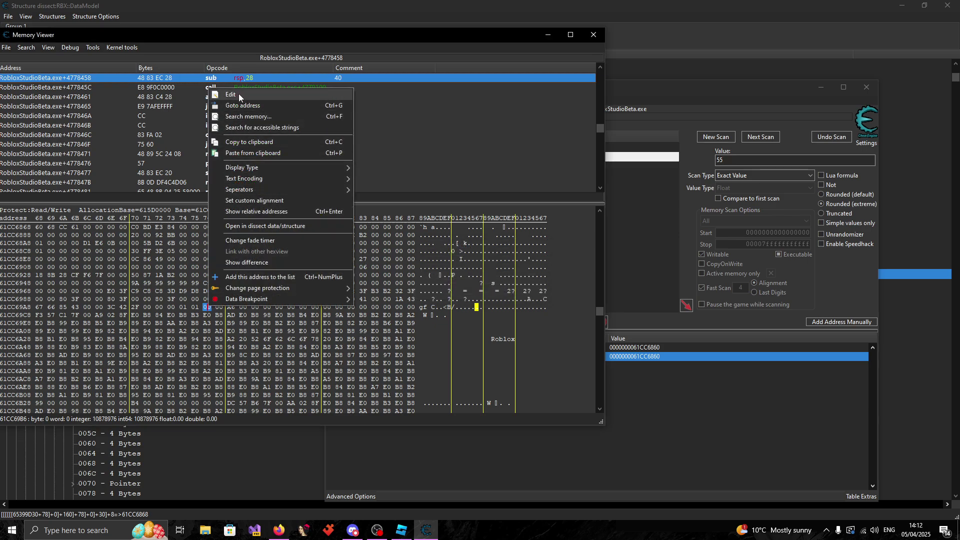
click(255, 143)
key(super)
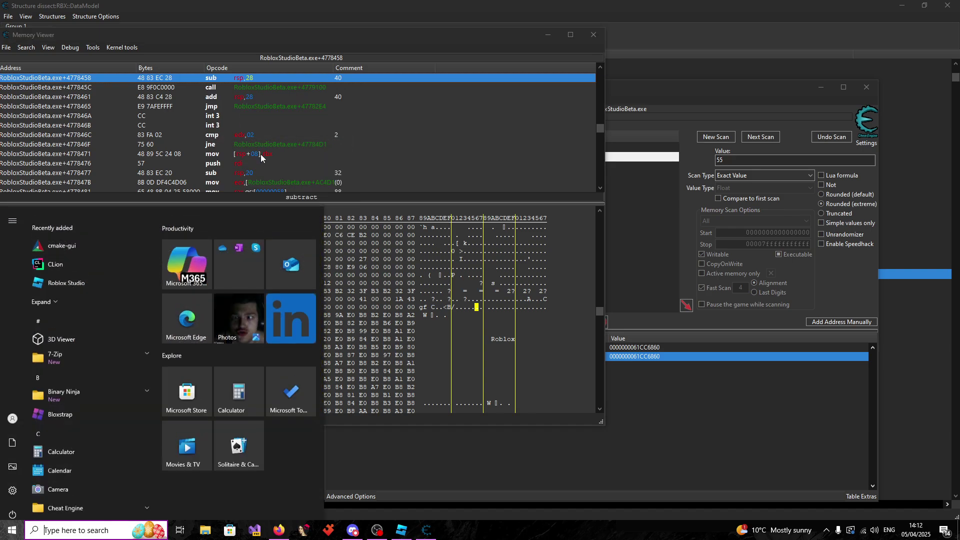
key(ctrl+v)
key(super)
Copy the address 61CC69B6 from the Goto Address dialog, cancel the dialog, and minimize the Memory Viewer.
right_click(206, 308)
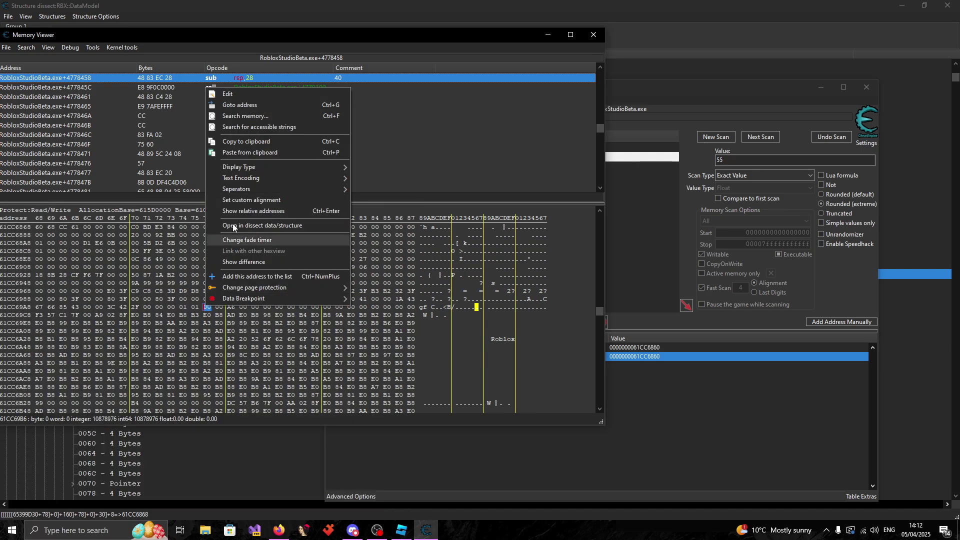
click(252, 104)
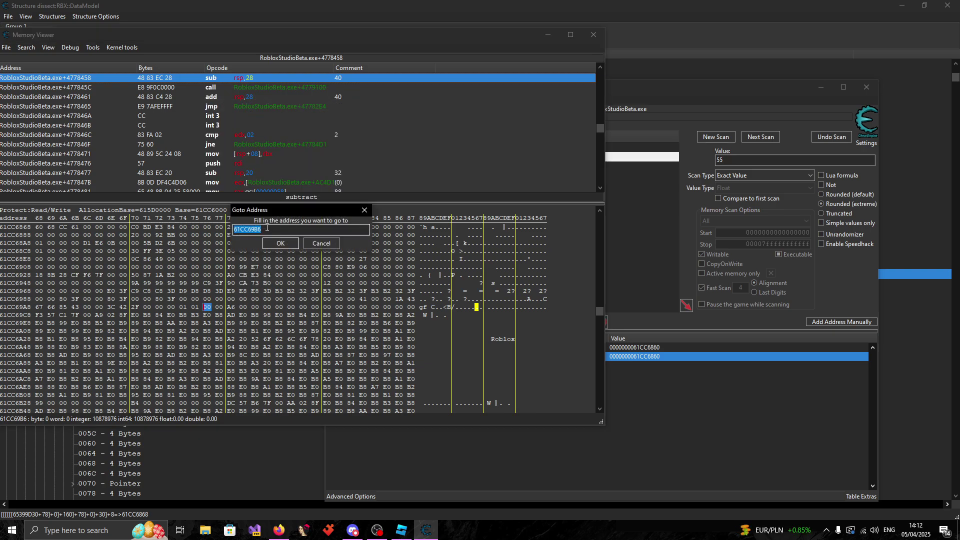
right_click(260, 228)
click(280, 262)
click(321, 243)
click(547, 35)
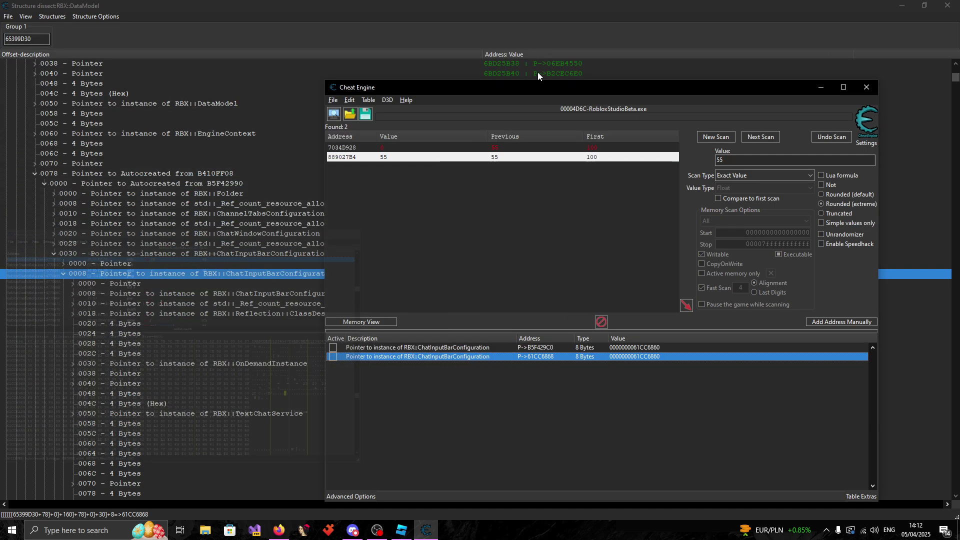
Manually add the address 61CC69B6 to the address list as a 4 Bytes entry.
click(479, 382)
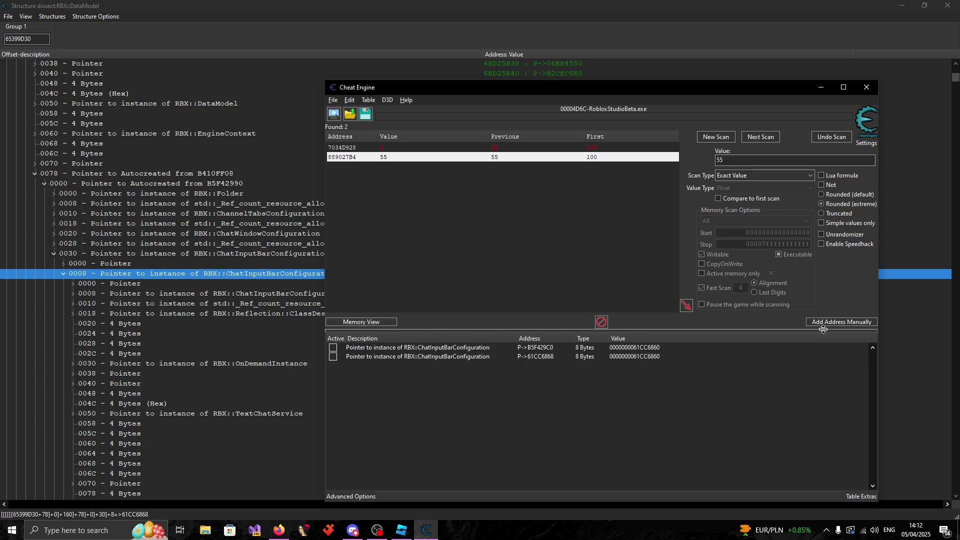
click(825, 322)
key(ctrl+v)
click(444, 304)
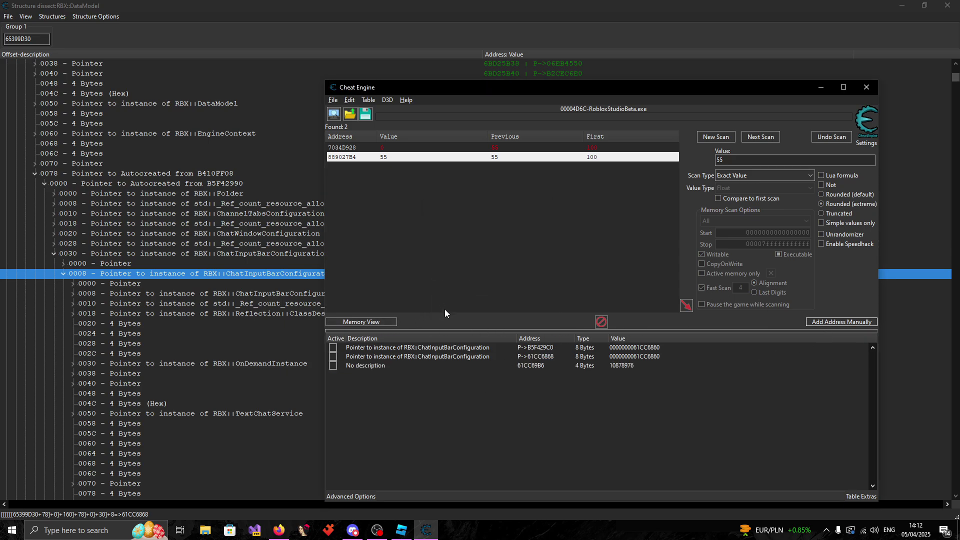
Open Calculator in hexadecimal mode and enter the address 61CC69B6 copied from the new address list record.
key(super)
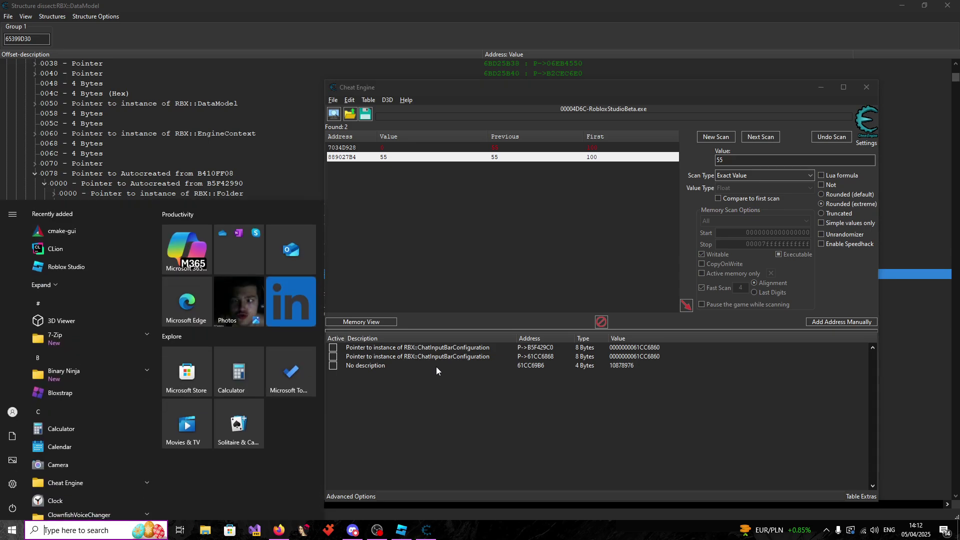
text(calc)
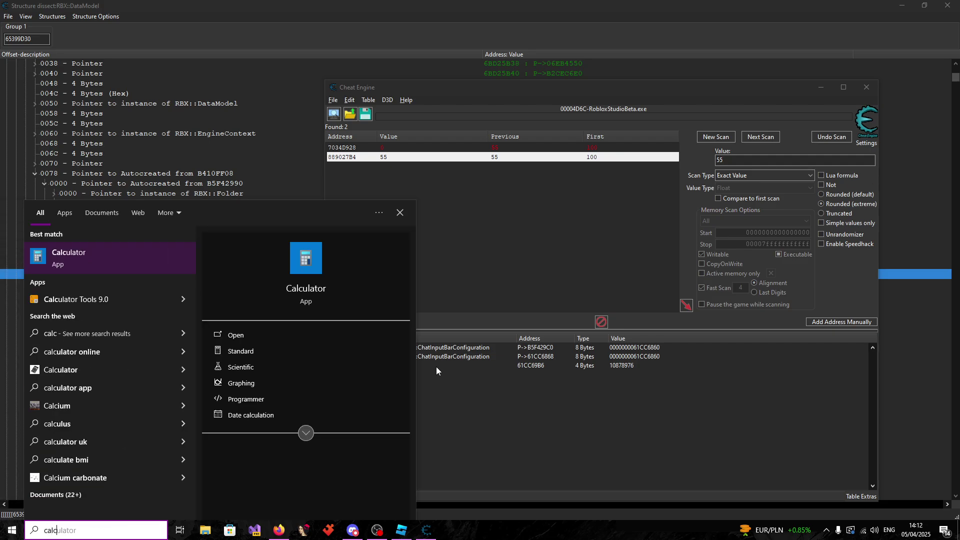
key(Return)
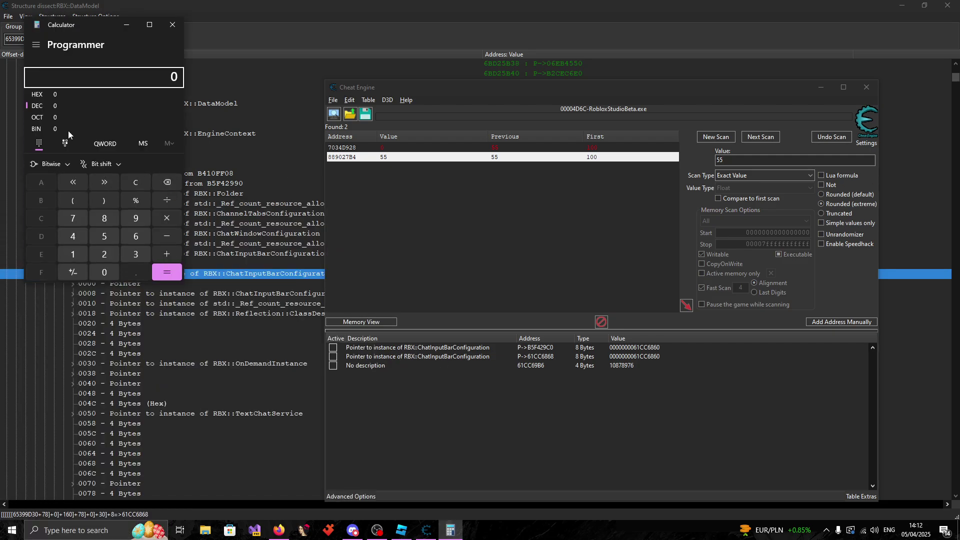
click(47, 95)
right_click(522, 364)
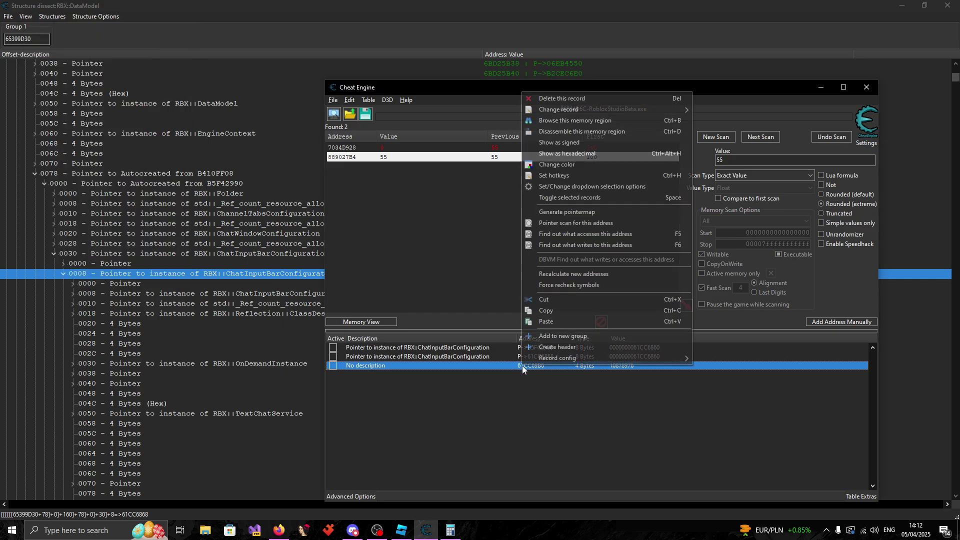
double_click(526, 365)
key(alt+Tab)
key(ctrl+v)
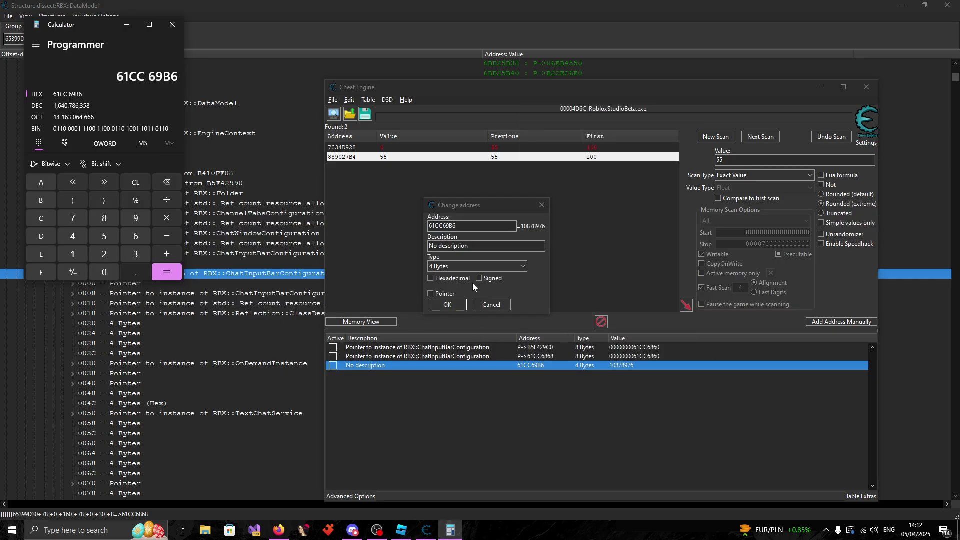
Subtract the second ChatInputBarConfiguration record's address, 61CC6868, from 61CC69B6 in Calculator, then close the record's address dialog.
click(541, 205)
click(548, 357)
double_click(548, 356)
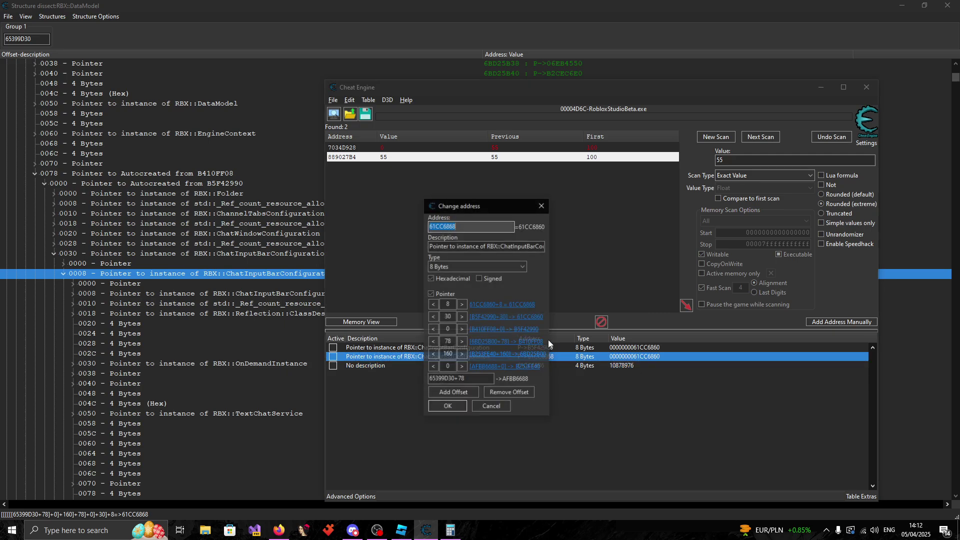
key(alt+Tab)
click(166, 235)
key(ctrl+v)
key(Return)
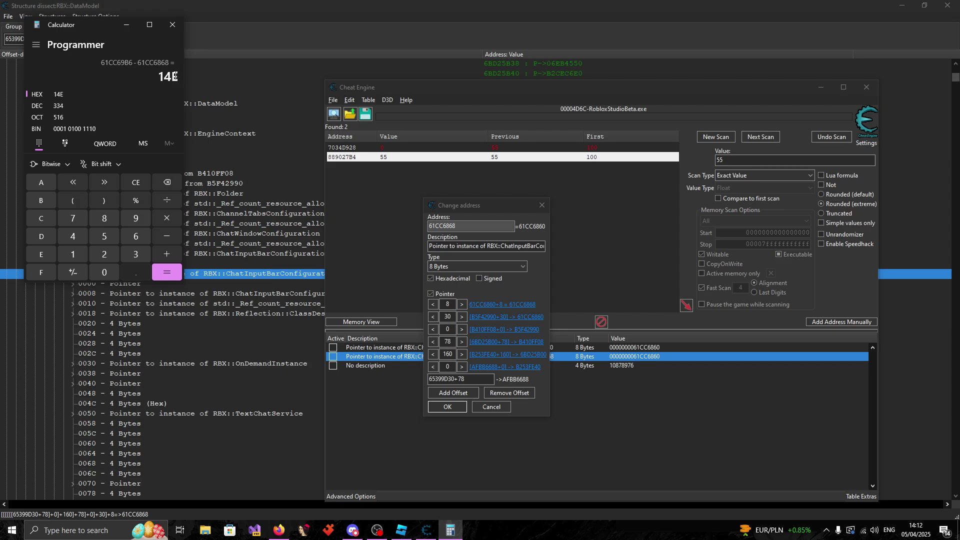
click(213, 92)
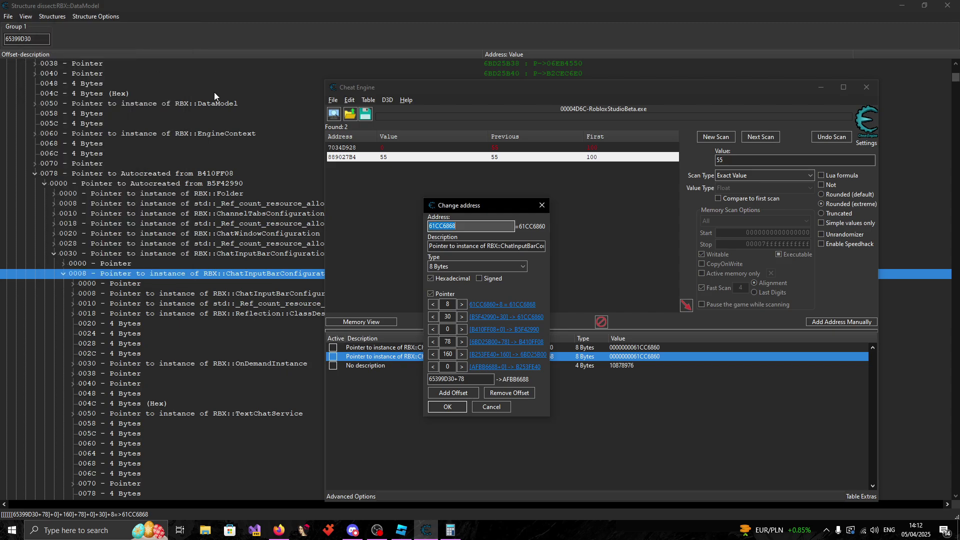
click(541, 205)
Select the Float element at offset 014C in the ChatInputBarConfiguration structure.
scroll(223, 253, down, 15)
scroll(205, 269, down, 2)
click(98, 382)
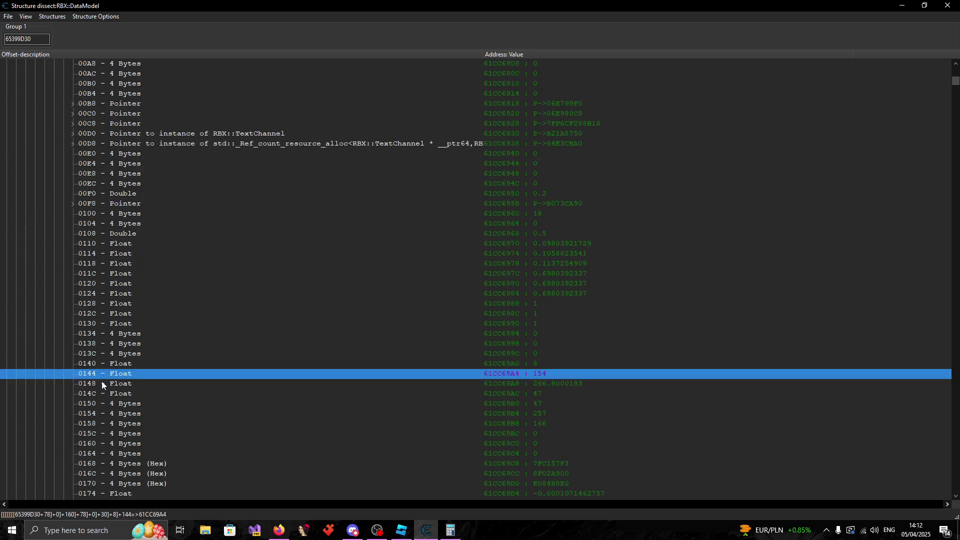
click(100, 393)
scroll(101, 394, down, 2)
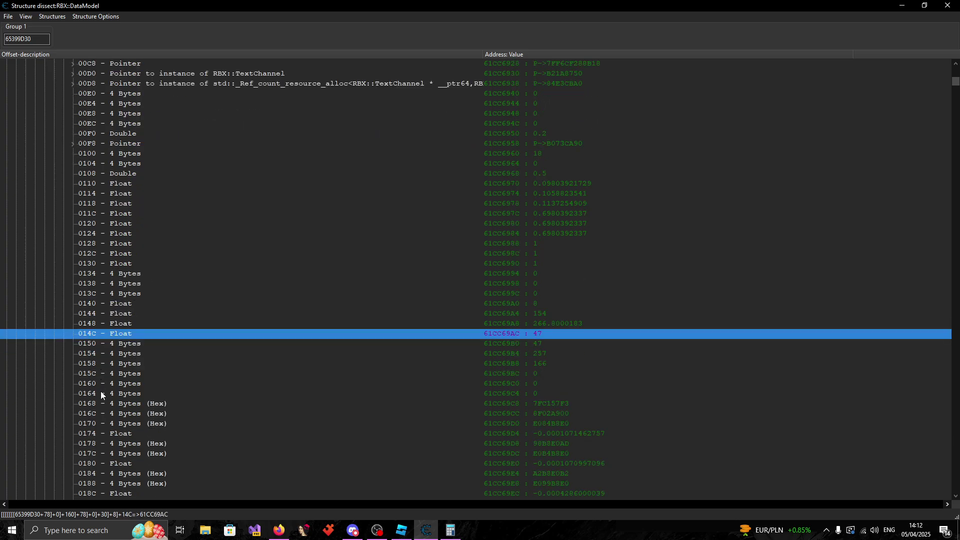
right_click(96, 335)
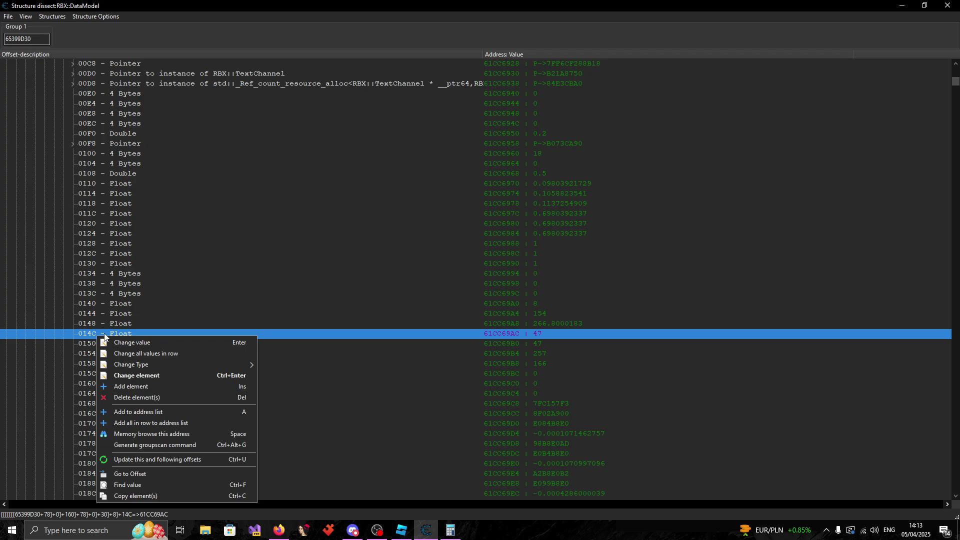
click(138, 375)
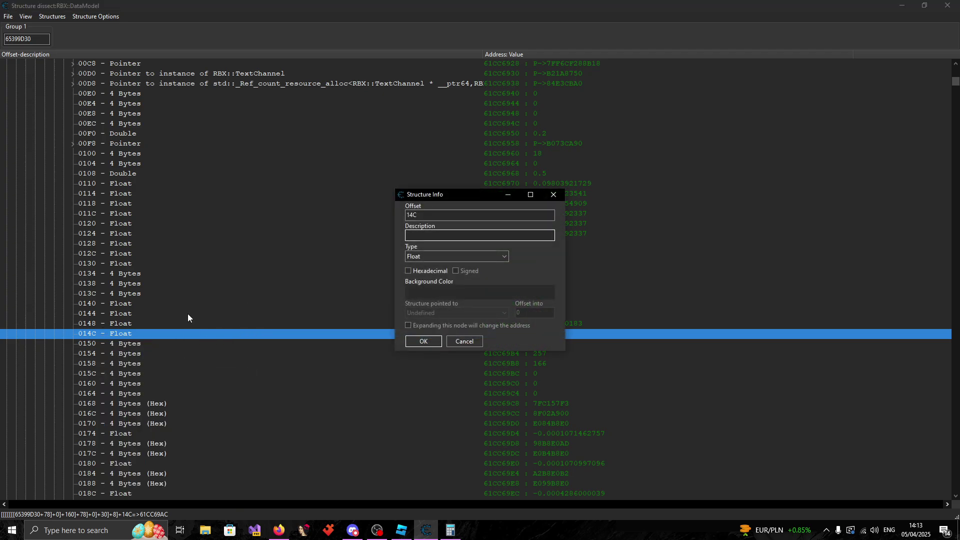
key(Escape)
Add a 2 Bytes element at offset 14E to the ChatInputBarConfiguration structure.
right_click(125, 333)
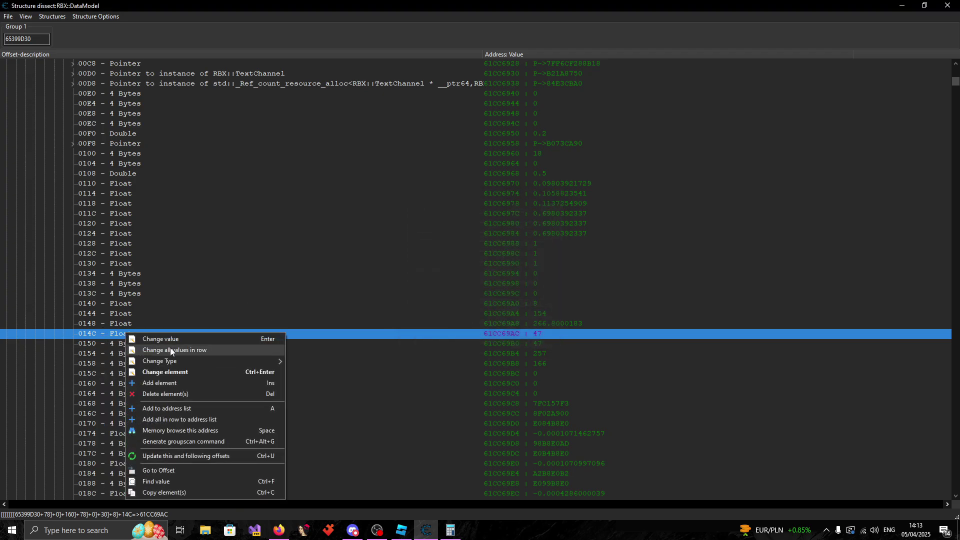
click(160, 384)
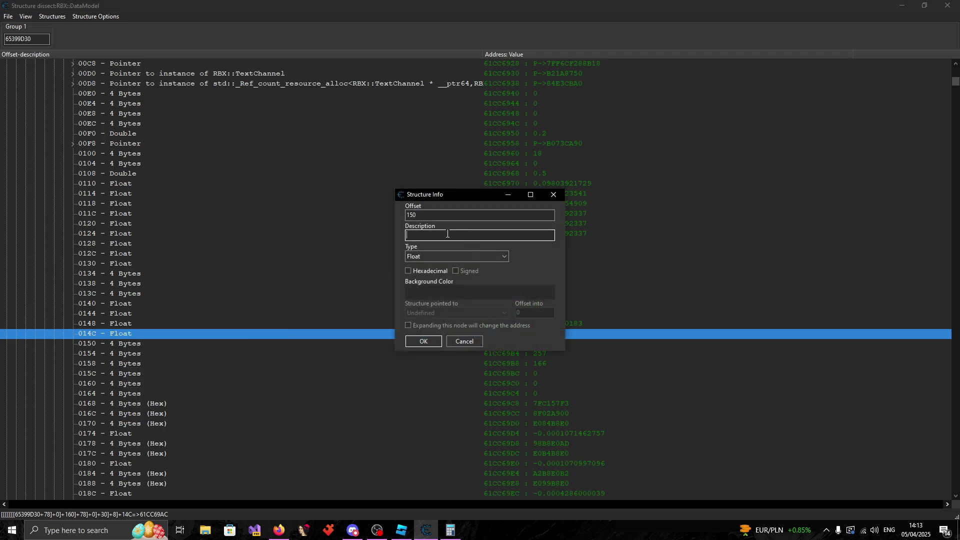
click(436, 218)
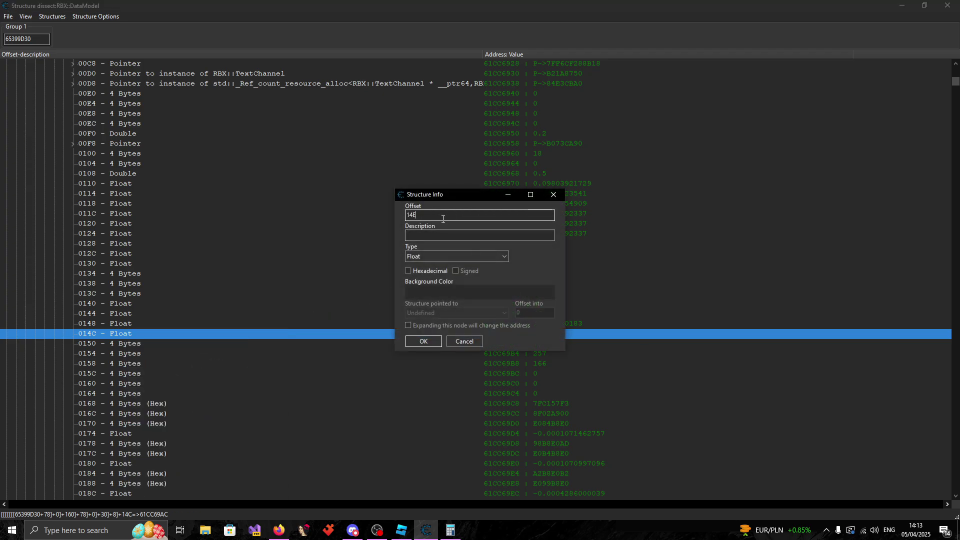
text(4E)
click(445, 256)
click(436, 274)
click(423, 342)
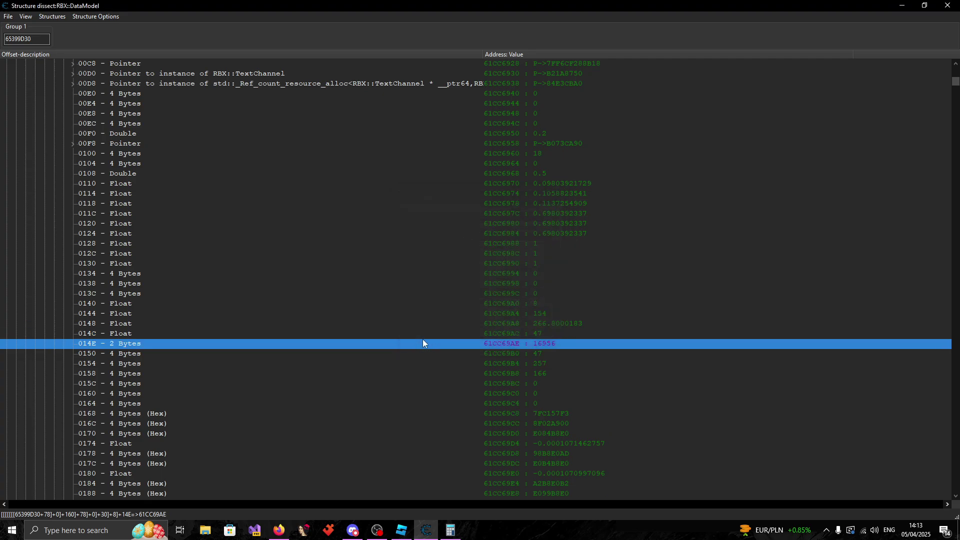
Select the 014E element and clear the chat input's text in Roblox Studio to test it.
click(458, 415)
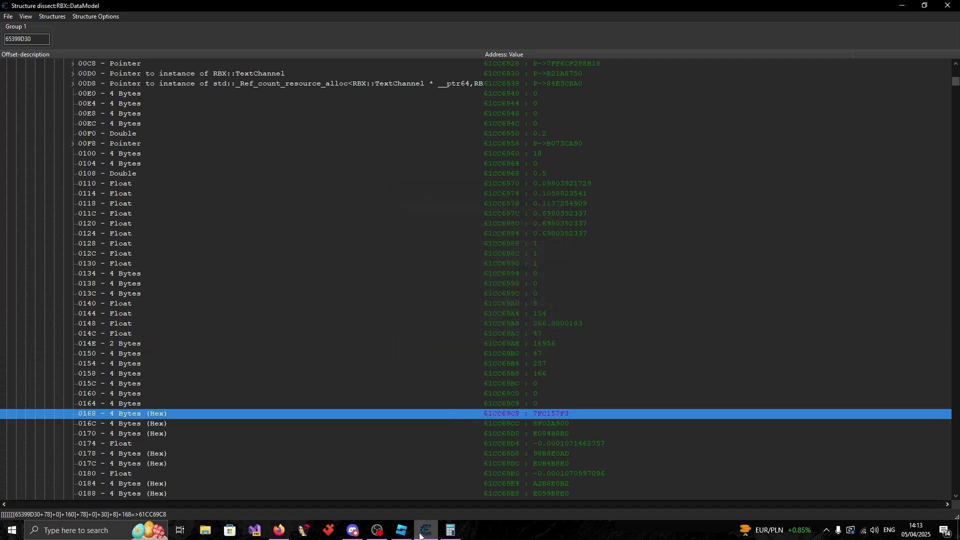
click(401, 530)
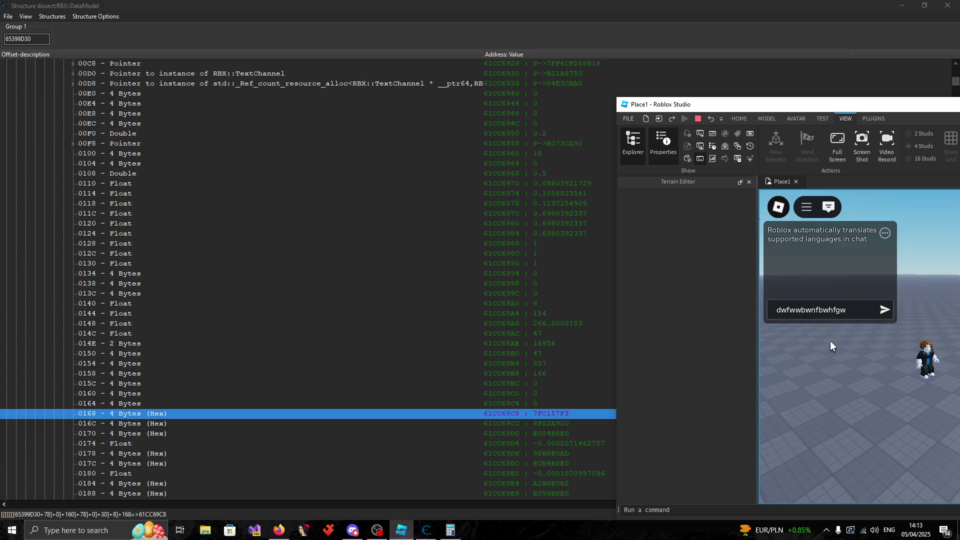
click(440, 342)
key(alt+Tab)
drag(828, 310, 836, 310)
key(ctrl+a)
key(BackSpace)
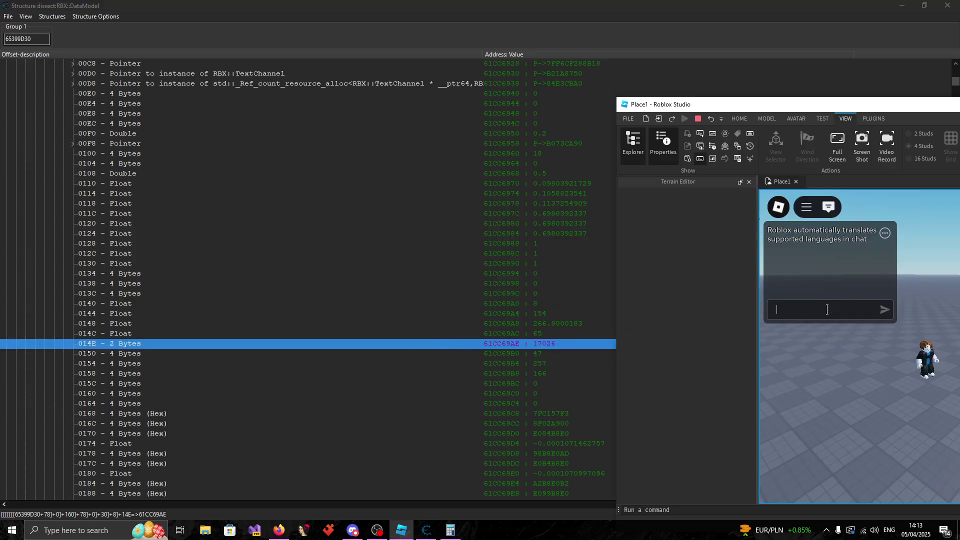
Switch to Cheat Engine's main window and browse the memory region of the second ChatInputBarConfiguration record.
click(445, 532)
click(444, 532)
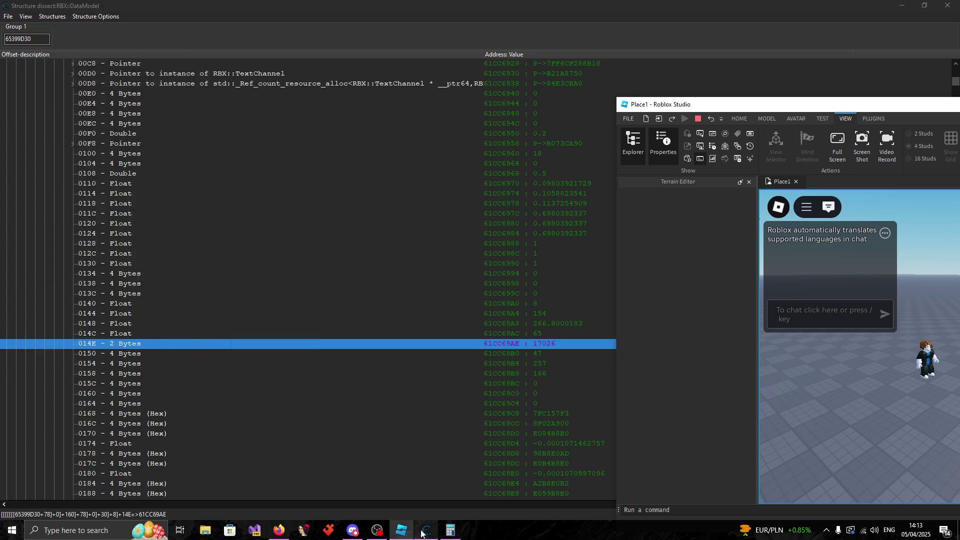
click(422, 532)
click(421, 534)
click(421, 532)
click(399, 366)
click(414, 356)
right_click(410, 356)
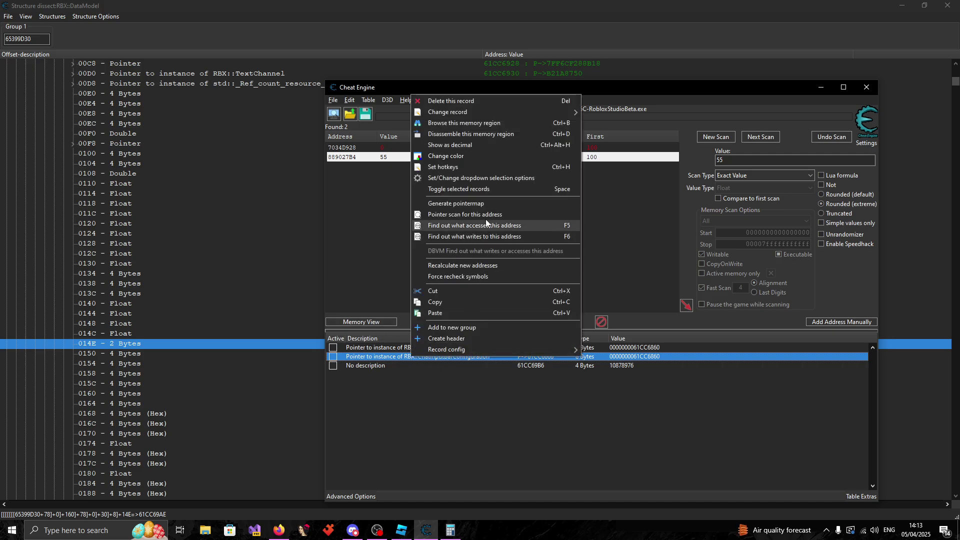
click(458, 123)
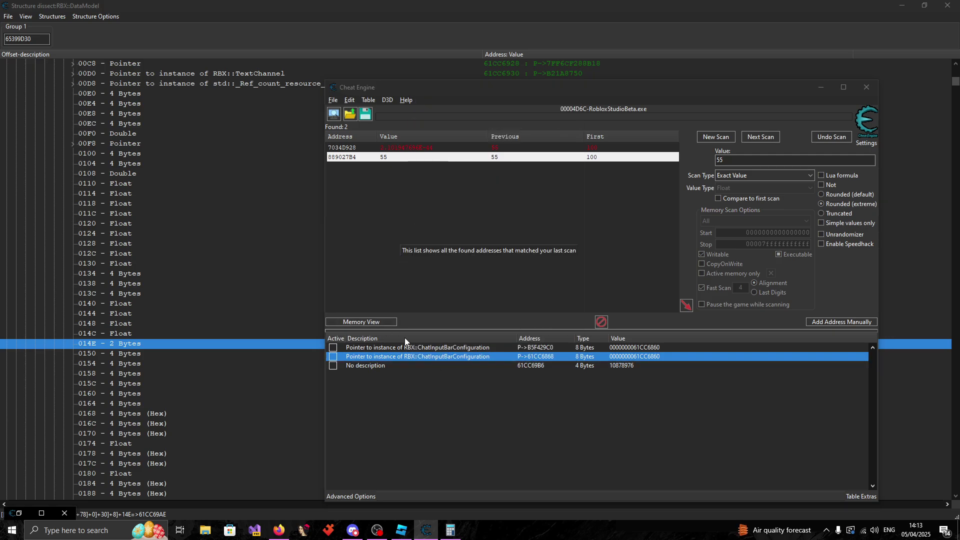
Bring the Memory Viewer to the front from Cheat Engine's main window.
click(433, 527)
click(431, 527)
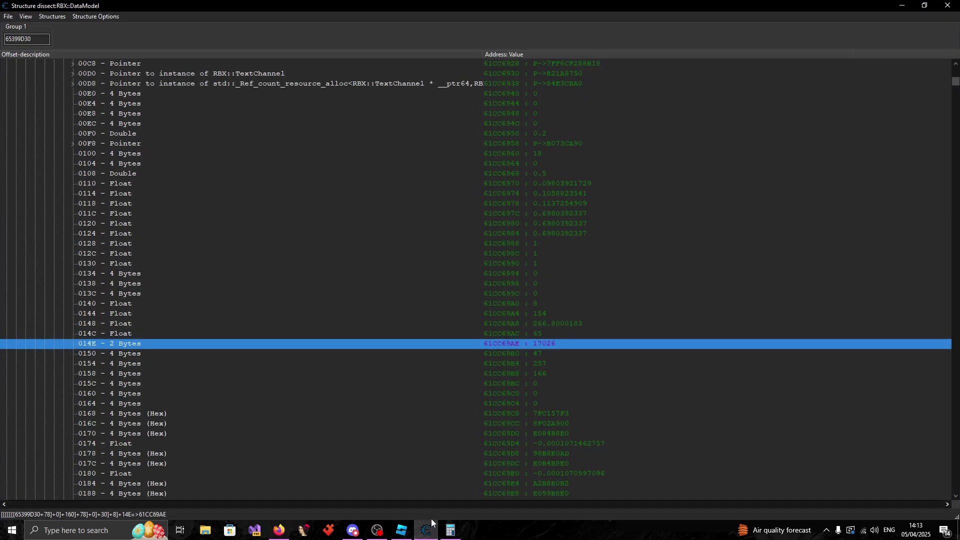
click(433, 526)
click(431, 524)
click(382, 320)
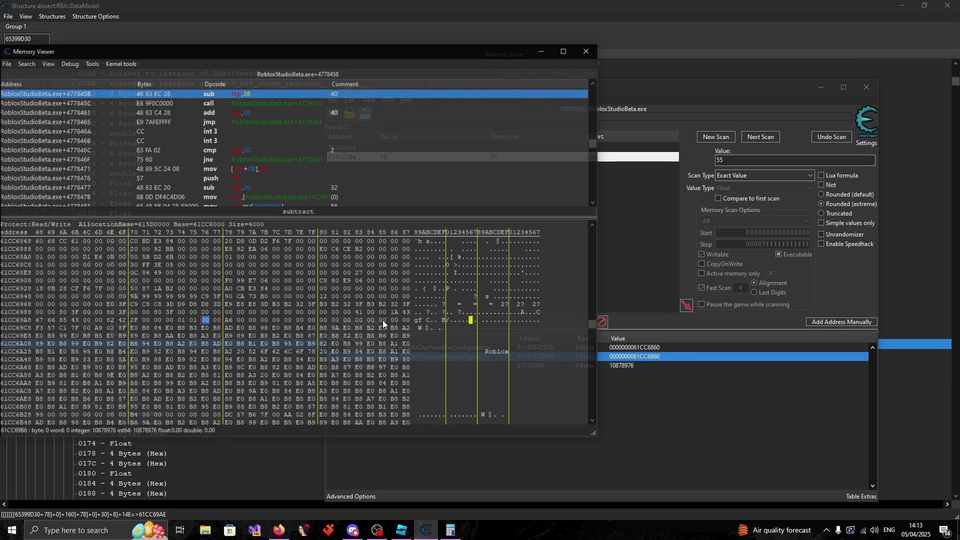
Compare the byte at 61CC69B6 with the Roblox Studio chat, check its address in the Goto Address dialog, and cancel.
click(401, 529)
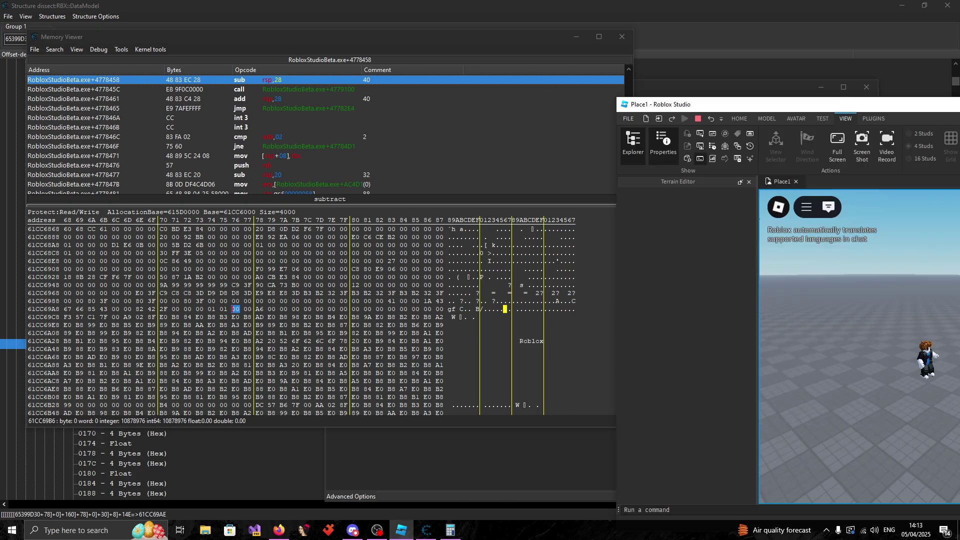
right_click(236, 309)
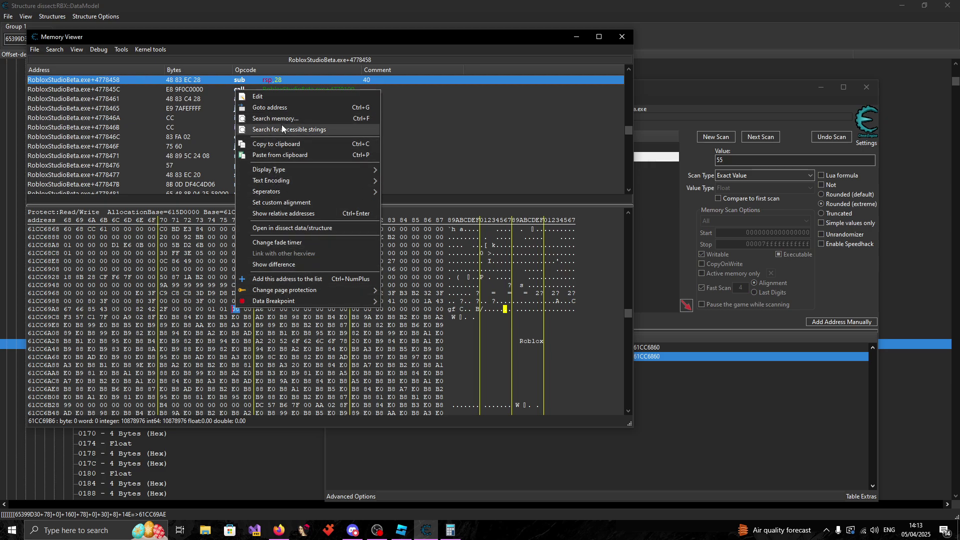
click(285, 108)
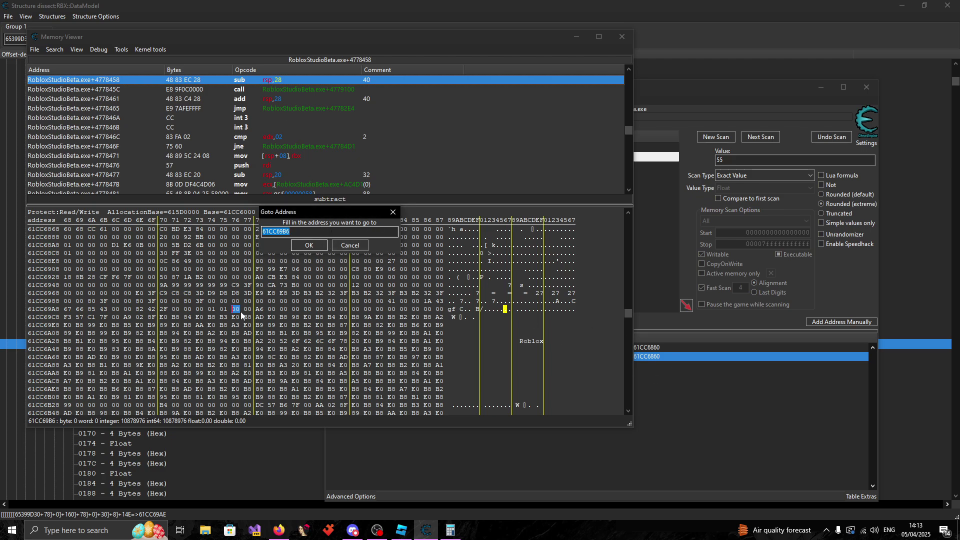
click(349, 247)
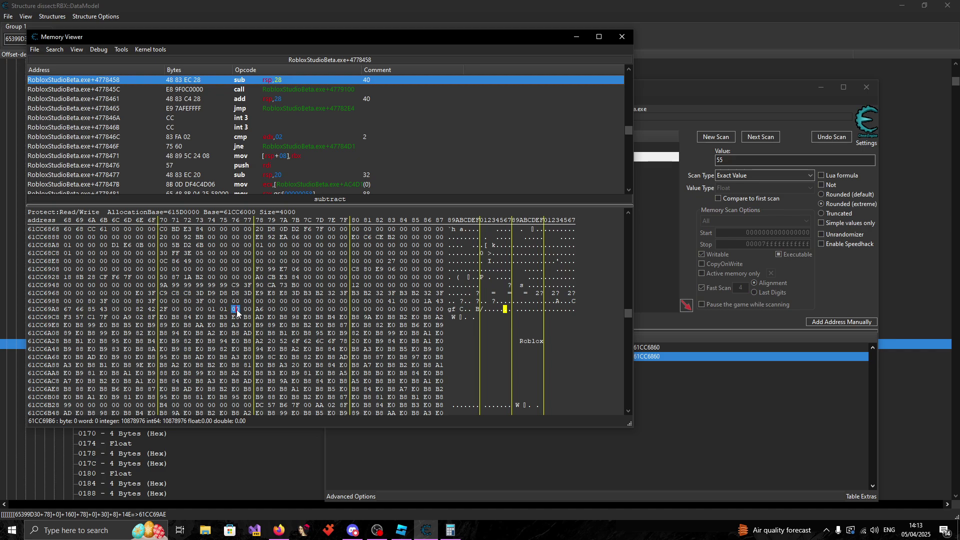
Enter the undescribed record's address, 61CC69B6, in Calculator again, close its address dialog and return to the structure window.
click(718, 422)
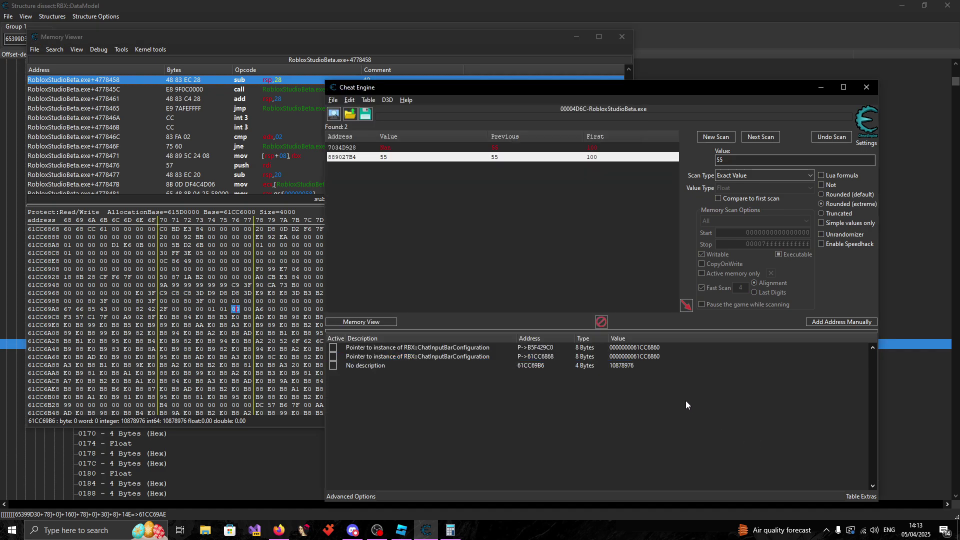
double_click(534, 366)
key(ctrl+c)
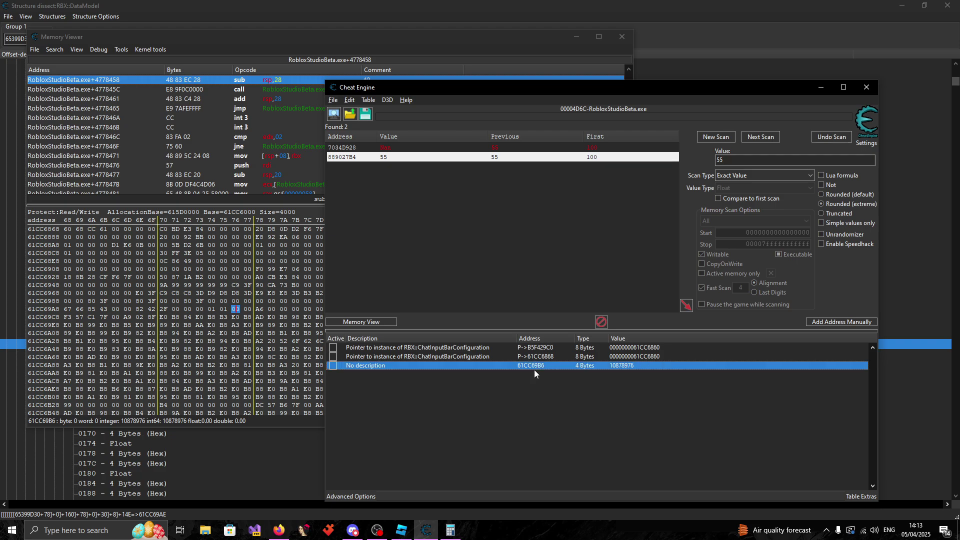
click(450, 530)
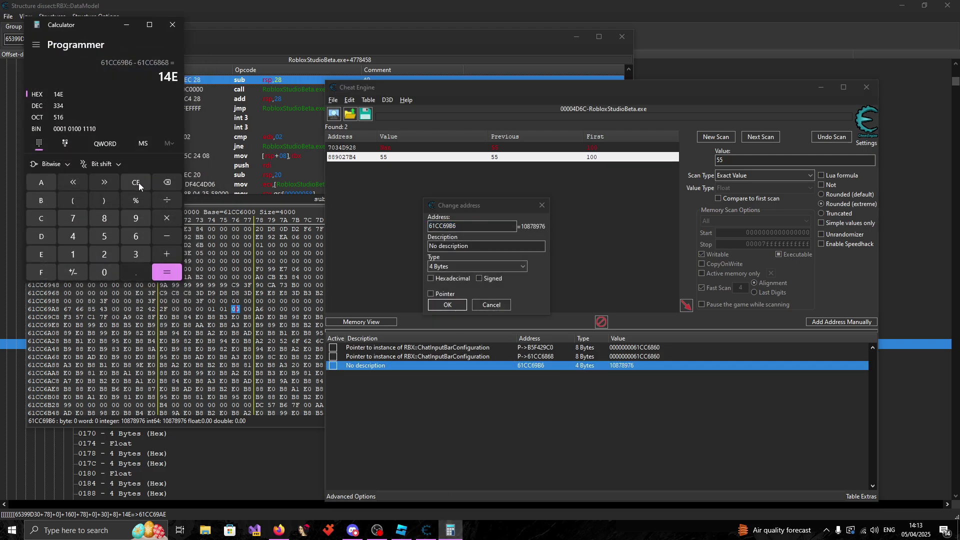
key(ctrl+v)
click(264, 481)
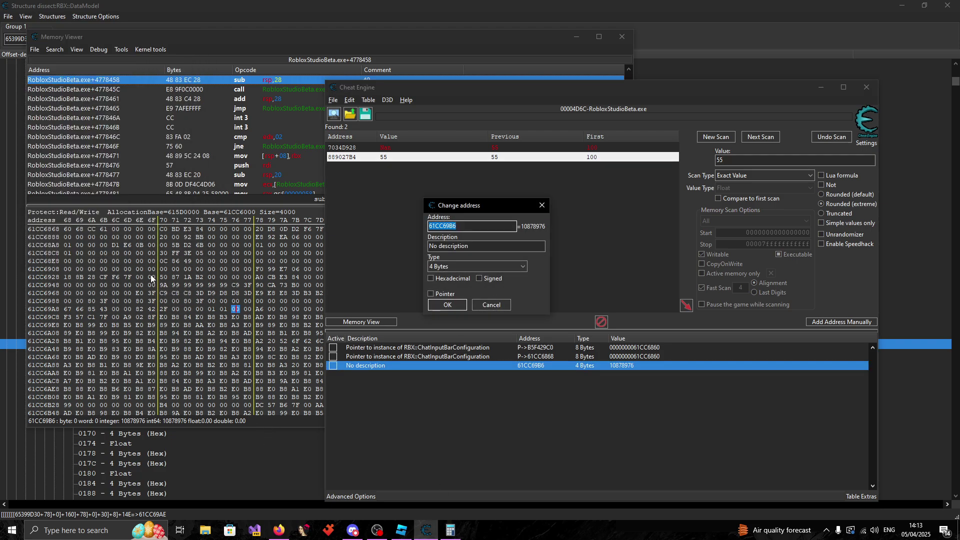
click(716, 70)
click(541, 205)
key(alt+Tab)
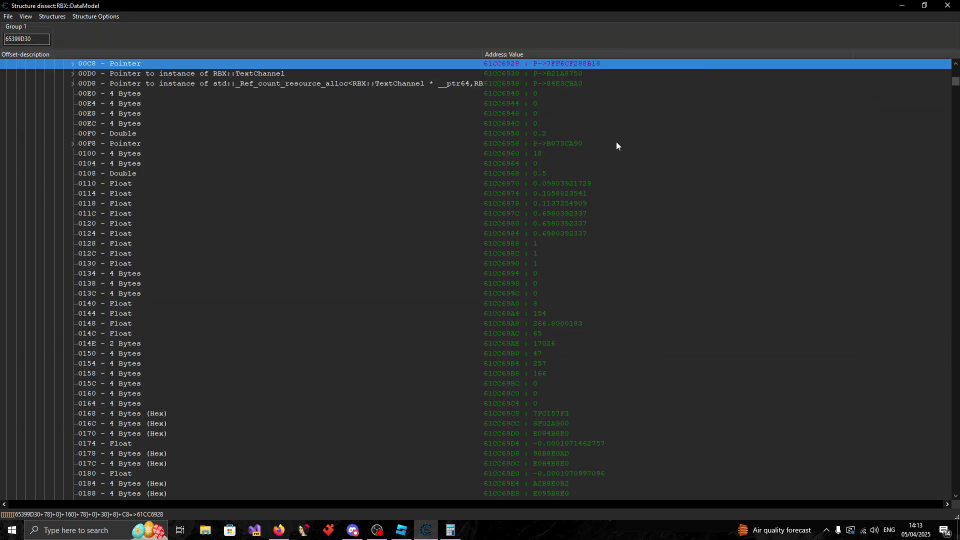
Open the value of the ChatInputBarConfiguration pointer at offset 0030 for editing.
scroll(346, 265, up, 10)
scroll(347, 268, up, 5)
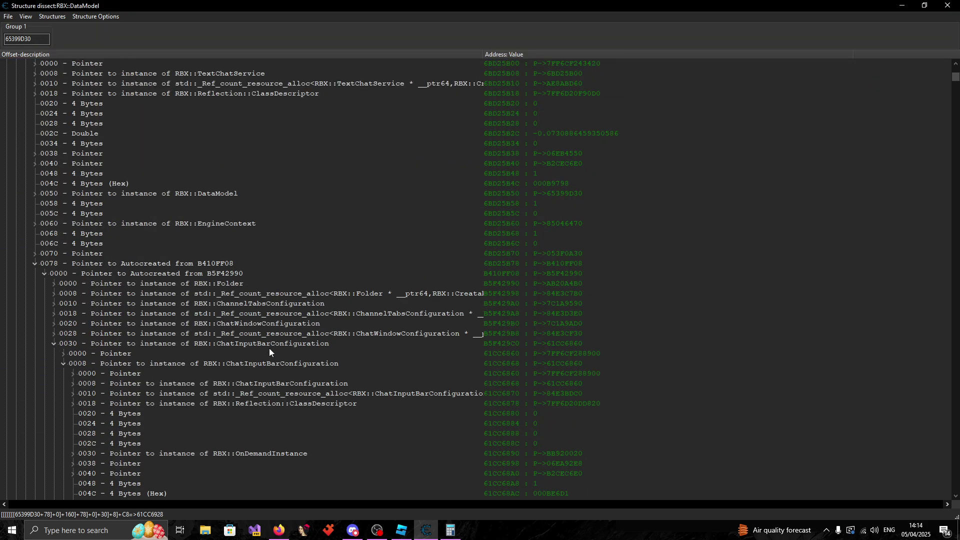
click(356, 344)
double_click(553, 344)
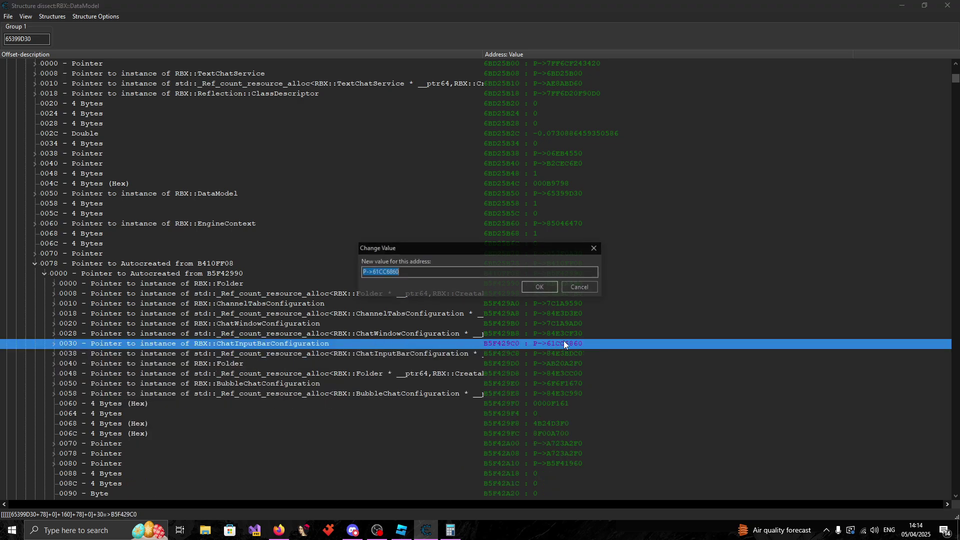
Try to subtract the copied ChatInputBarConfiguration pointer value from 61CC69B6 in Calculator.
key(alt+Tab)
click(168, 235)
key(ctrl+v)
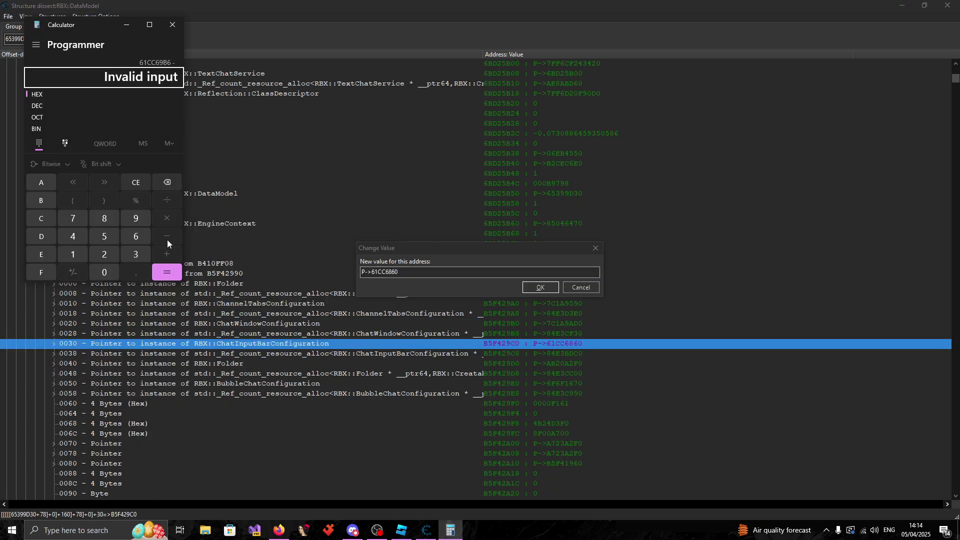
click(161, 272)
Copy only the address 61CC6860 from the Change Value dialog into a new Notepad document and close the dialog.
drag(411, 273, 378, 272)
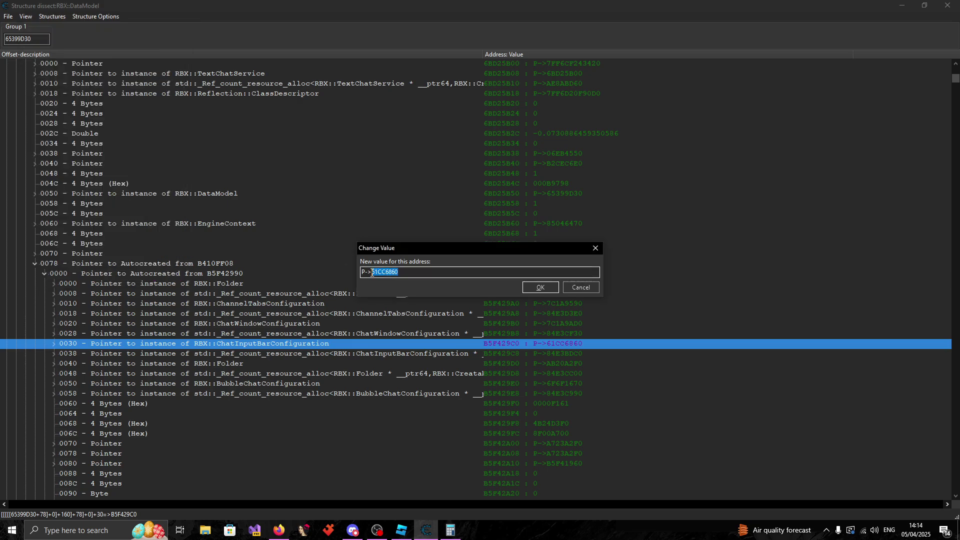
key(alt+Tab)
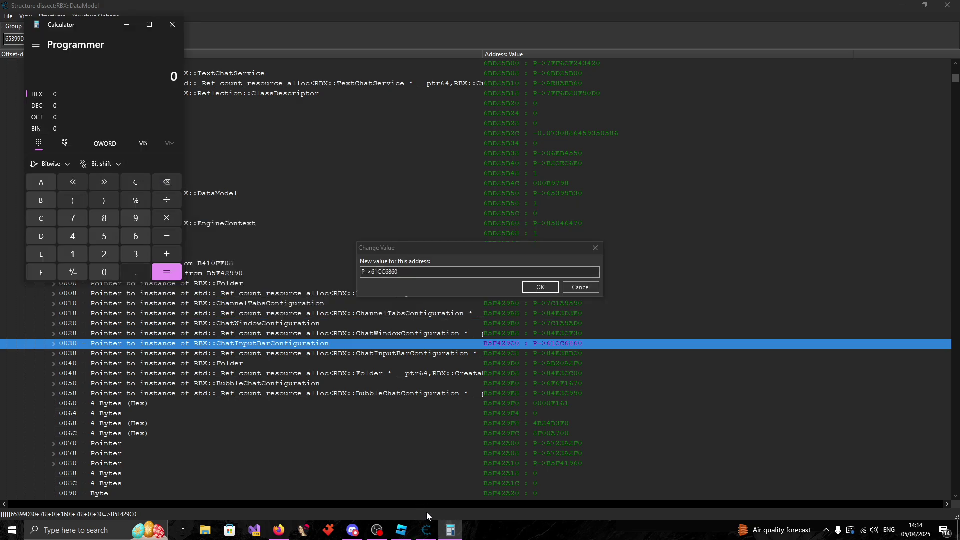
key(super)
text(notepad)
key(Return)
text(61CC6860)
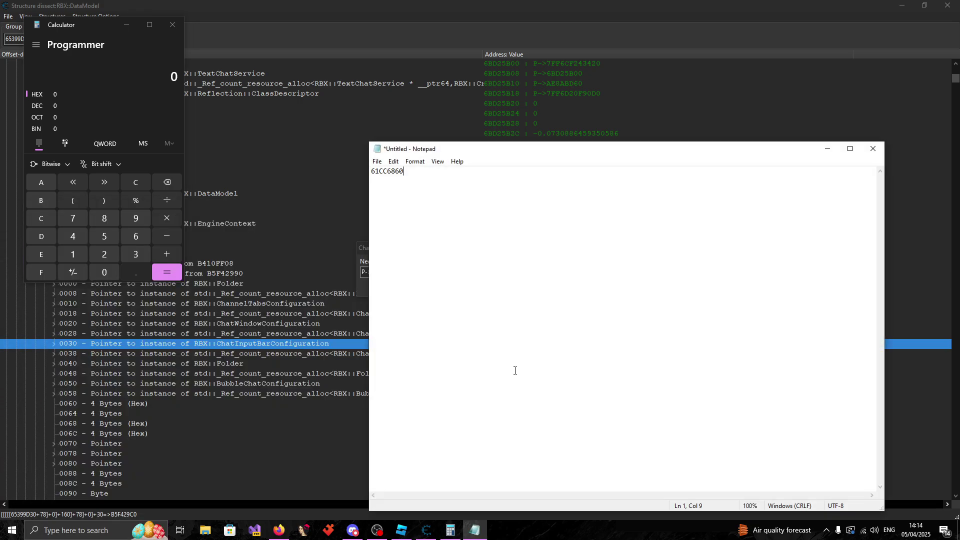
click(270, 314)
click(598, 249)
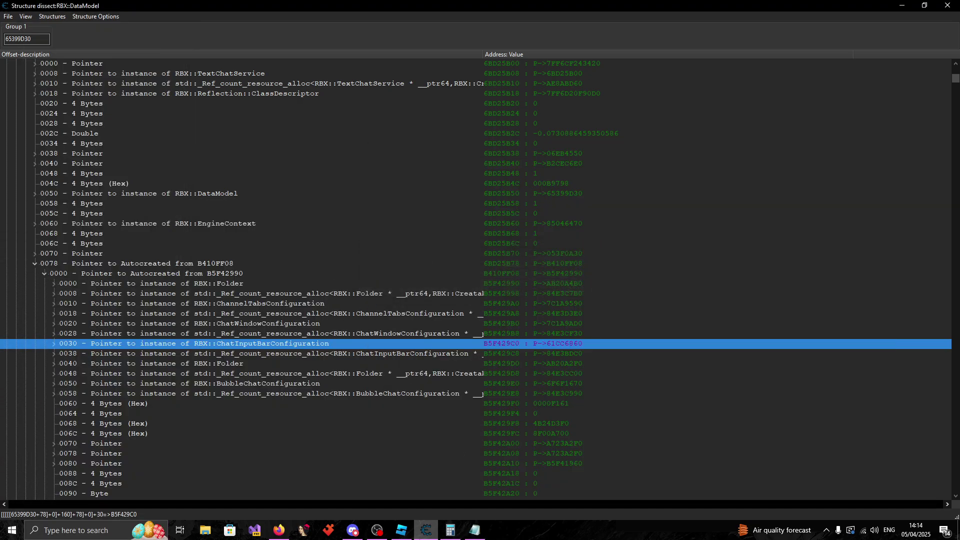
Open the undescribed record's address, 61CC69B6, in the main Cheat Engine window and paste it into Calculator.
click(427, 536)
click(427, 537)
double_click(529, 367)
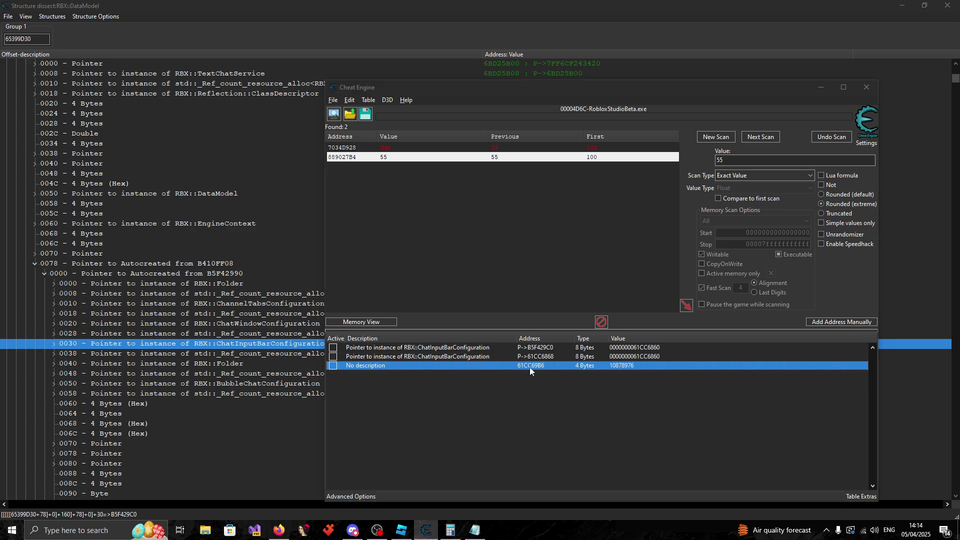
key(alt+Tab)
key(alt+Tab)
text(61CC 69B6)
Copy 61CC6860 from Notepad, subtract it from 61CC69B6 in Calculator, then close the address dialog and return to the structure window.
drag(420, 174, 362, 179)
key(ctrl+c)
click(170, 232)
key(ctrl+v)
click(166, 272)
double_click(175, 76)
click(196, 100)
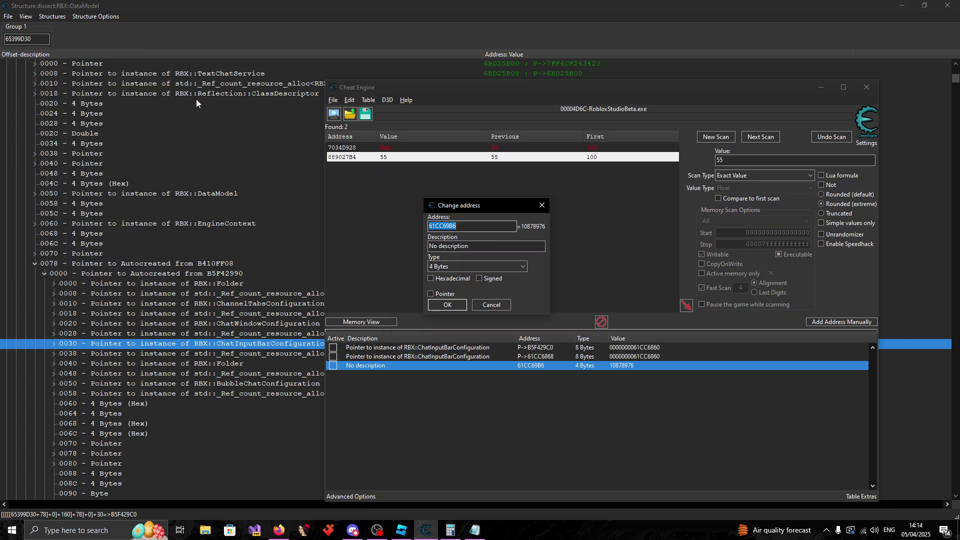
key(Escape)
click(820, 87)
click(426, 529)
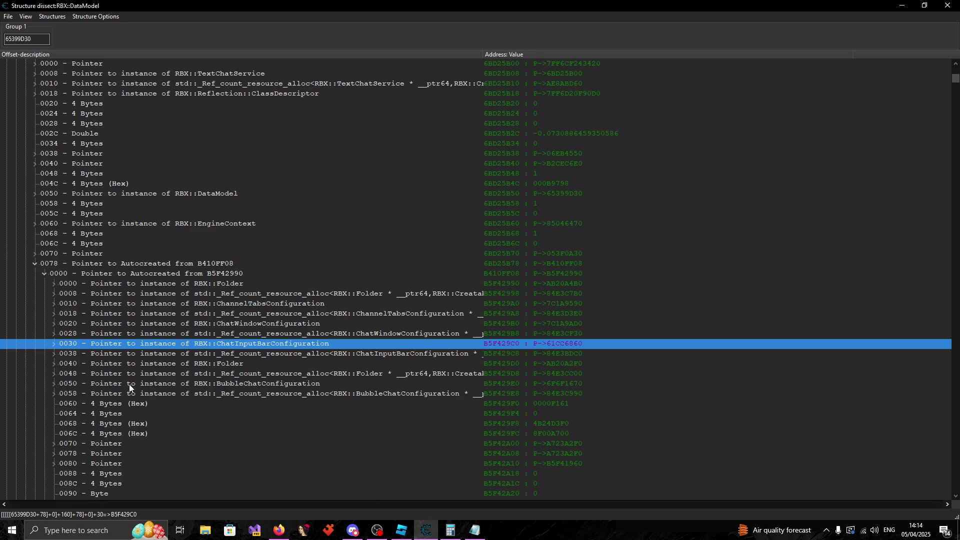
Expand the ChatInputBarConfiguration pointer at offset 0030 and select its 4-byte element at offset 0154.
scroll(70, 306, down, 2)
click(53, 283)
scroll(64, 281, down, 20)
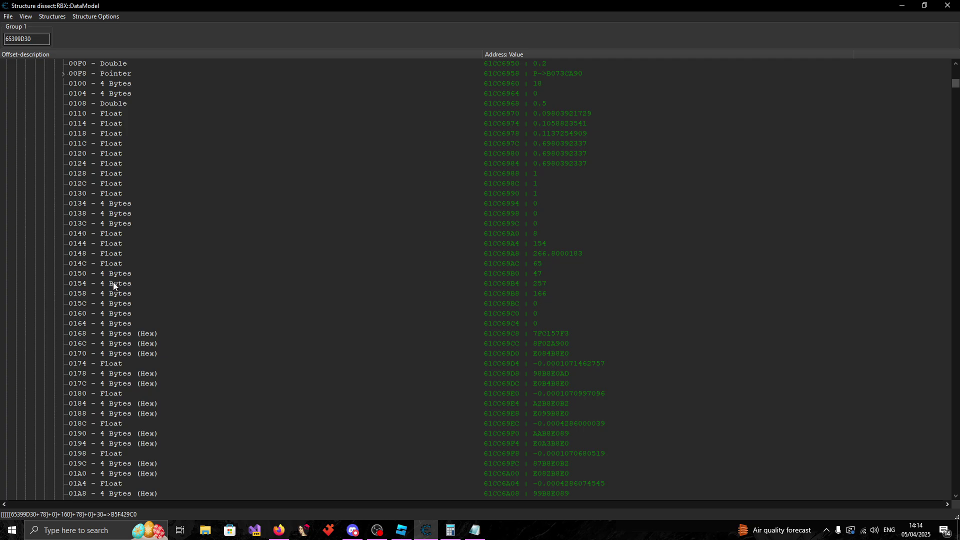
click(97, 293)
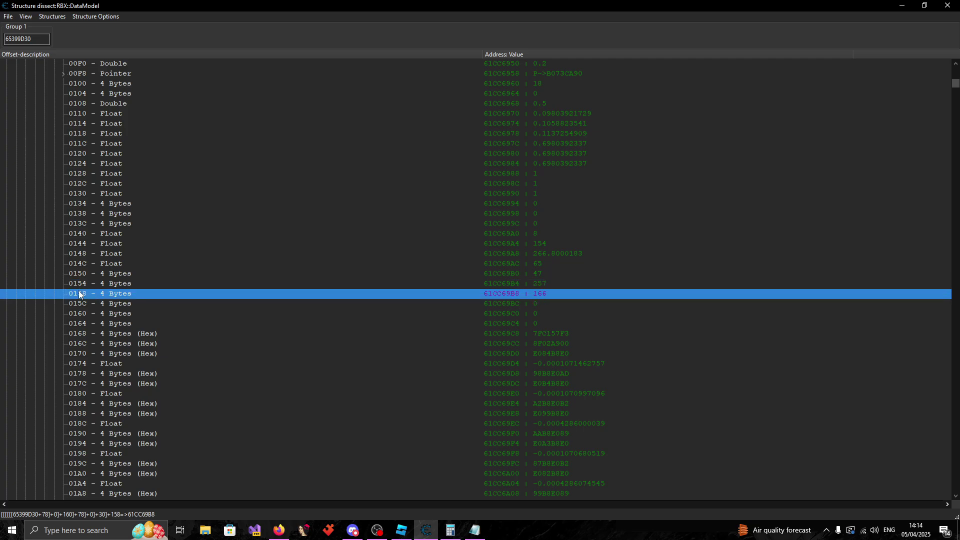
click(93, 283)
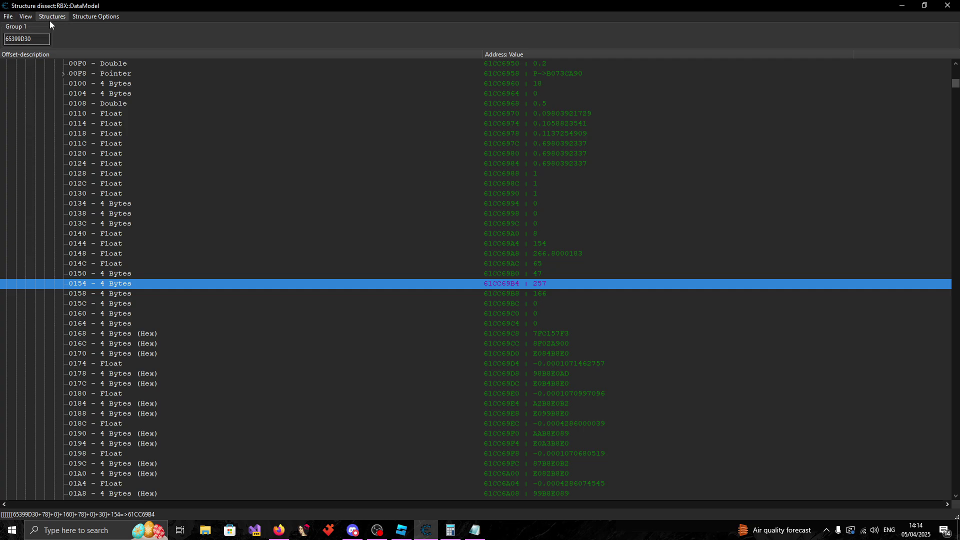
Add a 2 Bytes element at offset 156 to the ChatInputBarConfiguration structure.
right_click(127, 285)
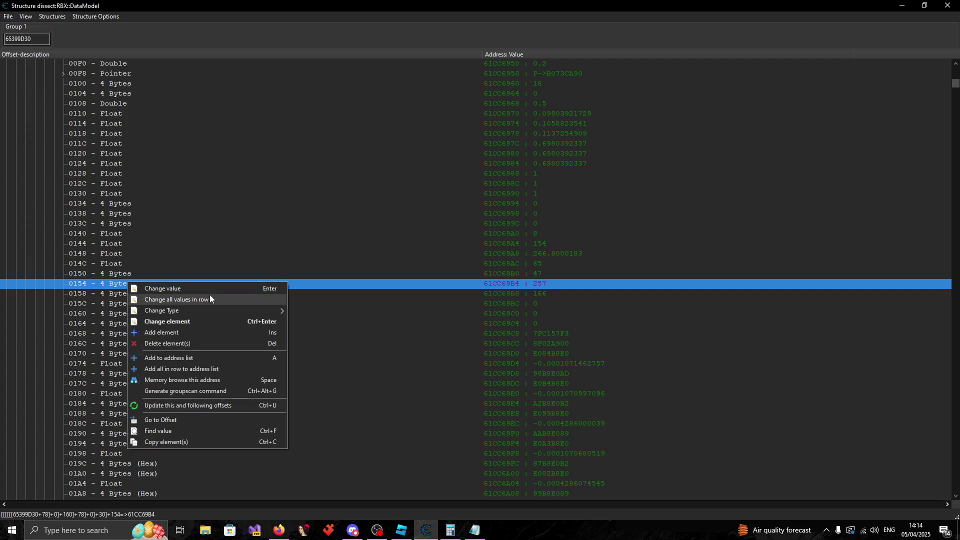
click(206, 328)
click(437, 256)
click(431, 277)
click(432, 216)
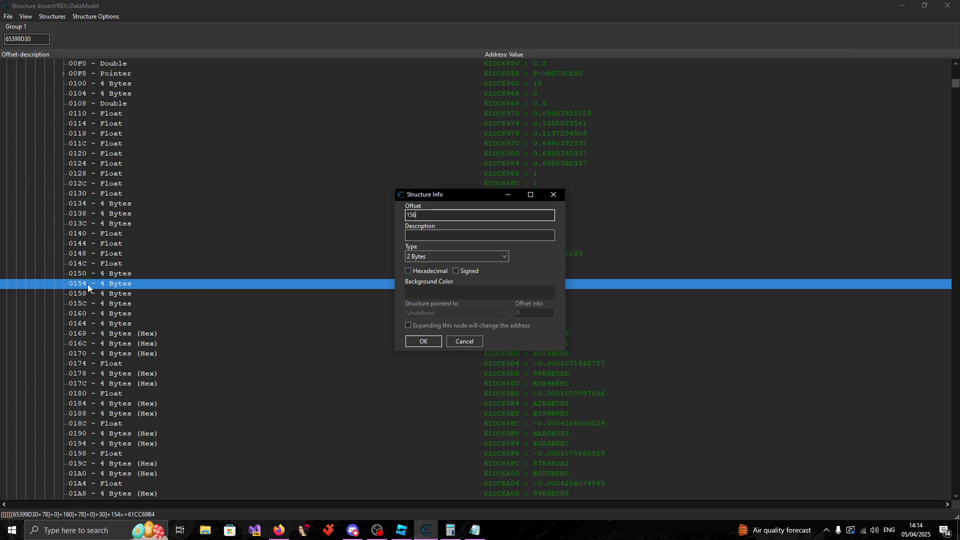
click(433, 341)
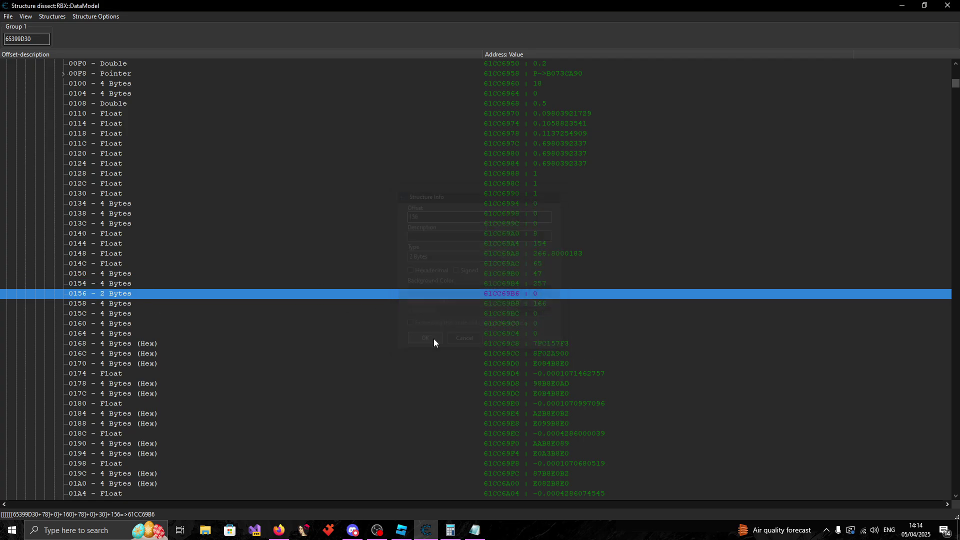
Focus and unfocus the Roblox Studio chat box while checking the value of the 2-byte element at offset 0156.
click(524, 270)
click(523, 296)
click(450, 473)
click(403, 529)
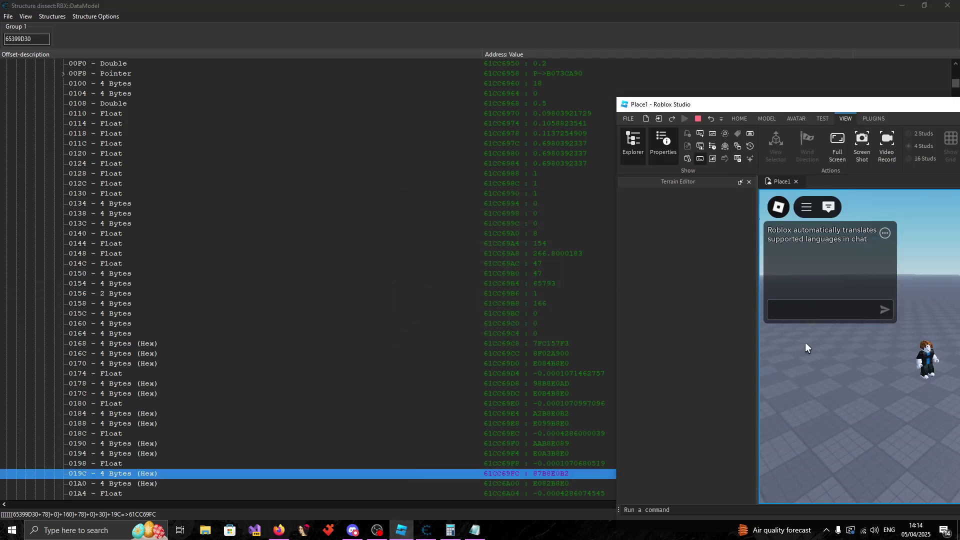
click(806, 311)
click(498, 296)
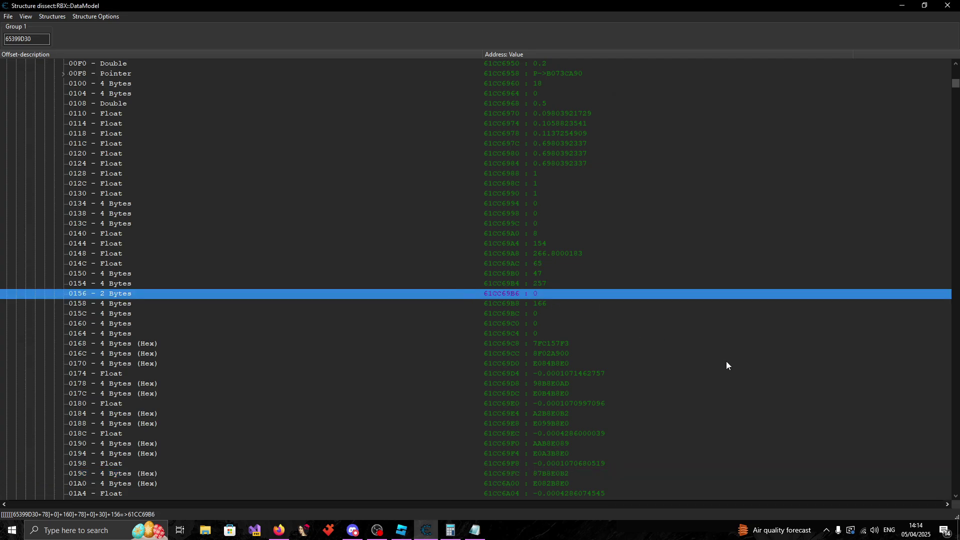
key(alt+Tab)
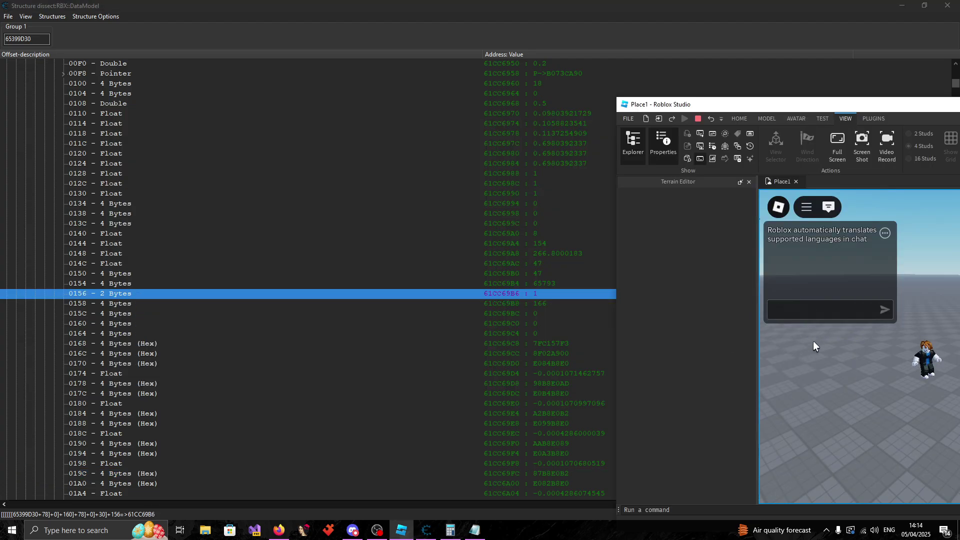
click(813, 342)
click(817, 324)
click(816, 361)
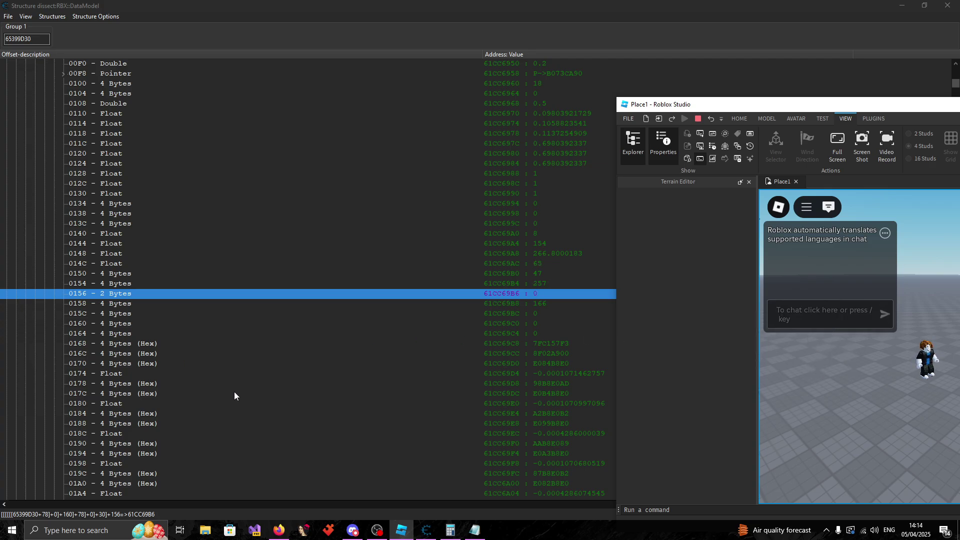
Bring up the forum page in Firefox, then enter 0x156 in the Windows search box and copy it.
click(279, 530)
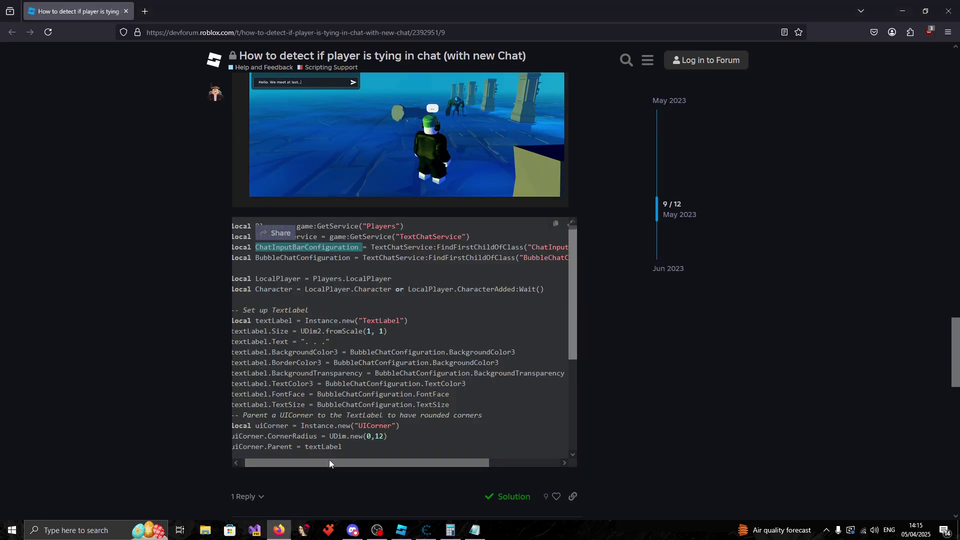
key(super)
text(0x156)
click(90, 531)
double_click(89, 532)
drag(64, 530, 43, 529)
Replace the Notepad text with the declaration "inline constexpr IsChatting = 0x156".
click(473, 531)
key(BackSpace)
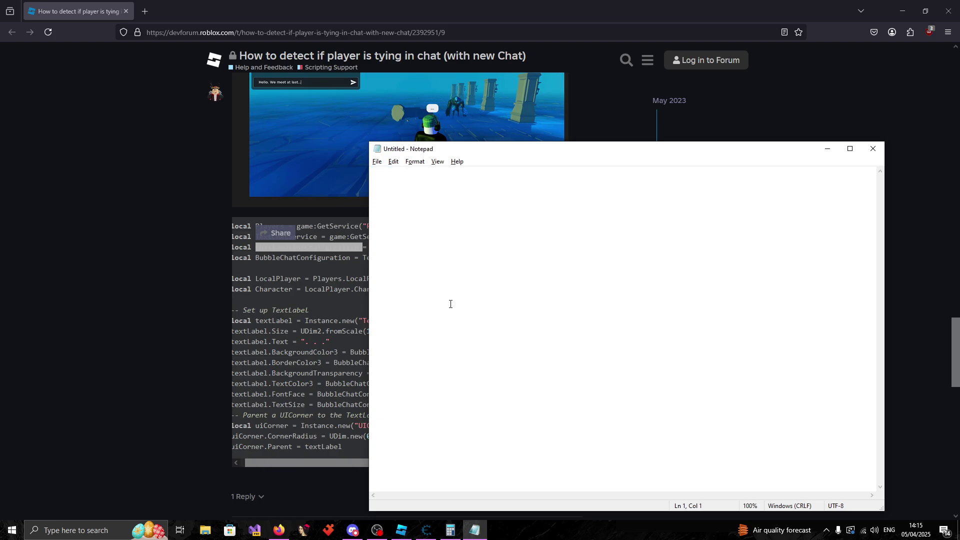
text(IsChatting =)
key(ctrl+v)
text(inline constexpr)
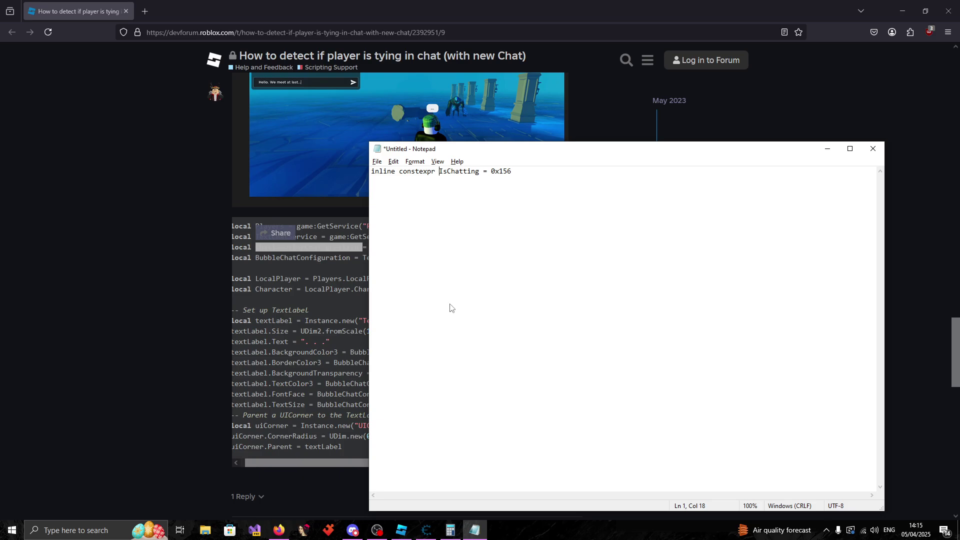
Insert the type uintptr_t before IsChatting in the declaration and close Notepad.
key(alt+Tab)
key(alt+Tab)
text(uintptr_t)
click(873, 149)
click(494, 264)
click(442, 289)
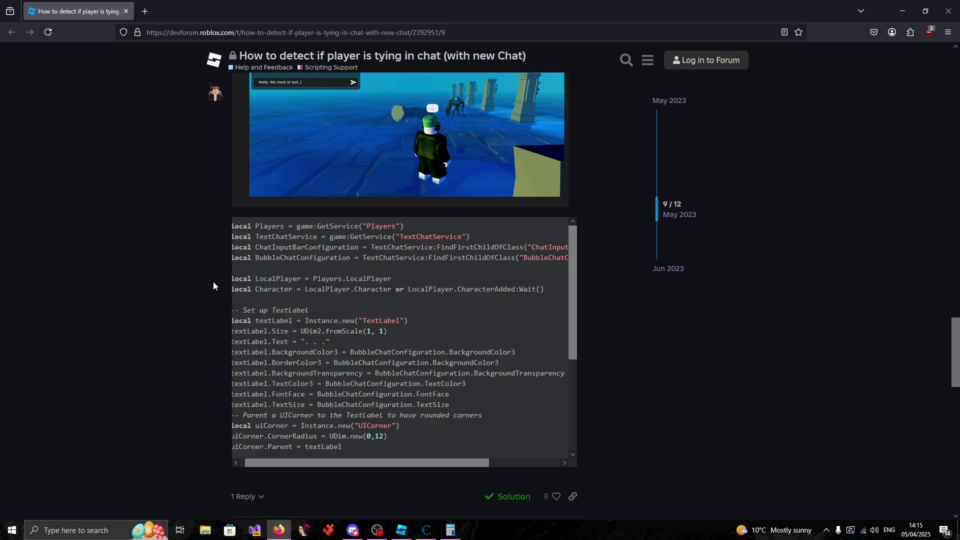
Switch from the forum page back to the Cheat Engine structure window beside Roblox Studio.
scroll(275, 302, down, 2)
click(450, 530)
click(450, 530)
click(426, 531)
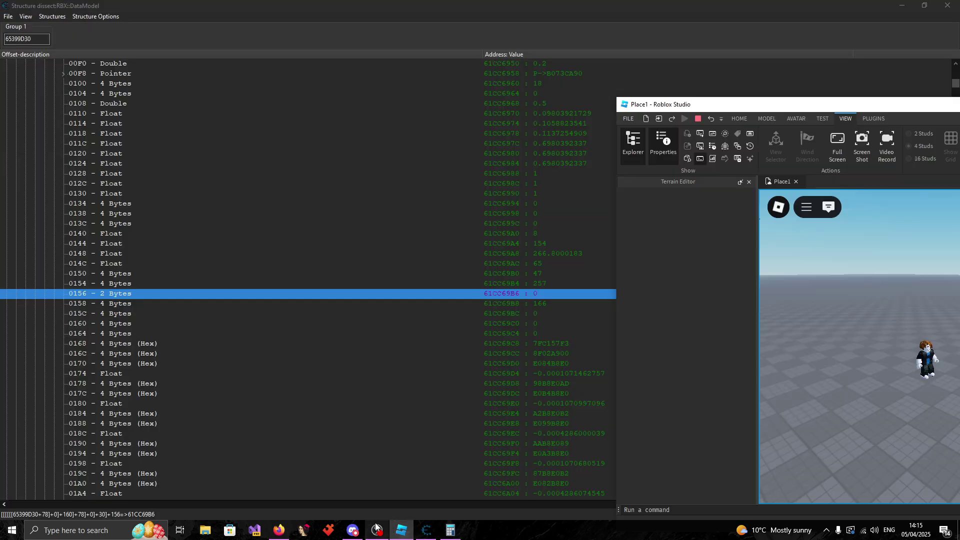